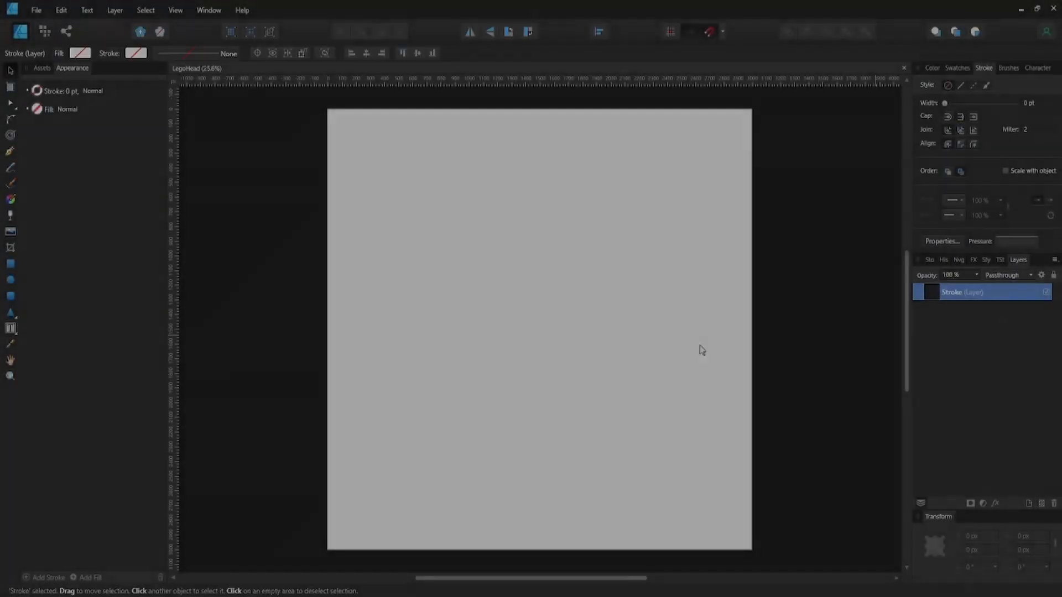
Draw a square about 1111 px wide from the centre of the page and colour its stroke black
left_click(12, 265)
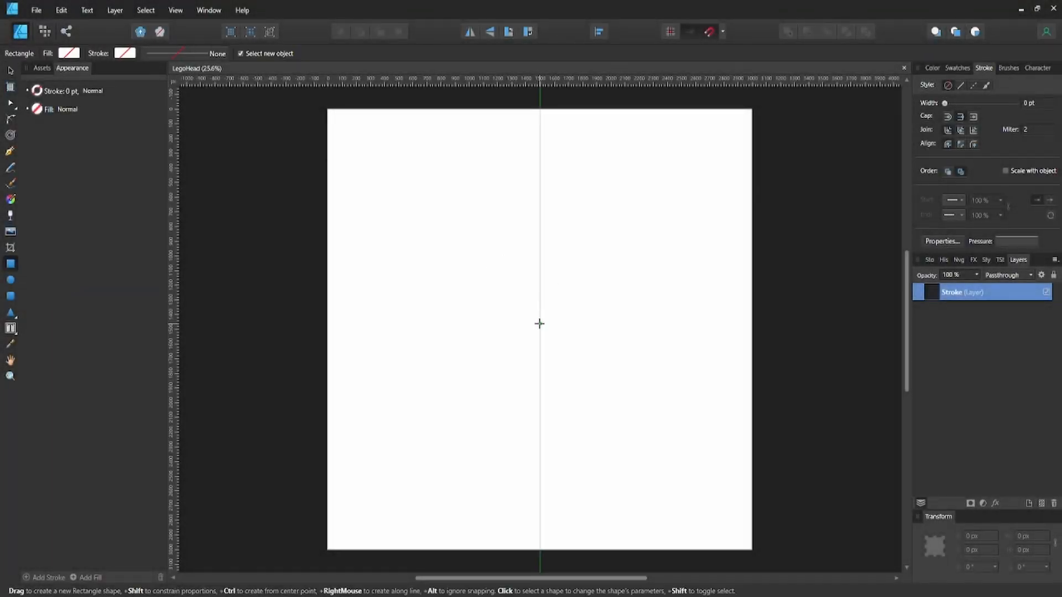
left_click_drag(539, 324, 617, 410)
left_click(67, 54)
left_click(174, 73)
Set the square's stroke width to 10 pt
left_click(192, 55)
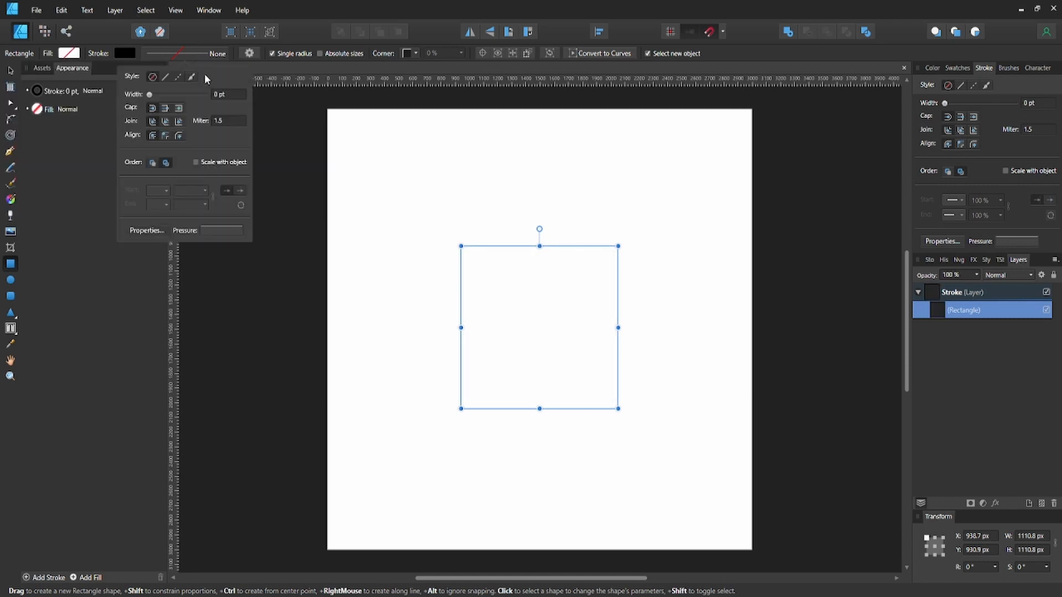
type("8")
key("Return")
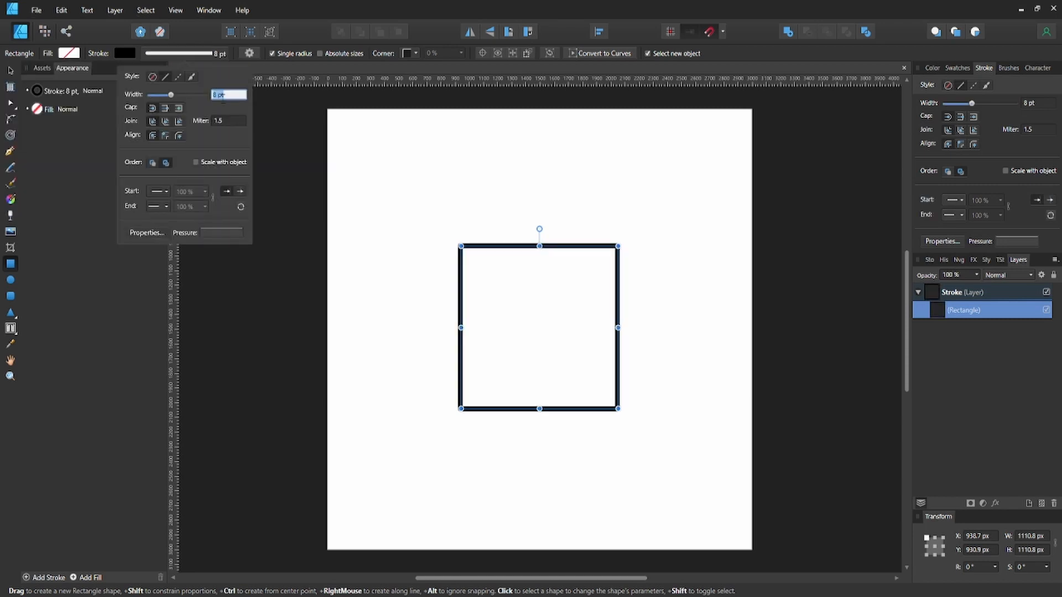
type("10")
key("Return")
left_click(643, 219)
Select the square's four corner nodes for rounding, and widen the shape symmetrically to about 1181 px
left_click(618, 245)
key("c")
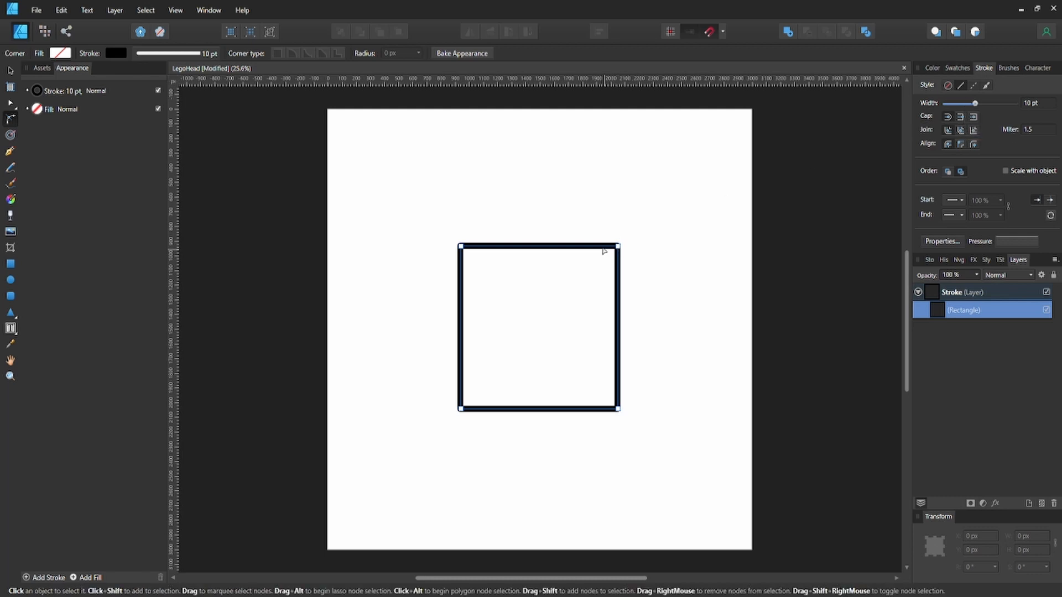
key("m")
key("c")
left_click_drag(428, 226, 648, 459)
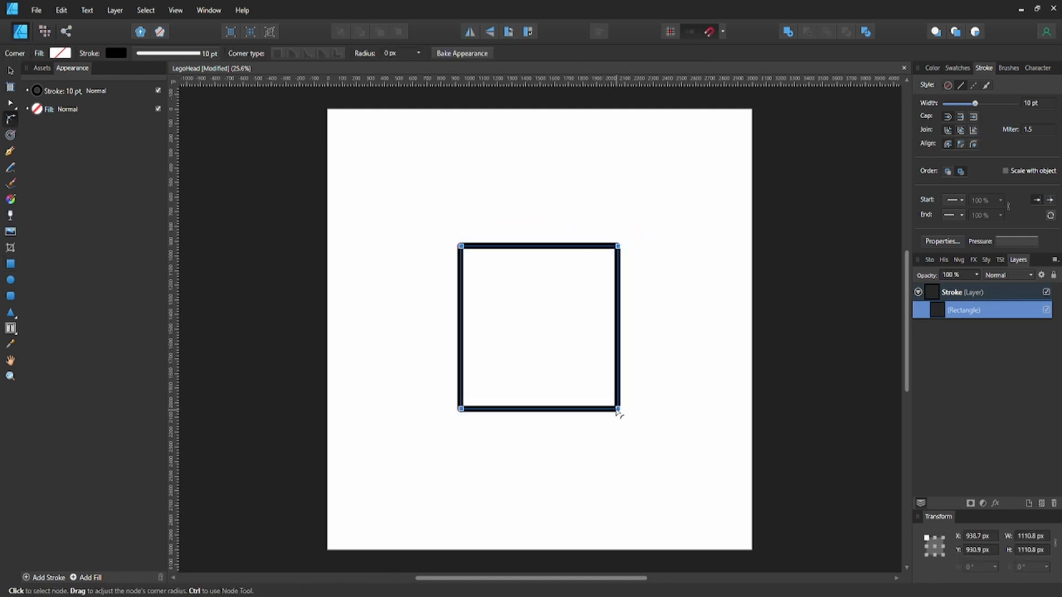
key("v")
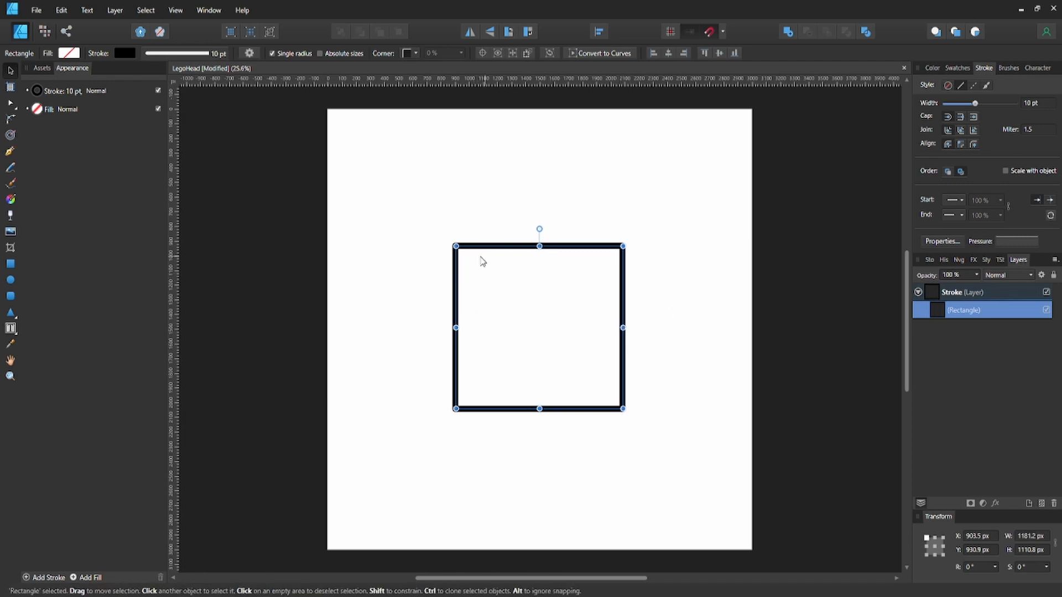
Round all four corners of the head shape with a radius of about 174 px
key("c")
left_click_drag(461, 246, 486, 275)
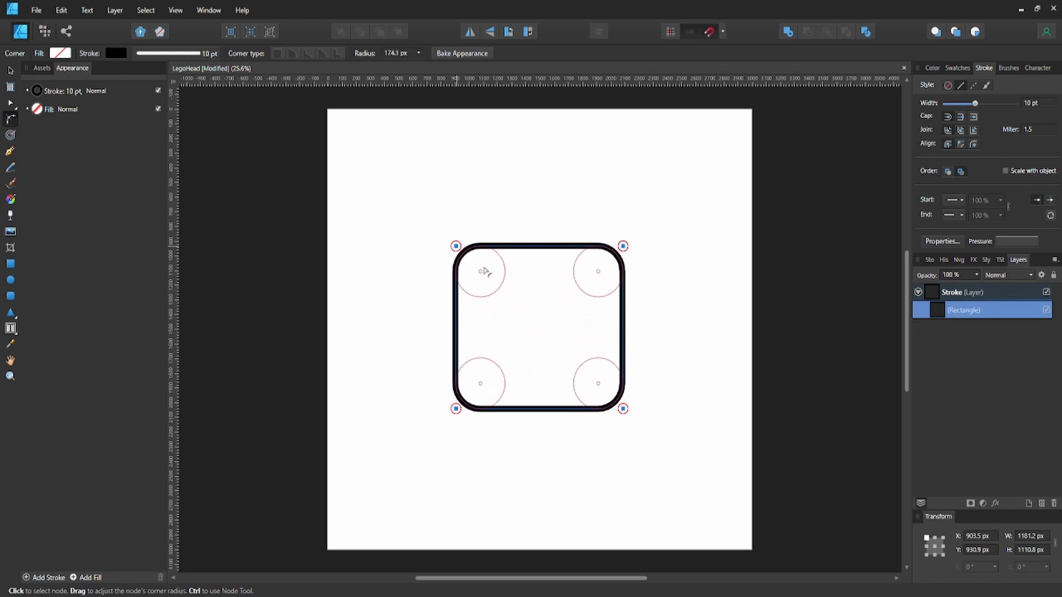
left_click(499, 214)
left_click(521, 246)
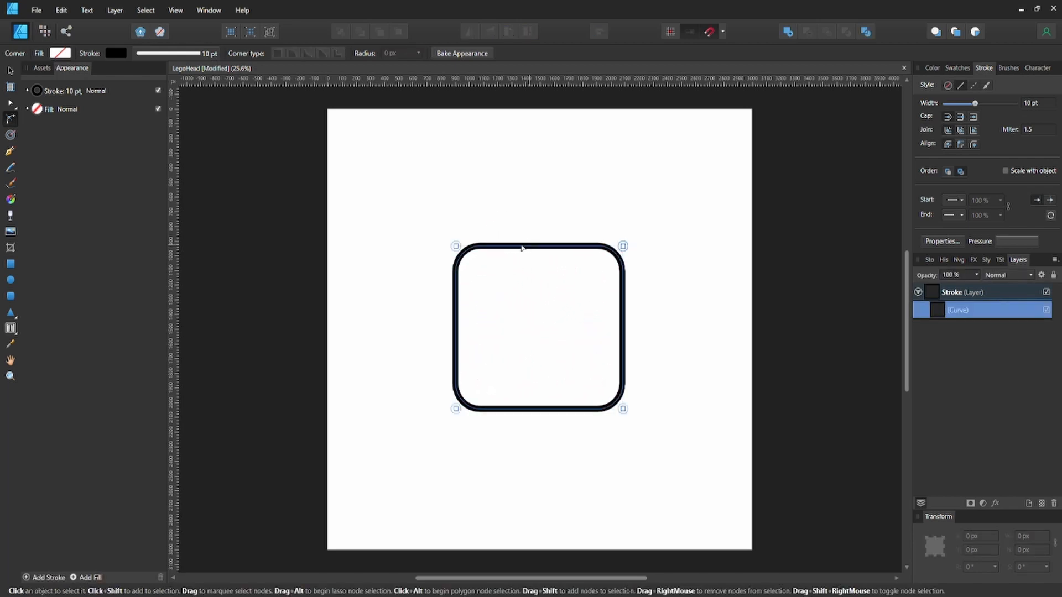
Draw a stud rectangle about 477 px wide, centred on the head's top edge, and shorten it to about 235 px high
left_click(10, 264)
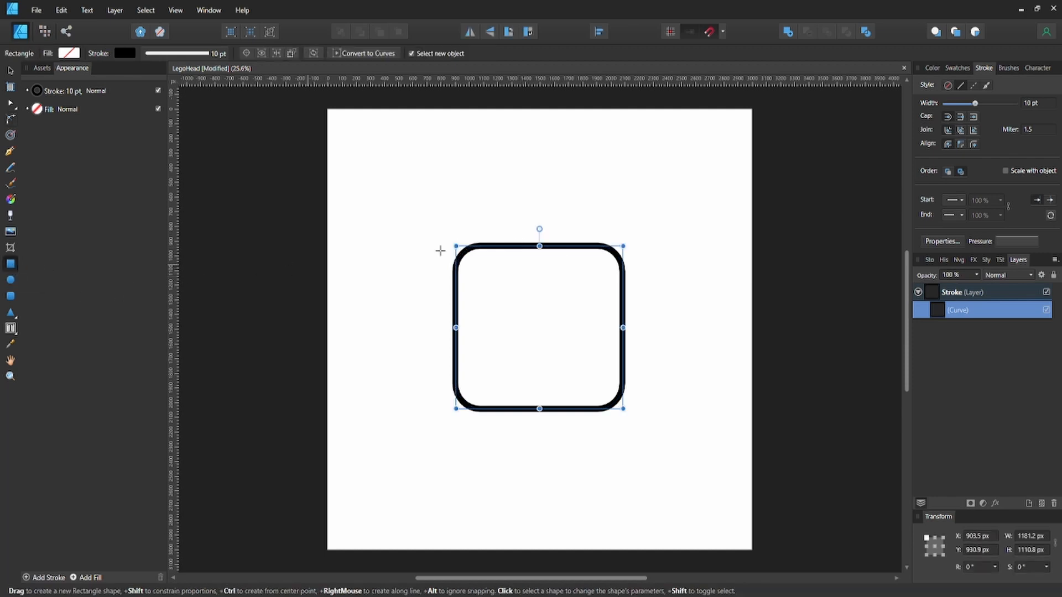
left_click_drag(540, 212, 569, 246)
key("v")
left_click(625, 215)
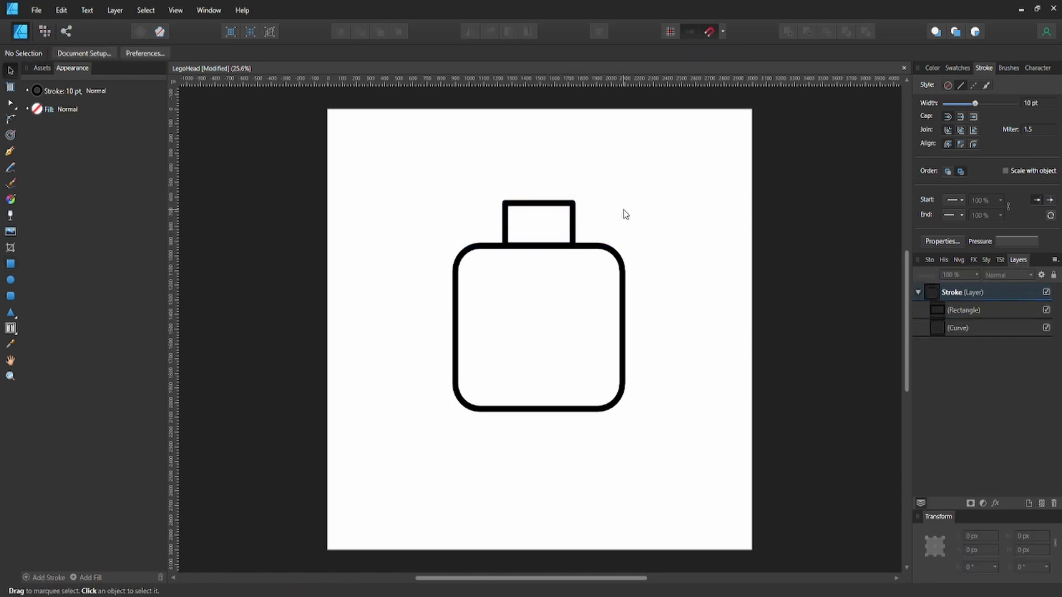
left_click(575, 226)
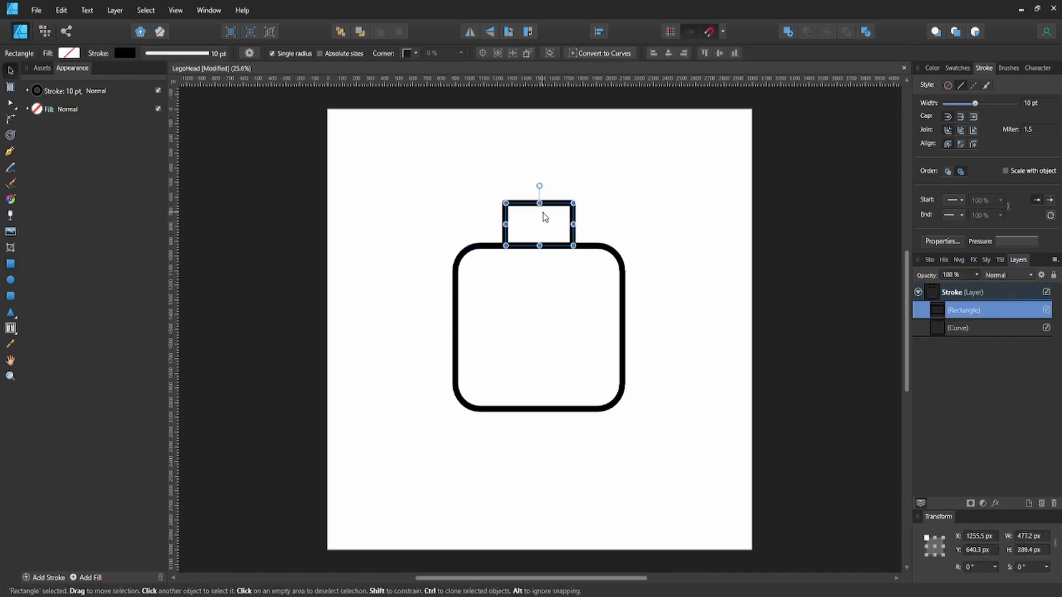
left_click_drag(540, 204, 541, 214)
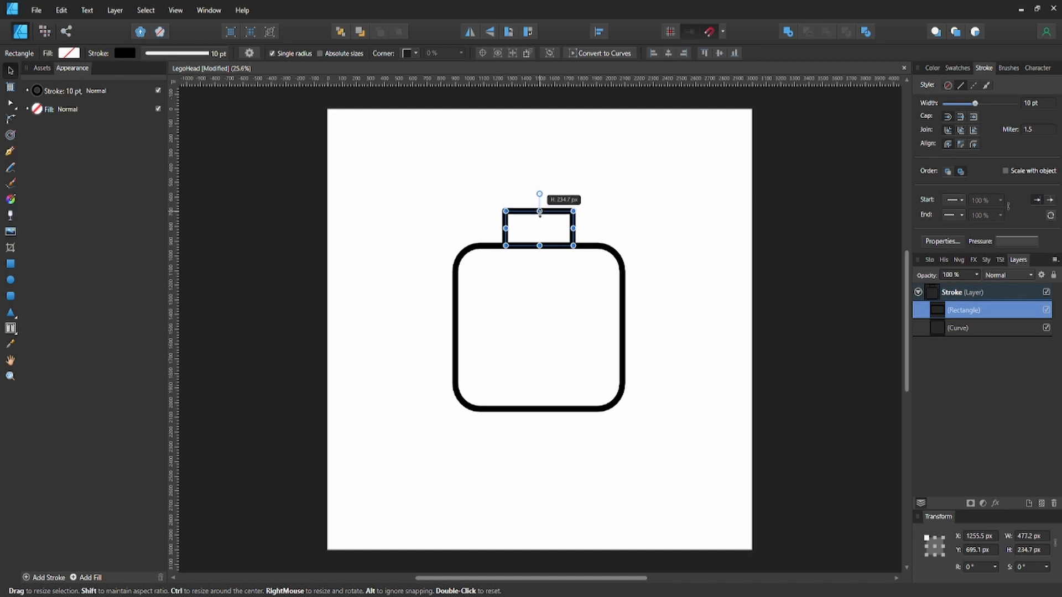
Convert the stud rectangle to curves and bow its top edge slightly upward
left_click(603, 53)
key("a")
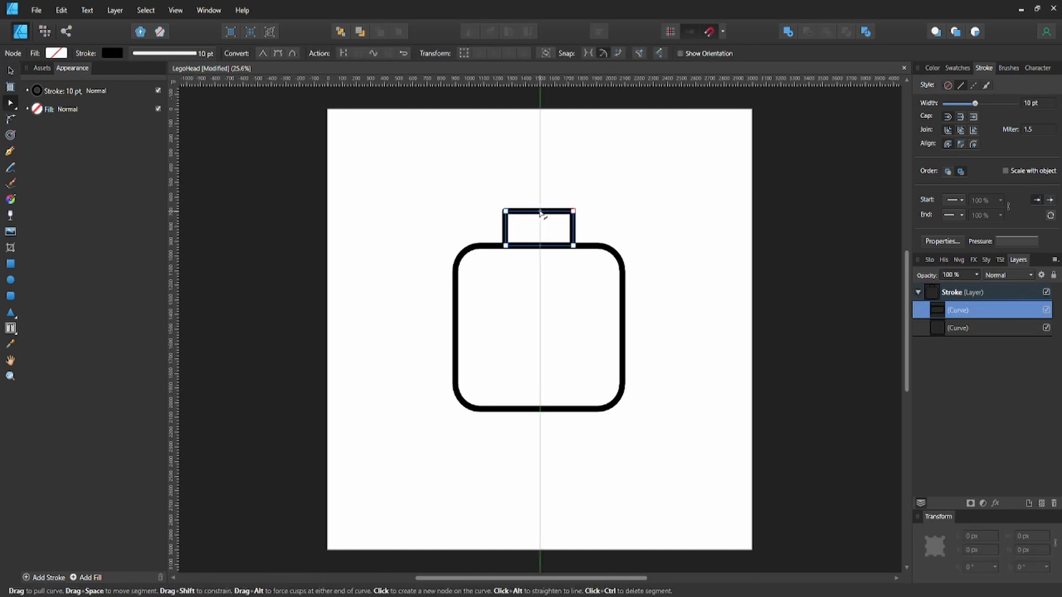
left_click_drag(539, 211, 541, 206)
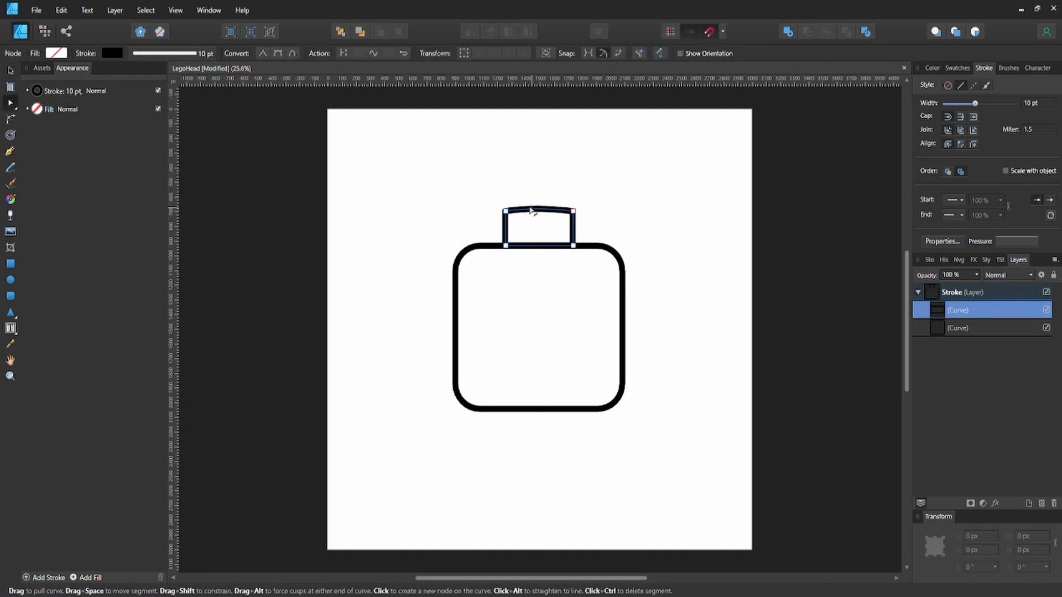
Round the stud's two top corners with a radius of about 40 px
key("c")
left_click(572, 213)
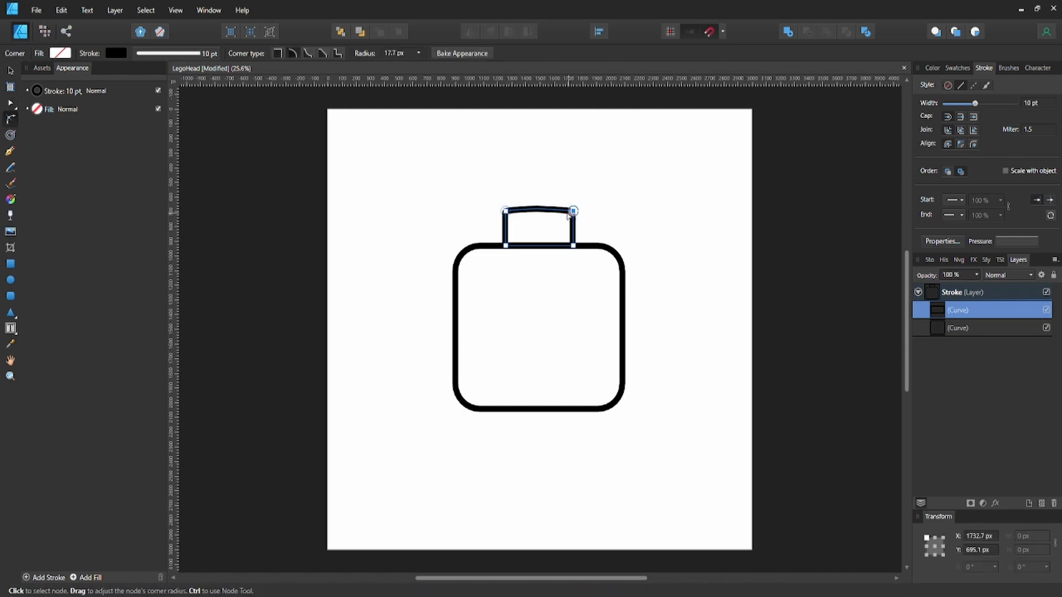
left_click(506, 211, "shift")
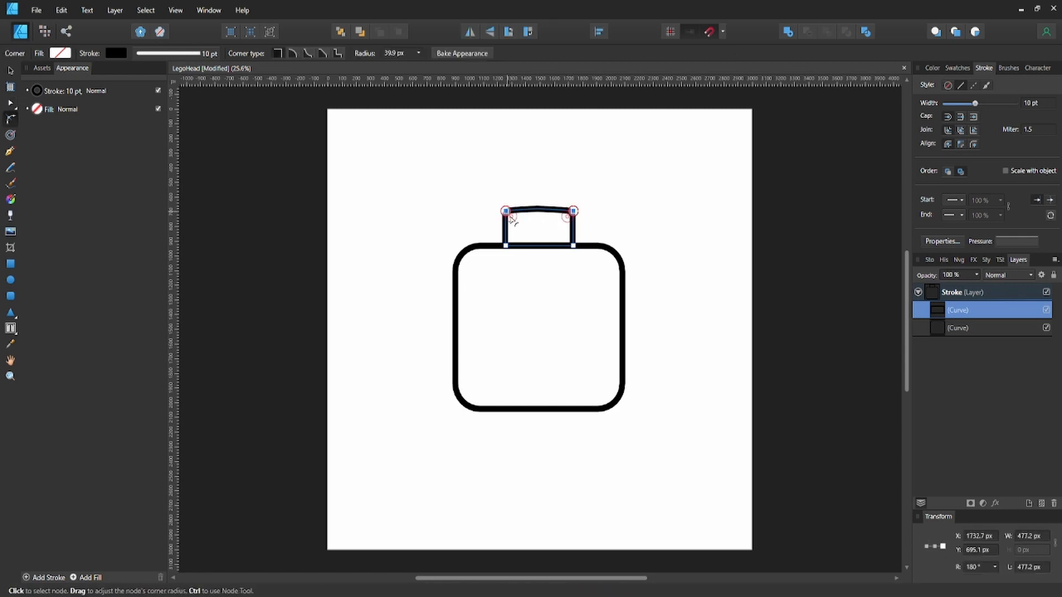
left_click(522, 185)
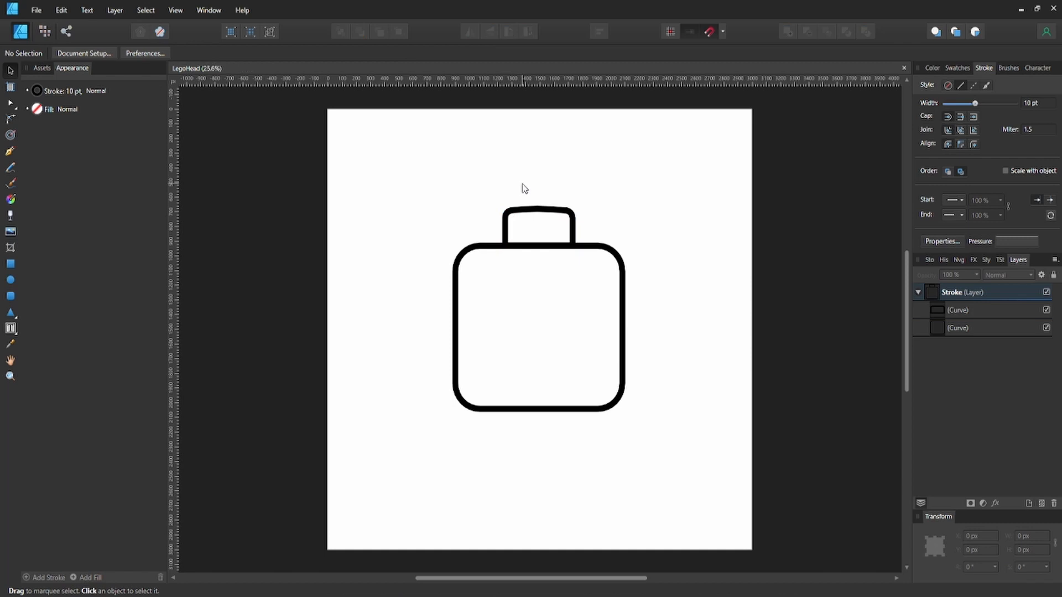
key("v")
Duplicate the stud, flip the copy vertically and fit it under the head as a neck about 673 by 196 px
left_click(575, 216)
key("ctrl+j")
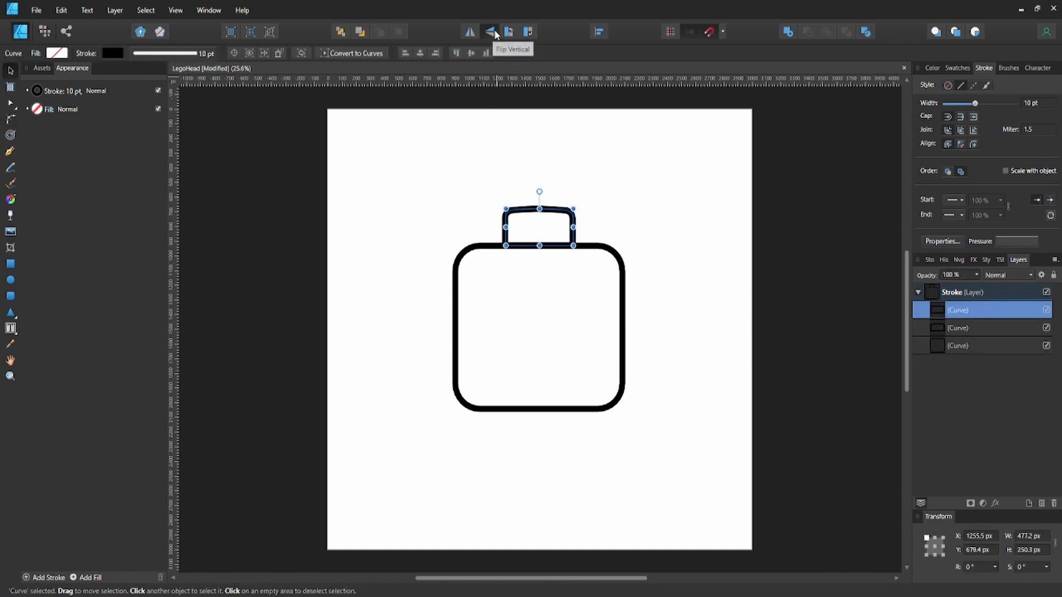
left_click(490, 32)
left_click_drag(564, 238, 540, 437)
left_click(533, 460)
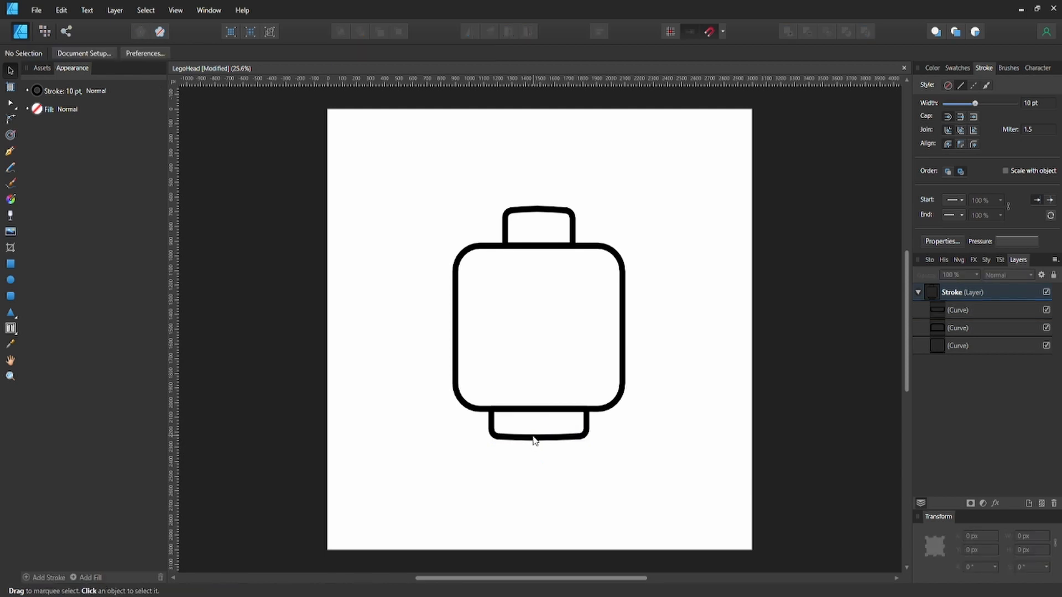
Bow the neck's bottom edge further downward, round its two bottom corners and save the document
double_click(557, 439)
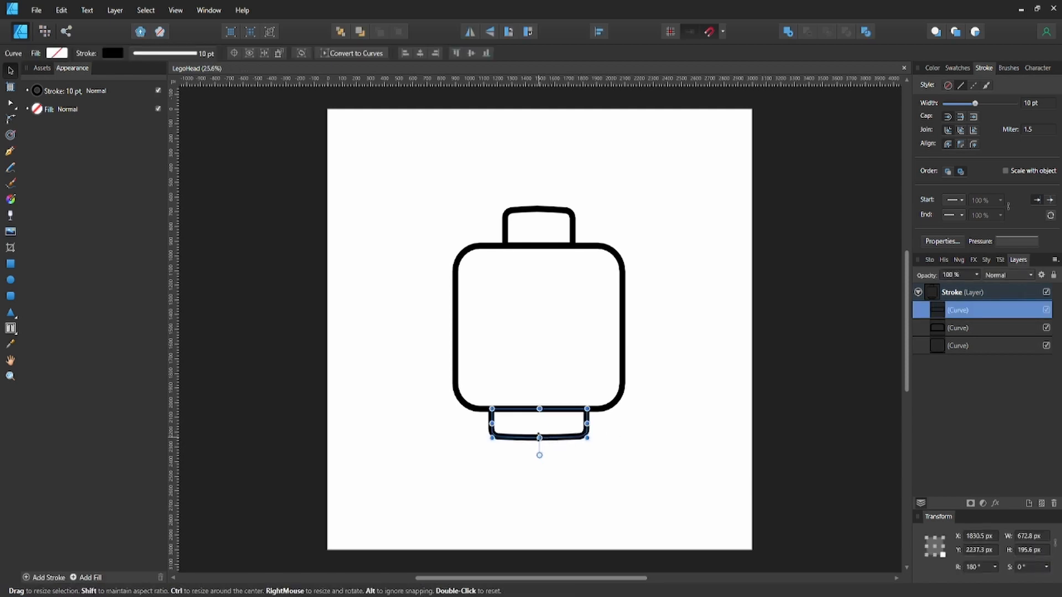
left_click(540, 441)
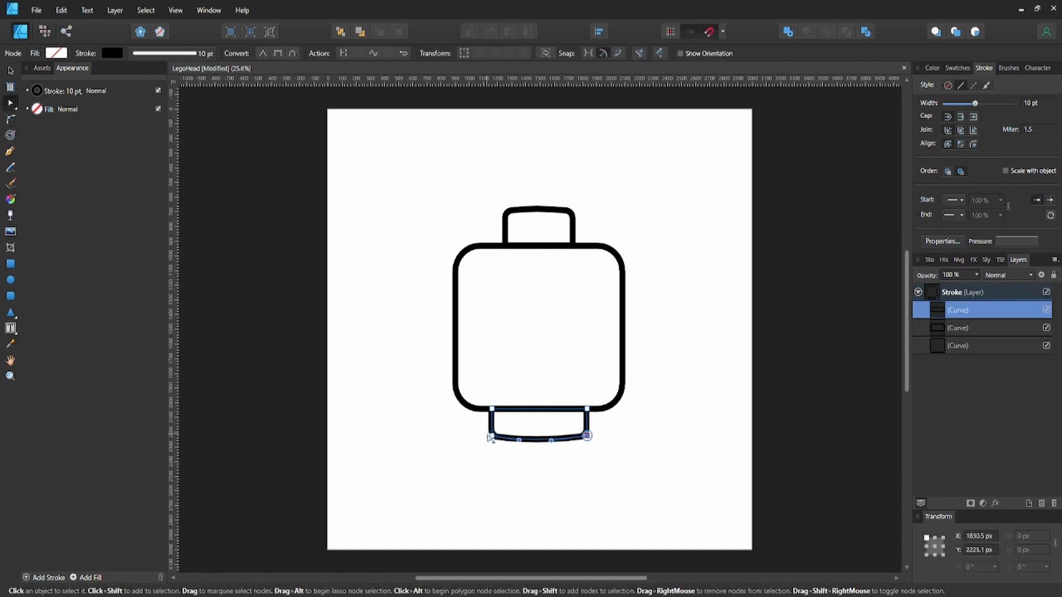
key("c")
left_click_drag(493, 425, 500, 424)
left_click(446, 425)
key("ctrl+s")
key("v")
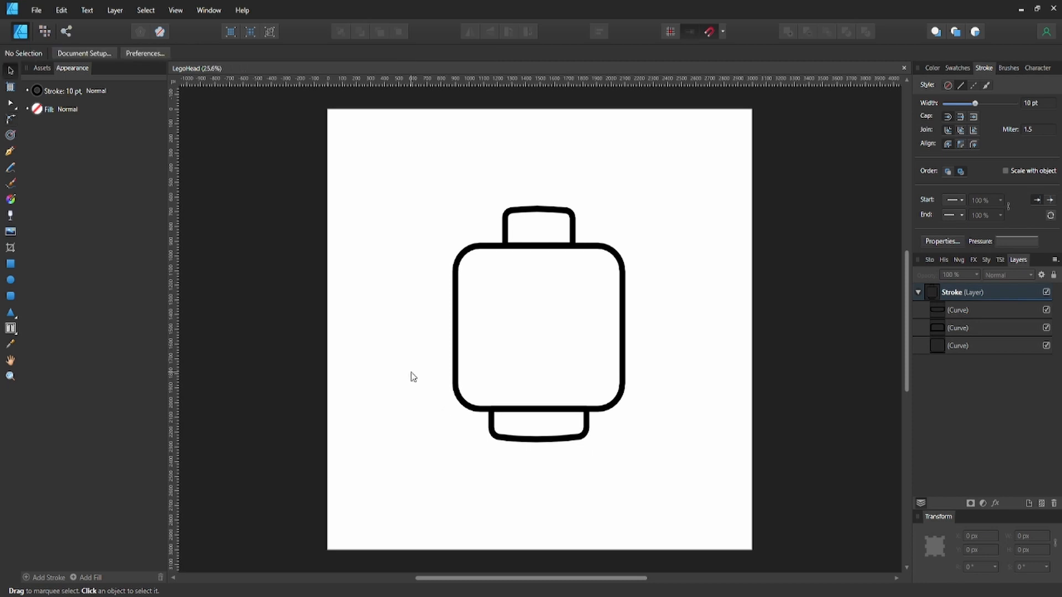
Raise the neck's two bottom corner nodes slightly to shorten the neck, and save the document
left_click(526, 440)
key("a")
left_click(491, 436)
left_click(587, 436, "shift")
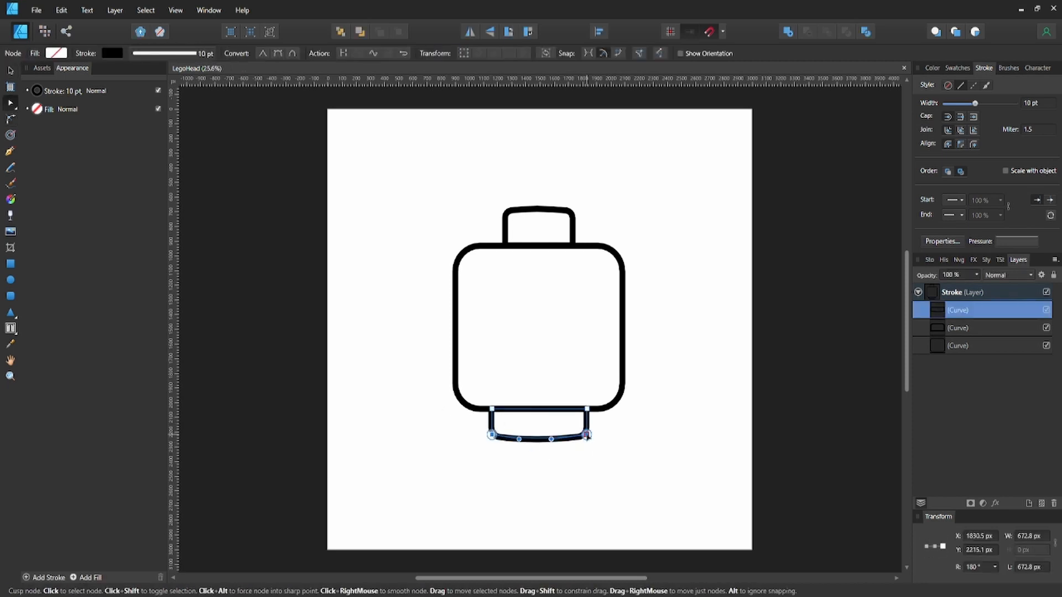
left_click_drag(587, 436, 586, 434)
key("v")
left_click(618, 449)
key("ctrl+s")
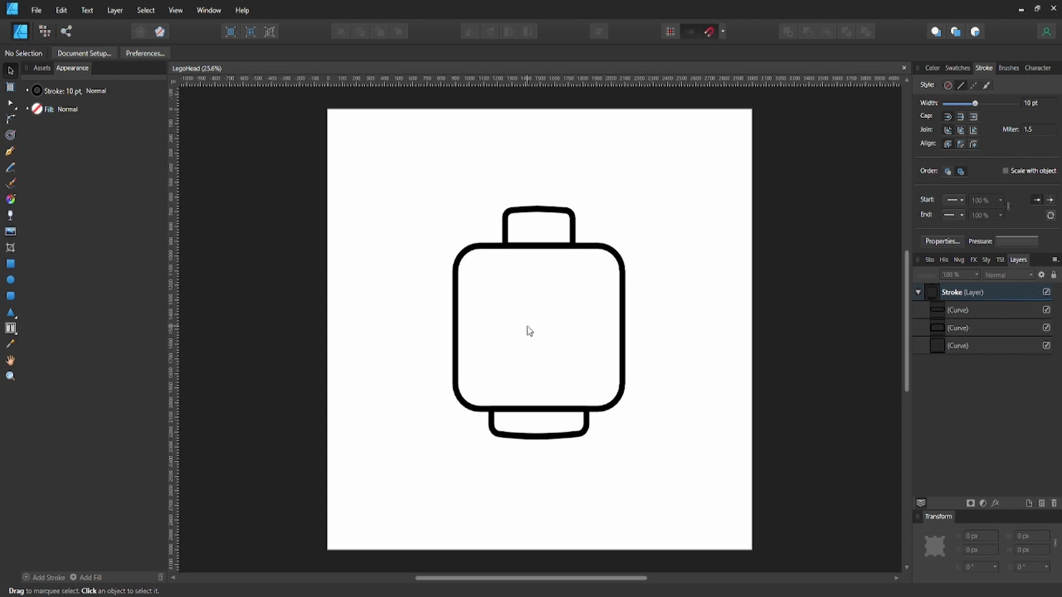
Resize the head symmetrically about its centre to about 1212 px wide and 1025 px high
left_click(622, 313)
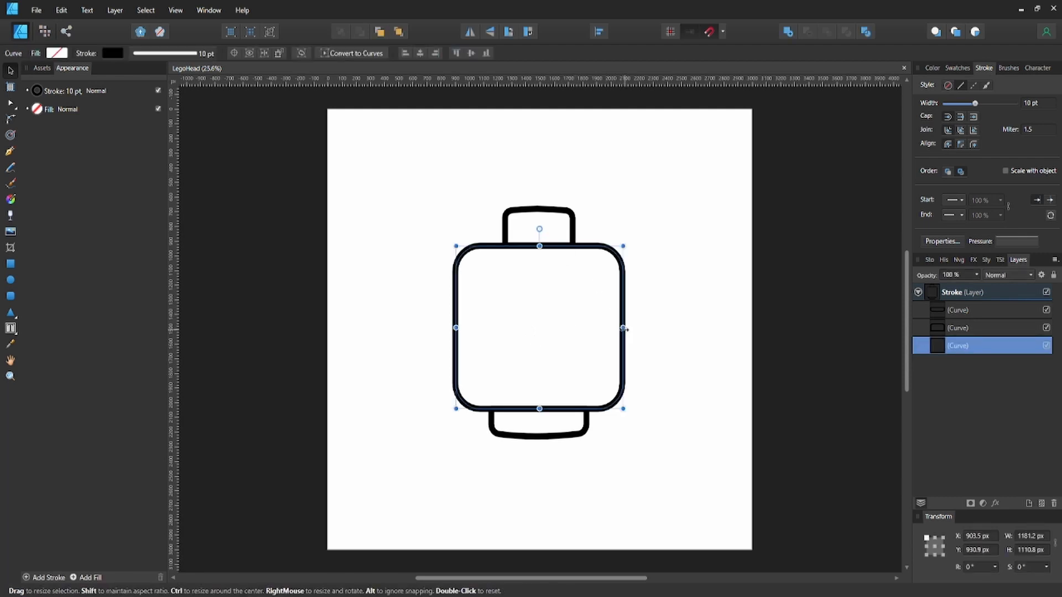
left_click_drag(624, 329, 627, 329)
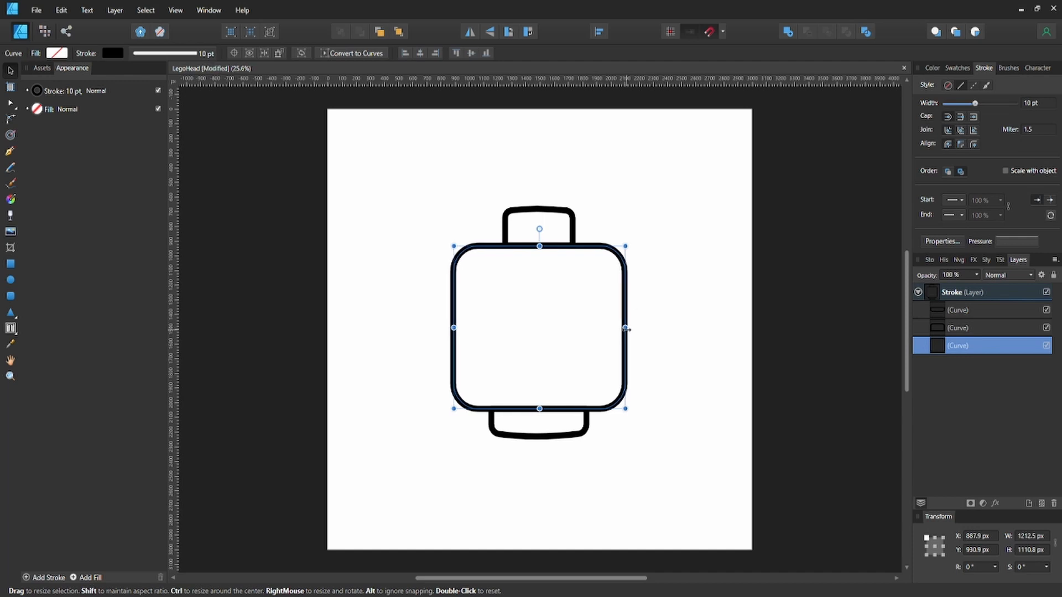
left_click(673, 315)
left_click(626, 328)
left_click_drag(539, 248, 573, 241)
Move the stud down onto the head's top edge and the neck up against its bottom edge, and save
left_click(573, 236)
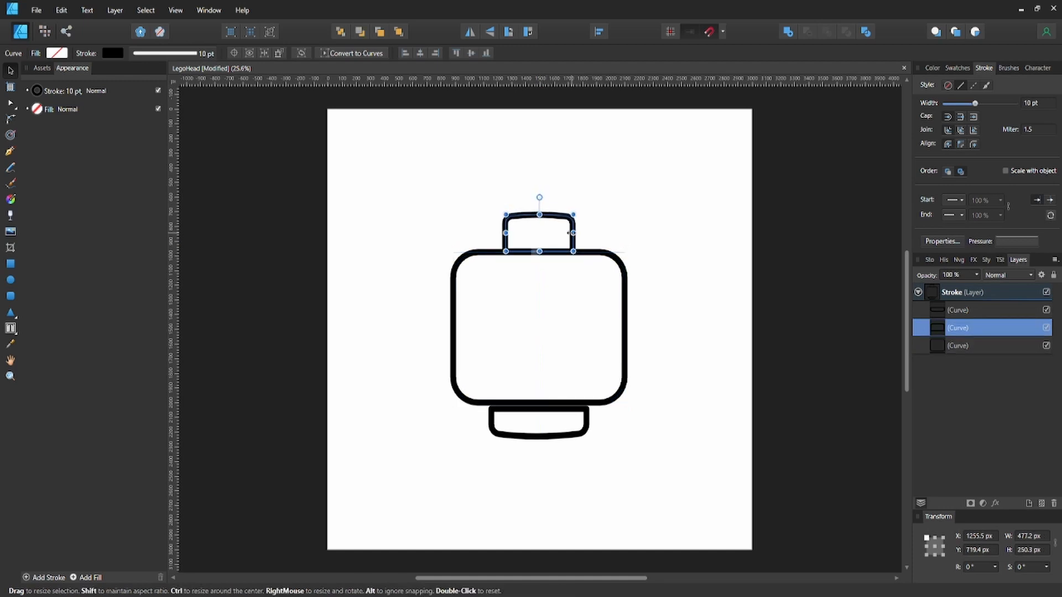
left_click(533, 439)
key("shift+Up")
key("shift+Up")
key("shift+Up")
key("shift+Up")
key("ctrl+s")
left_click(528, 458)
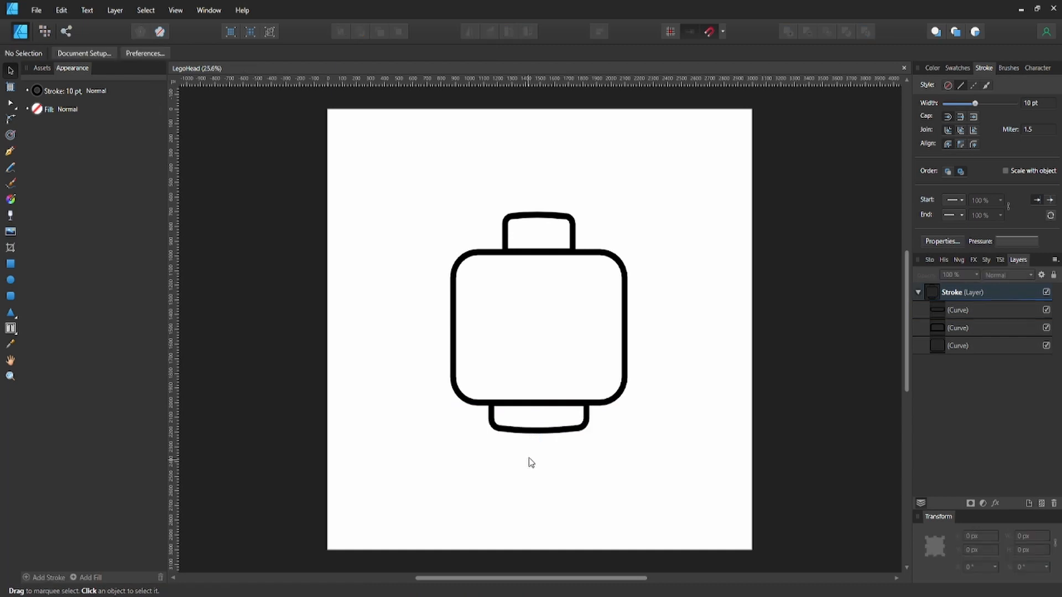
Draw a horizontal line across the upper part of the head from side to side and bow it slightly downward
left_click(621, 260)
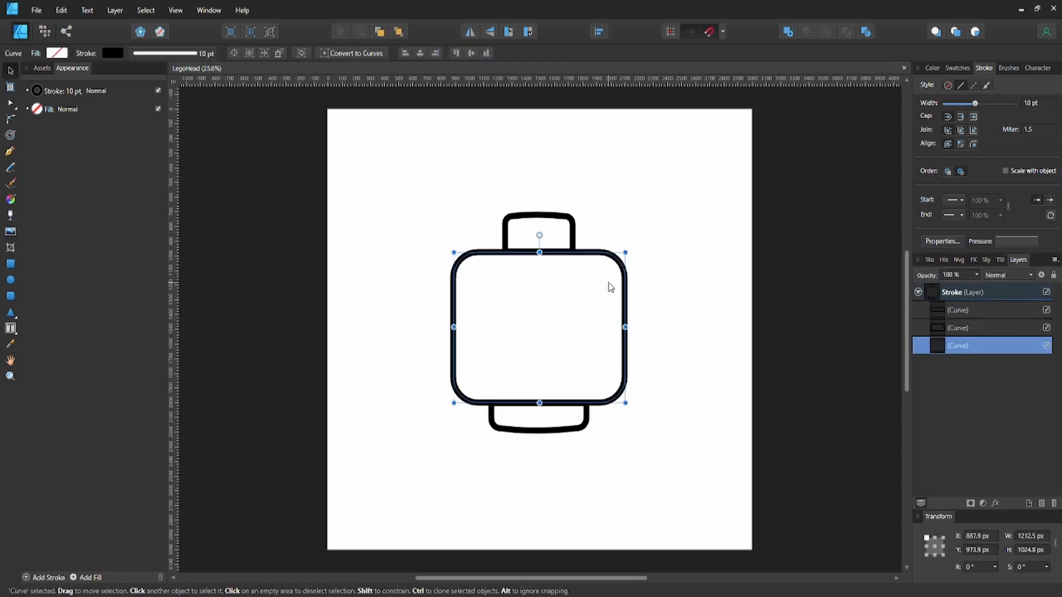
key("p")
left_click(453, 293)
left_click(625, 293)
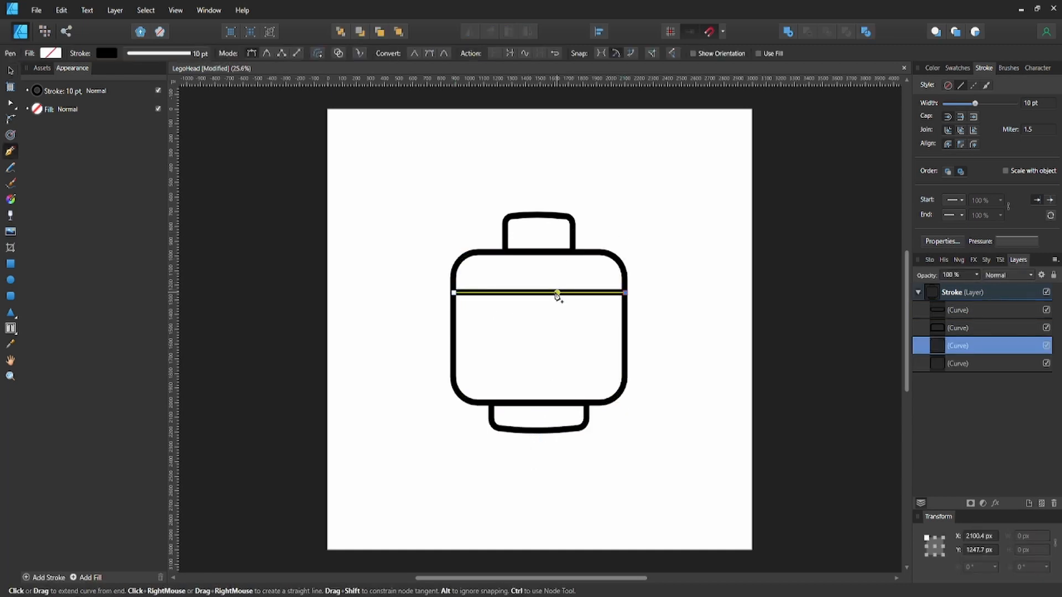
key("a")
left_click_drag(545, 294, 538, 301)
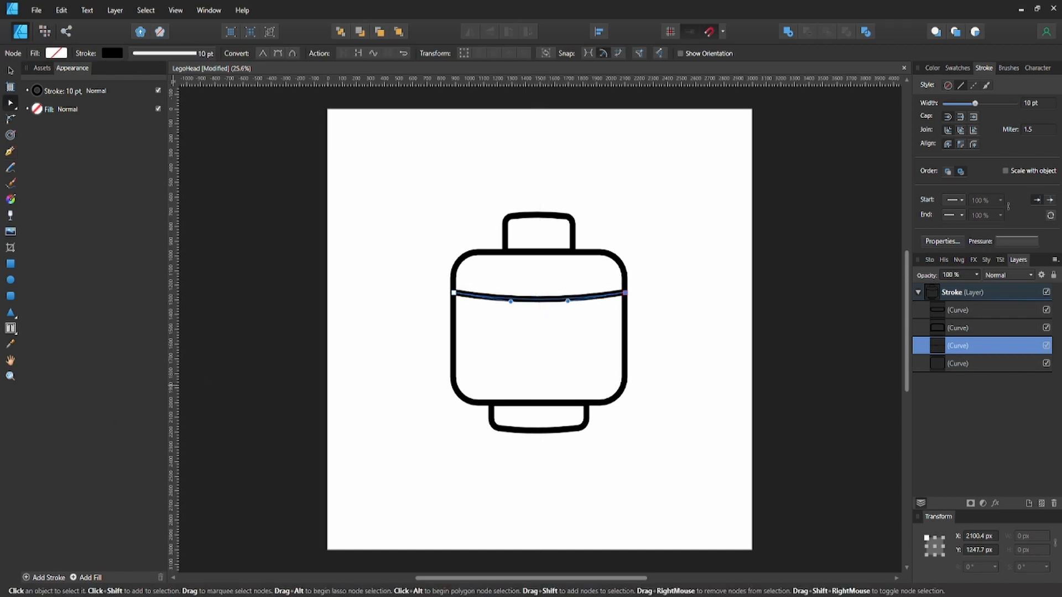
Thin the curved line by lowering its stroke pressure profile at the ends and in the middle, and save the document
left_click(1016, 242)
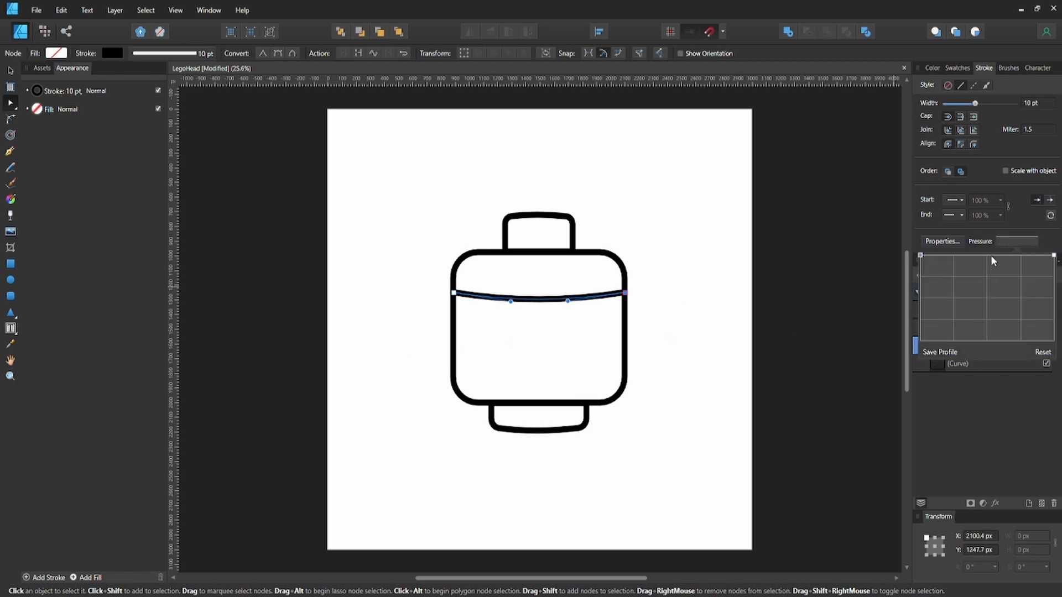
left_click_drag(988, 255, 988, 284)
left_click_drag(922, 256, 929, 312)
left_click_drag(986, 283, 985, 296)
left_click(794, 311)
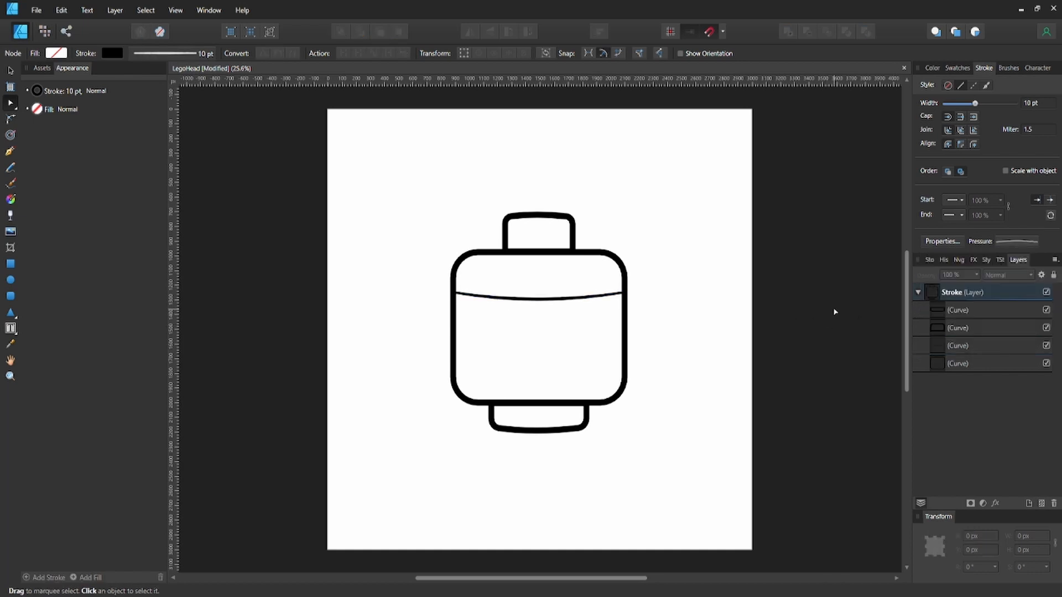
key("ctrl+s")
Add nodes on the curved line right of its centre, break it there and delete the piece between them to leave a small gap
left_click(575, 299)
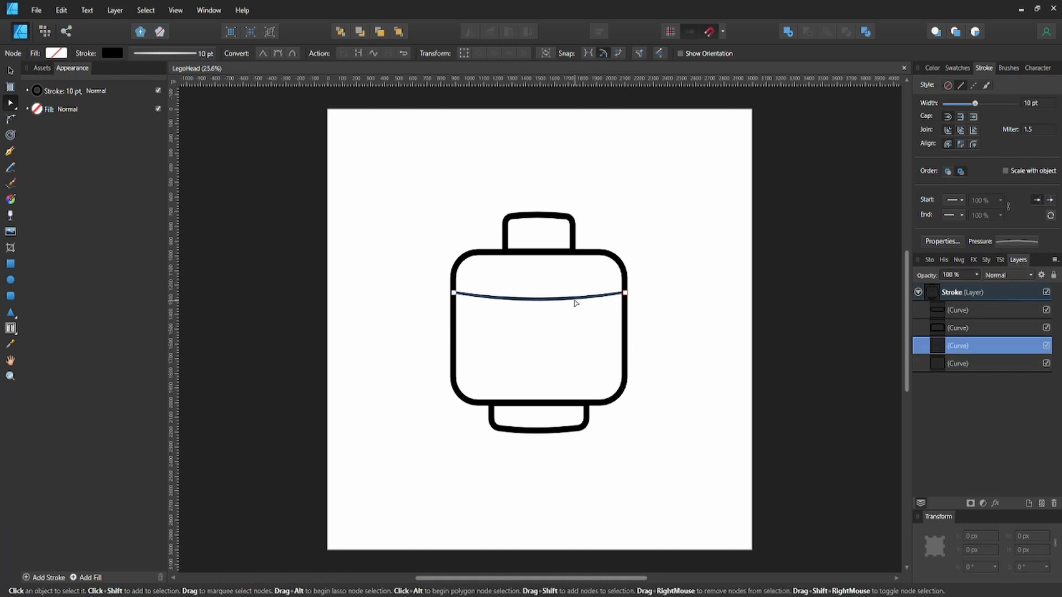
scroll(574, 301, "up", 2)
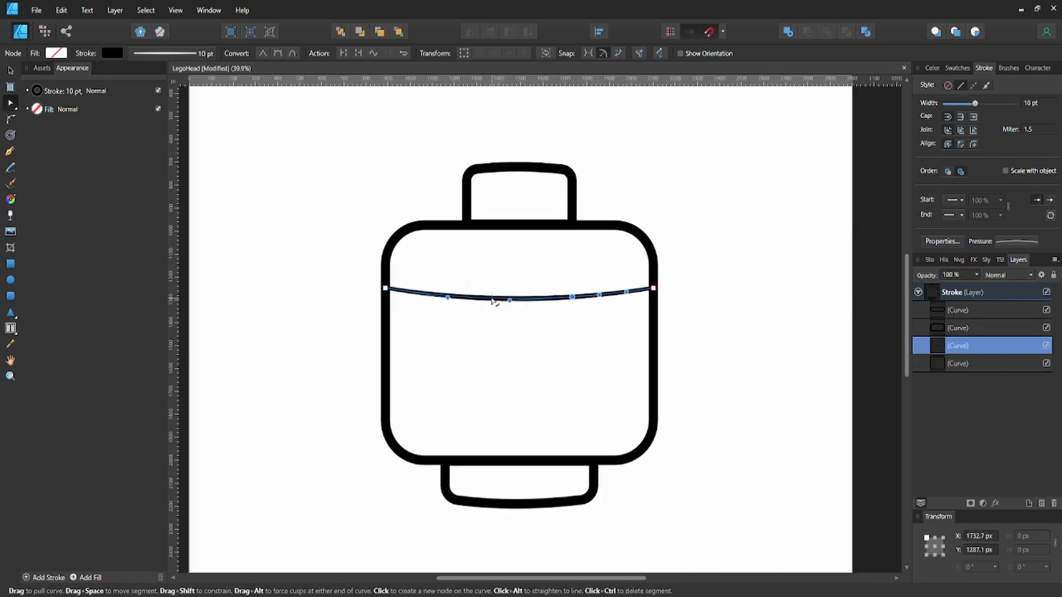
left_click(519, 299)
left_click(572, 297)
left_click(593, 296)
left_click(572, 298)
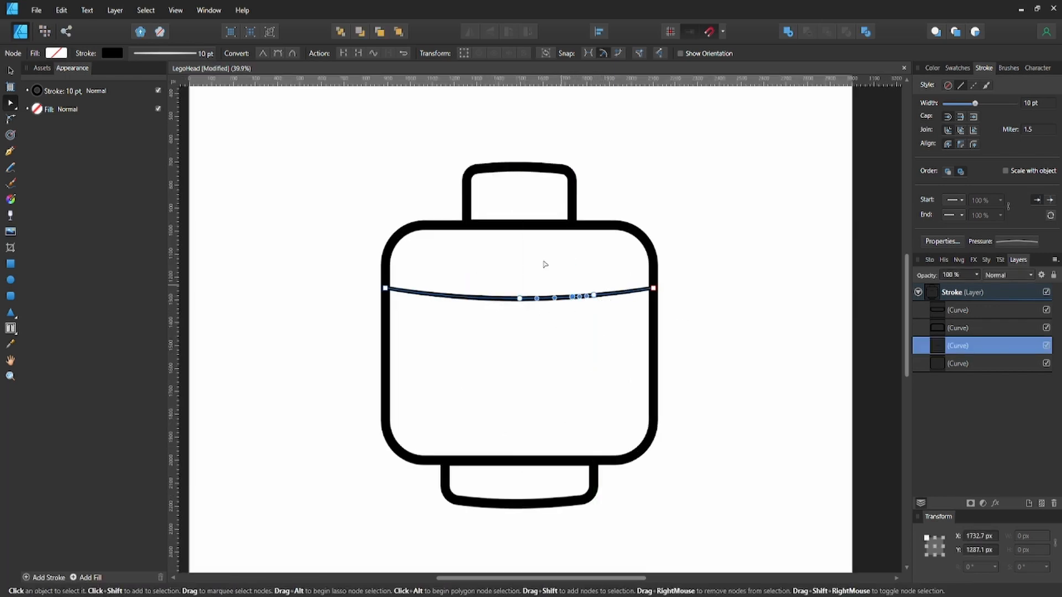
left_click(344, 53)
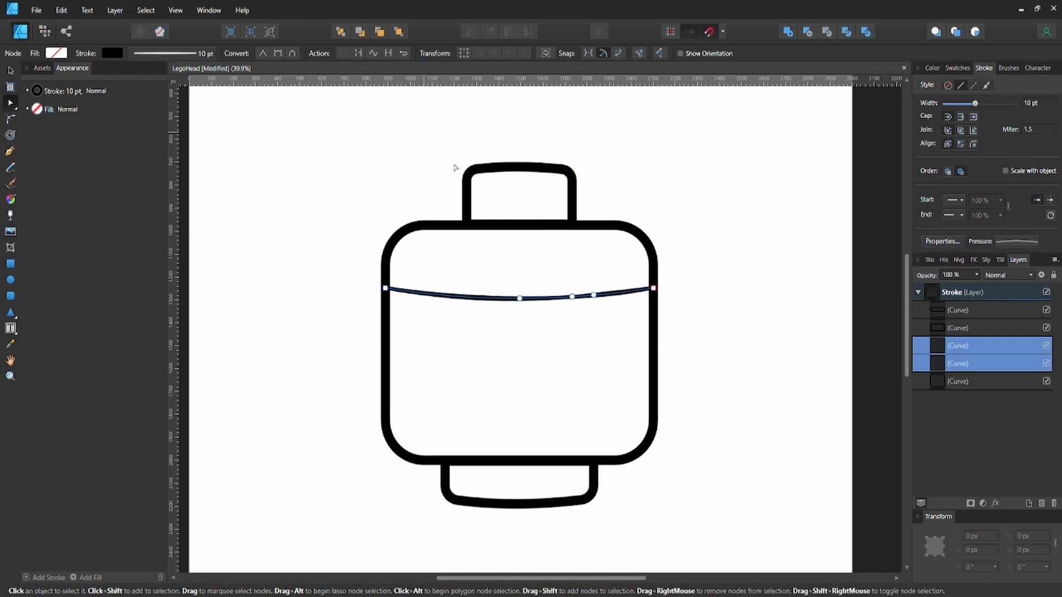
left_click(572, 298)
key("Delete")
left_click(590, 326)
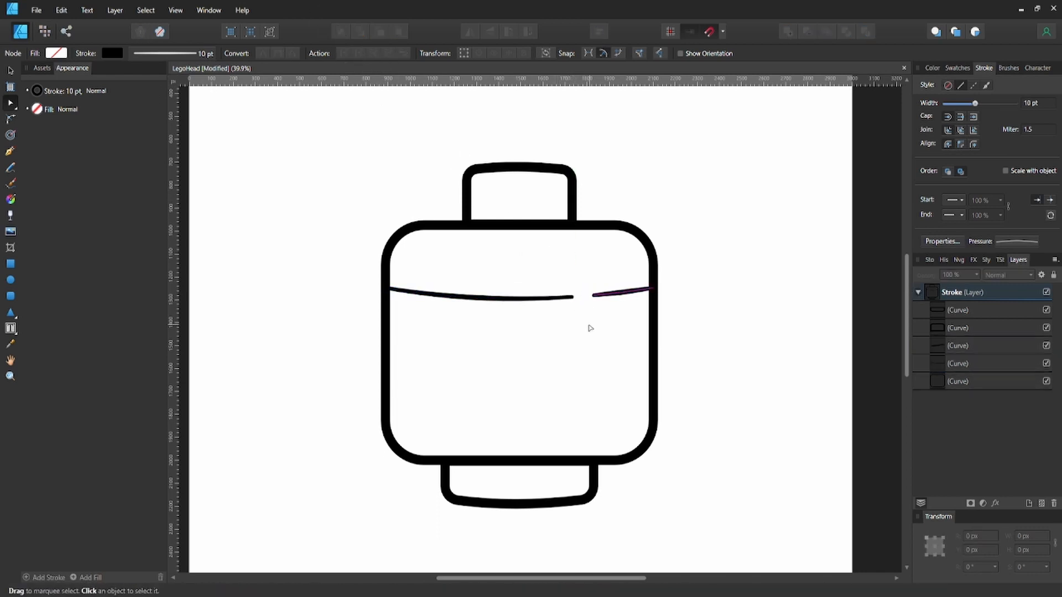
Bow the short line segment right of the gap slightly downward, without an extra node in it
left_click(615, 298)
key("p")
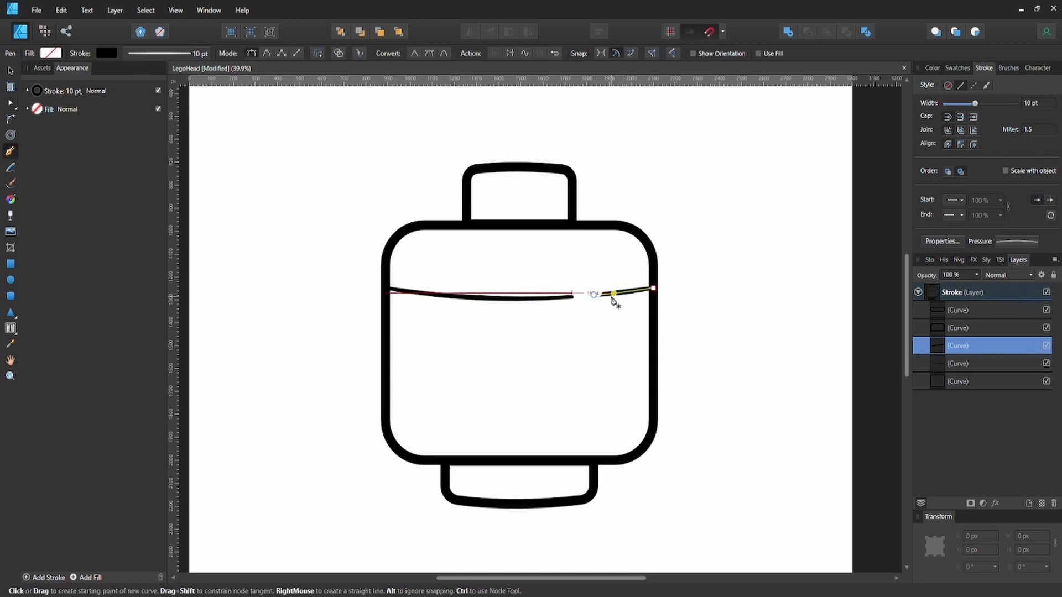
key("a")
left_click(624, 294)
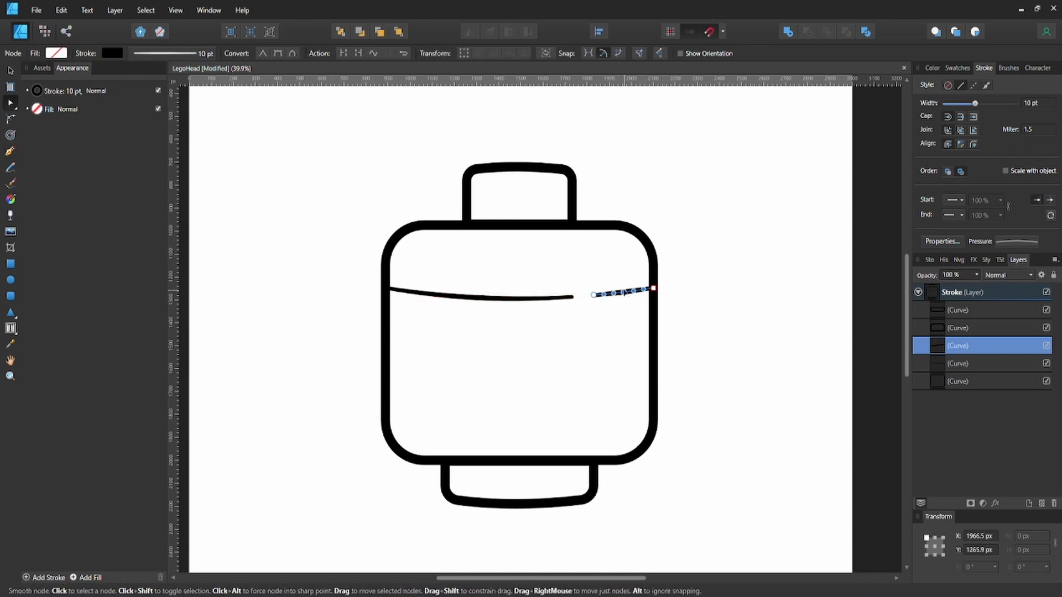
key("Delete")
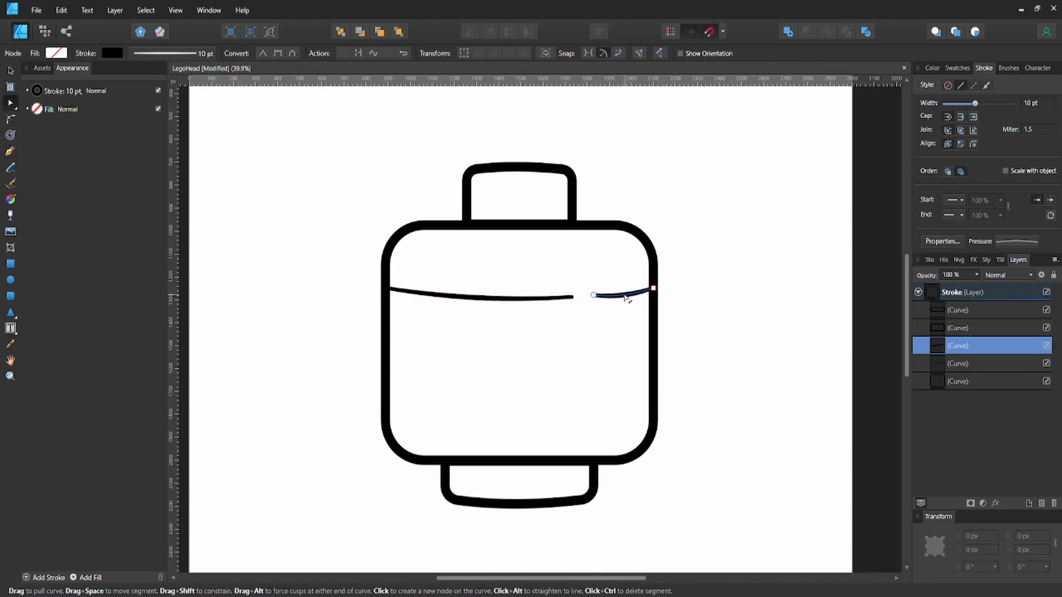
left_click(626, 316)
left_click(629, 295)
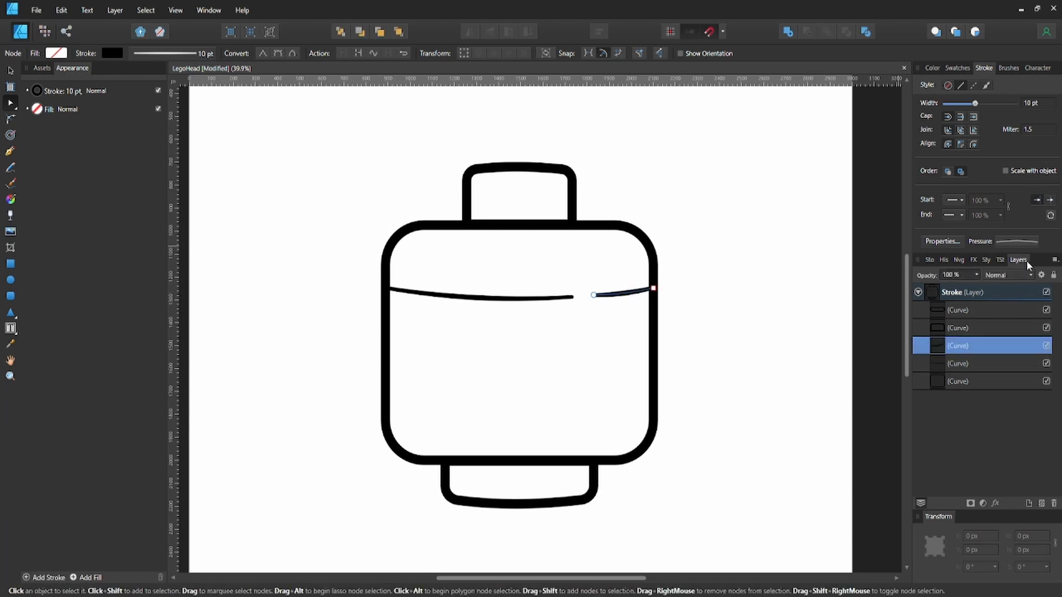
Taper the short segment by lowering the end of its stroke pressure profile, and save the document
left_click(1016, 242)
left_click(953, 355)
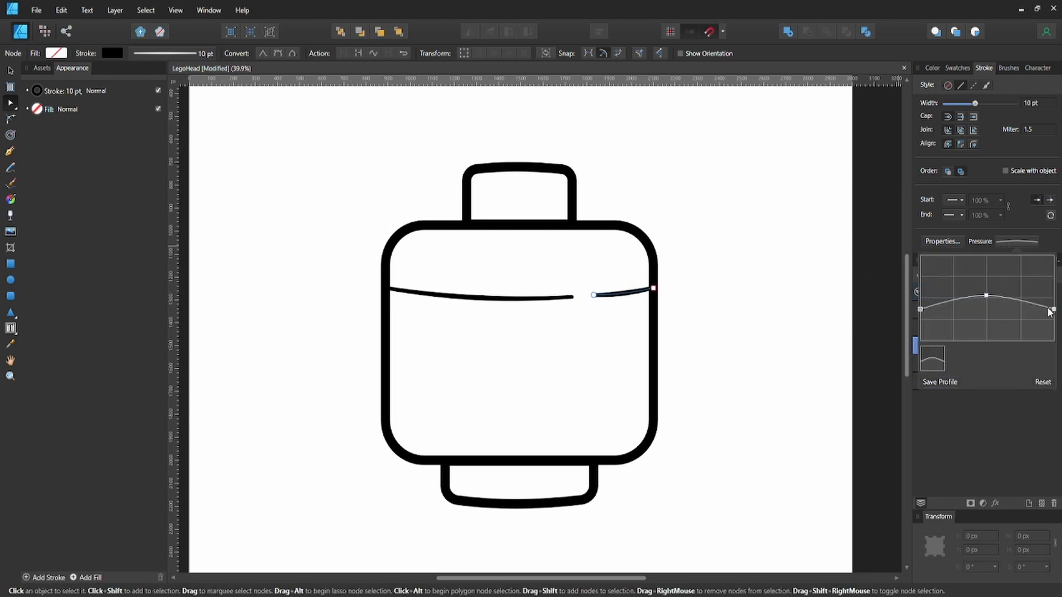
left_click_drag(1053, 309, 1053, 313)
left_click(707, 309)
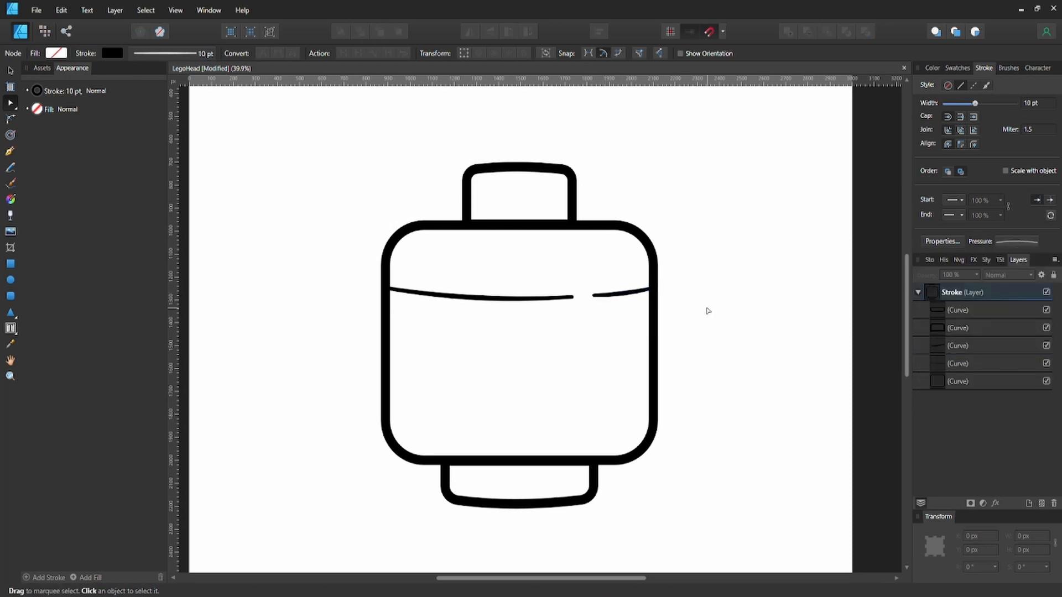
scroll(708, 310, "down", 1)
key("ctrl+s")
Reshape the stud's stroke pressure profile so its outline is thick along the top and thins toward the base
key("v")
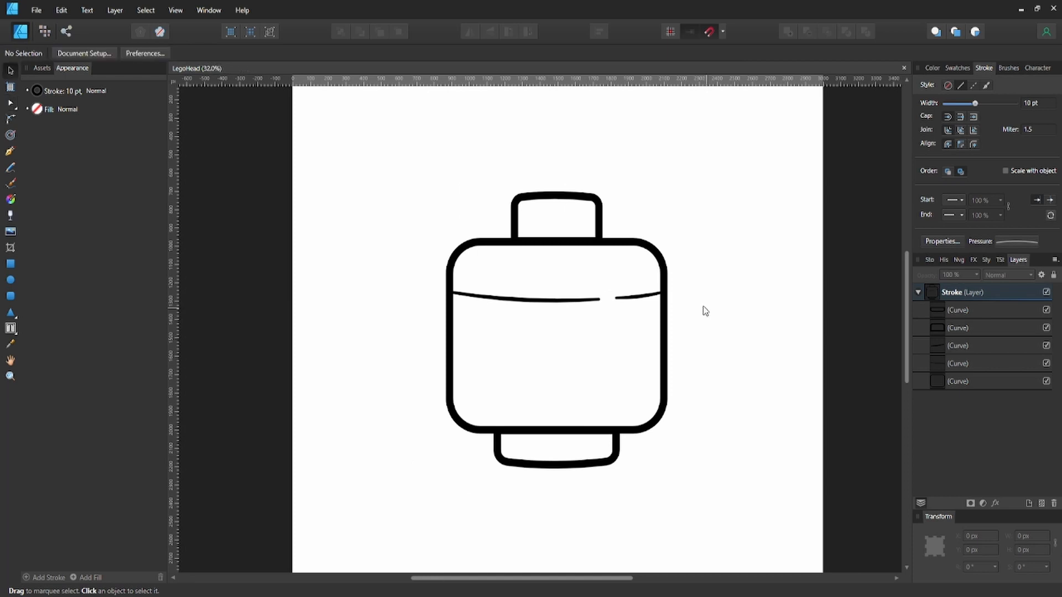
left_click(597, 227)
left_click(1016, 242)
mouse_move(987, 256)
left_mouse_down()
mouse_move(988, 278)
mouse_move(1018, 272)
mouse_move(1031, 302)
left_mouse_up()
mouse_move(920, 255)
left_mouse_down()
mouse_move(919, 271)
mouse_move(954, 280)
mouse_move(973, 301)
mouse_move(990, 287)
mouse_move(985, 297)
mouse_move(1033, 309)
left_mouse_up()
key("ctrl+z")
left_click_drag(953, 273, 954, 266)
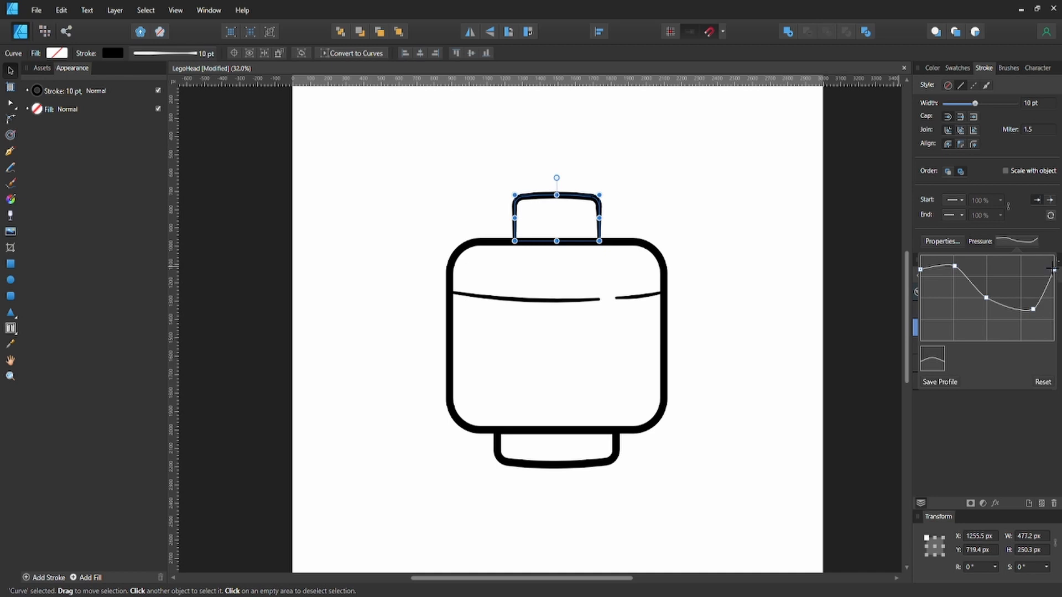
left_click_drag(1053, 269, 1060, 298)
left_click(855, 331)
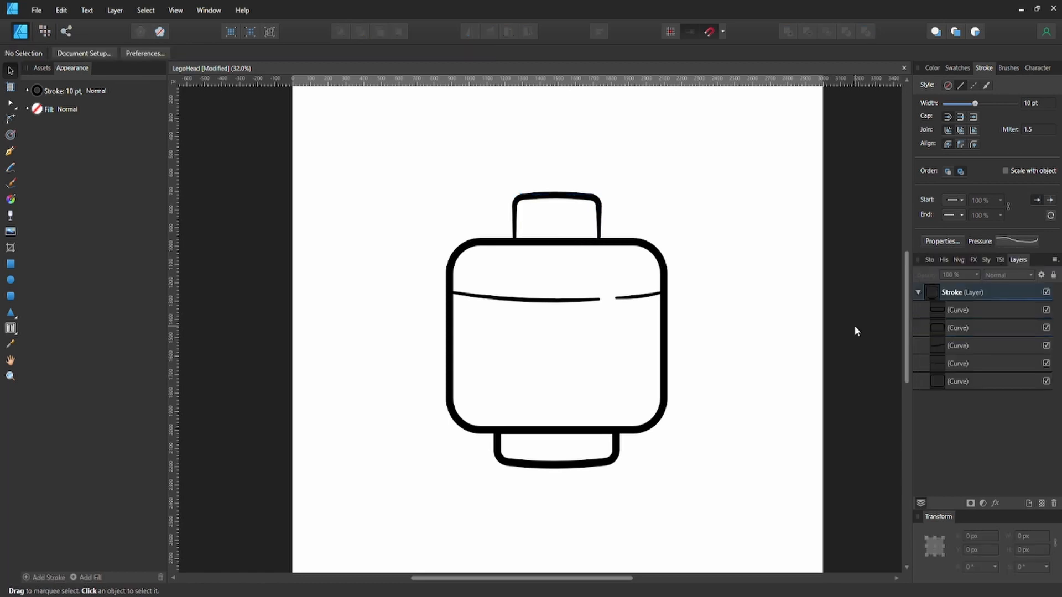
Smooth the low middle part of the stud's pressure profile and save it as a reusable profile
left_click(599, 225)
left_click(1016, 241)
left_click_drag(1028, 285, 998, 297)
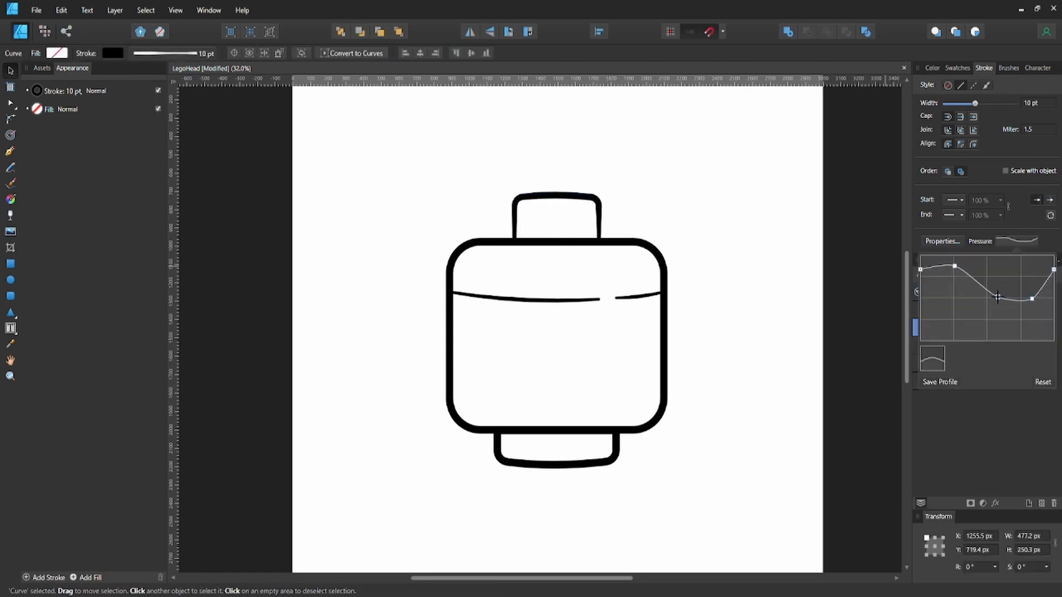
left_click(869, 347)
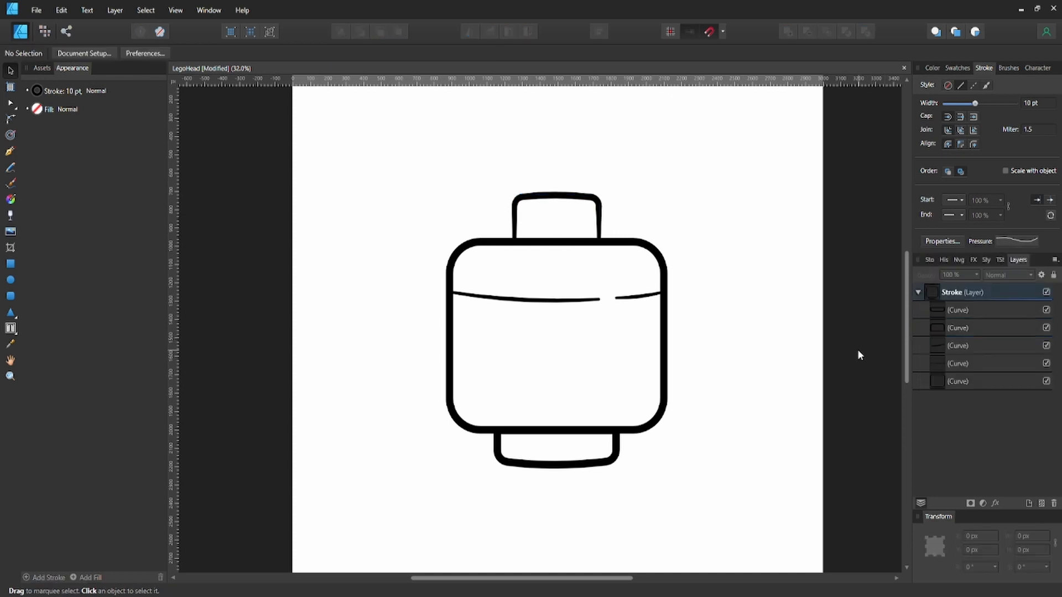
left_click(998, 241)
left_click(950, 382)
Apply the saved pressure profile to the neck's outline and save the document
left_click(592, 469)
left_click(1007, 240)
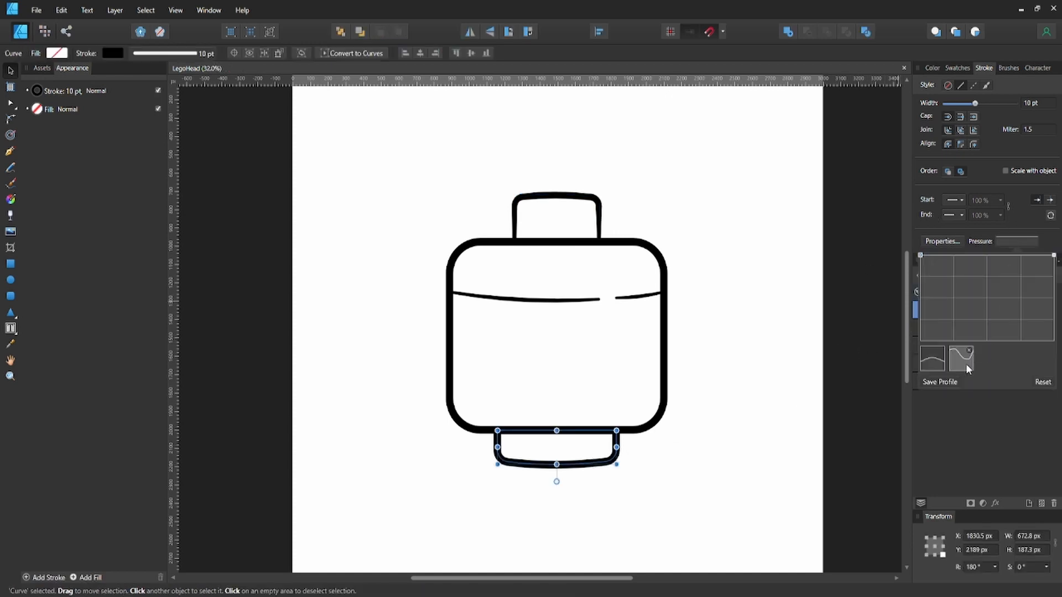
left_click(963, 361)
left_click(701, 396)
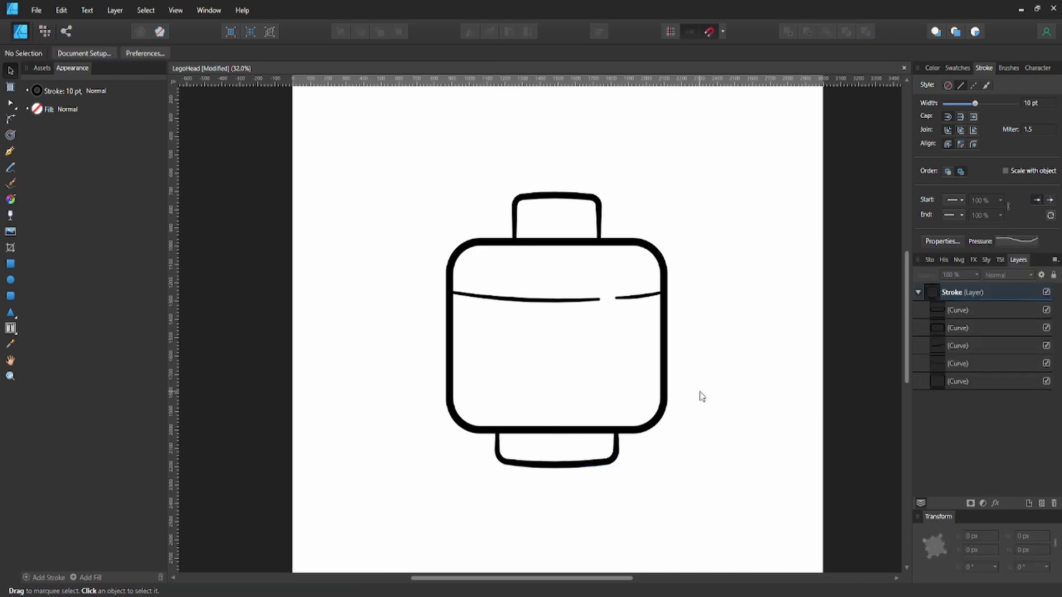
key("ctrl+s")
Draw two matching circular eyes about 216 px high, side by side below the curved line and above the other shapes, and select both
left_click(13, 280)
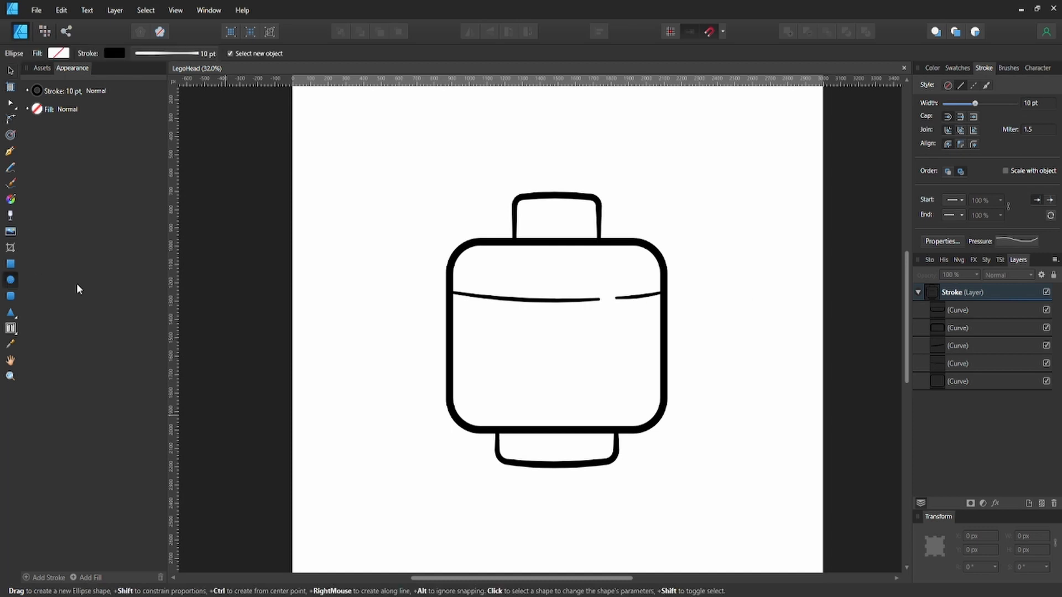
left_click(964, 314)
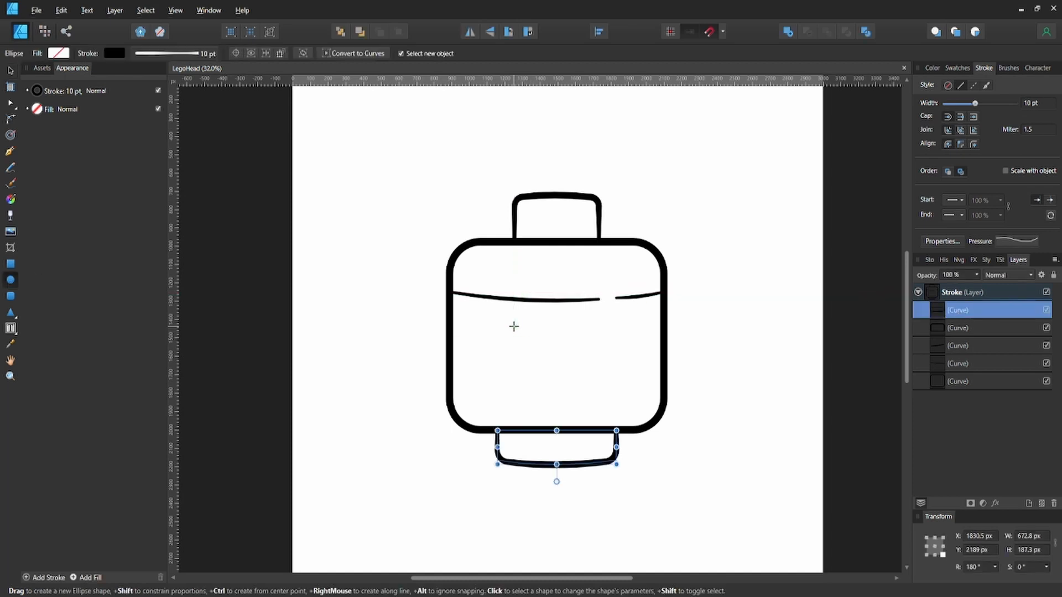
mouse_move(514, 326)
left_mouse_down()
mouse_move(535, 347)
mouse_move(616, 340)
left_mouse_up()
left_click(532, 342)
left_click(584, 343, "shift")
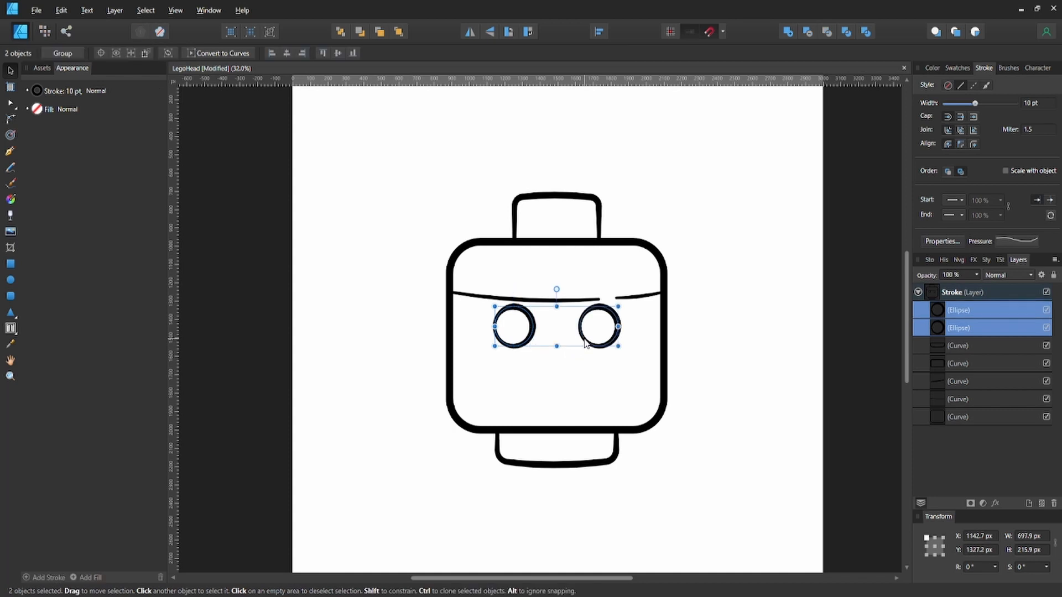
Group the two eyes, centre them horizontally on the head, ungroup them again and save the document
key("ctrl+g")
left_click(561, 373)
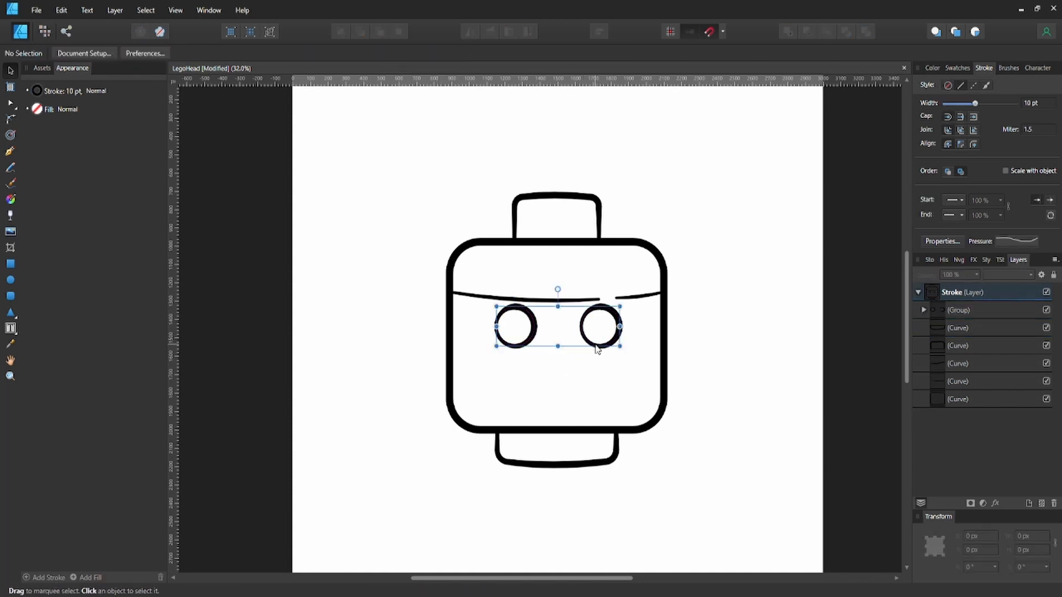
left_click(596, 347)
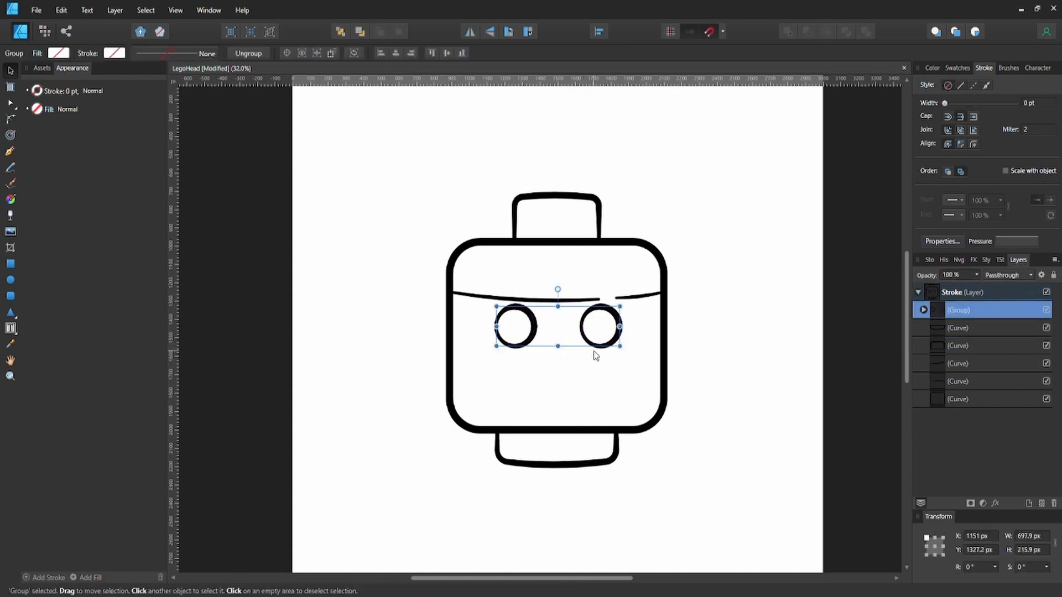
left_click(595, 355)
left_click(599, 342)
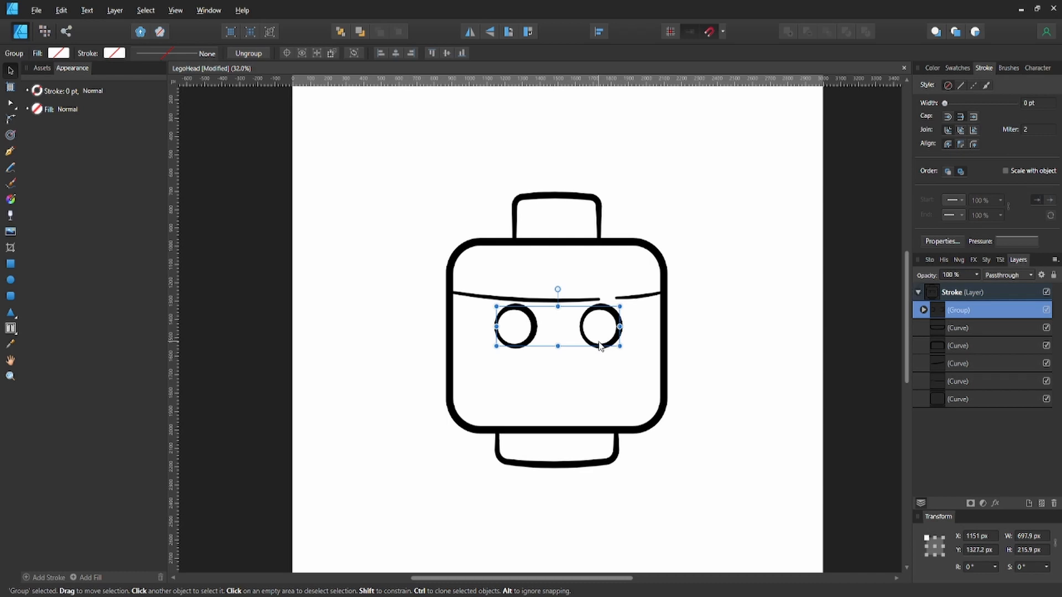
left_click(730, 377)
left_click(946, 314)
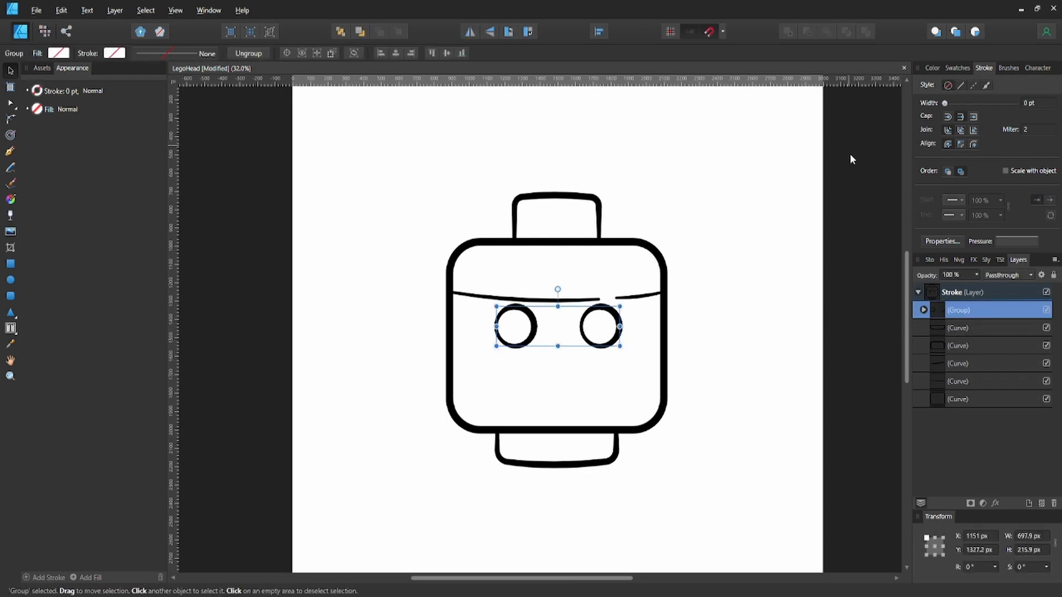
left_click(233, 55)
left_click(501, 404)
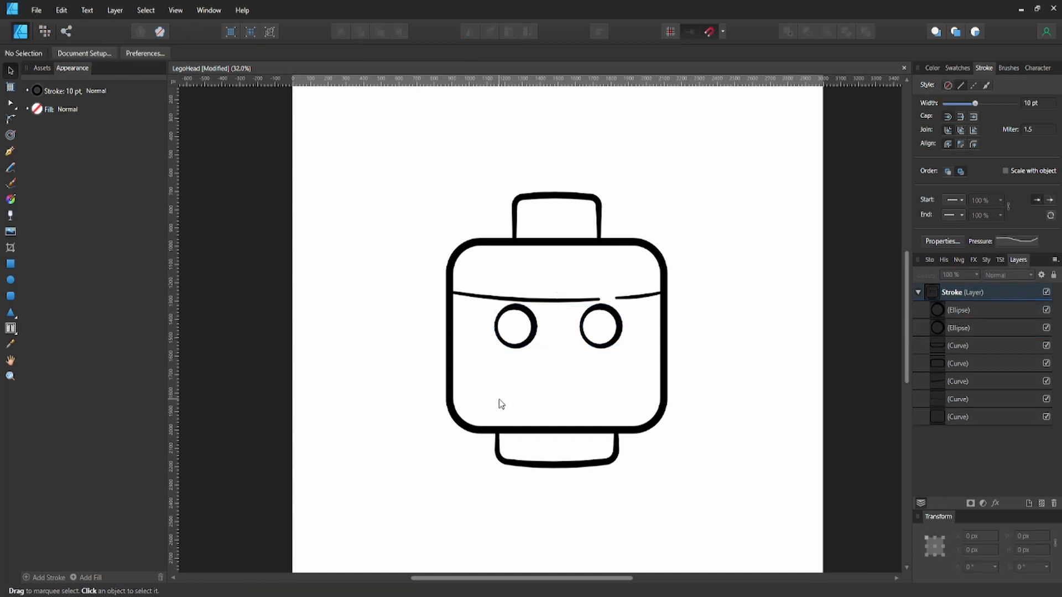
key("ctrl+s")
Round all four corners of the head to a radius of about 211 px and save the document
left_click(450, 302)
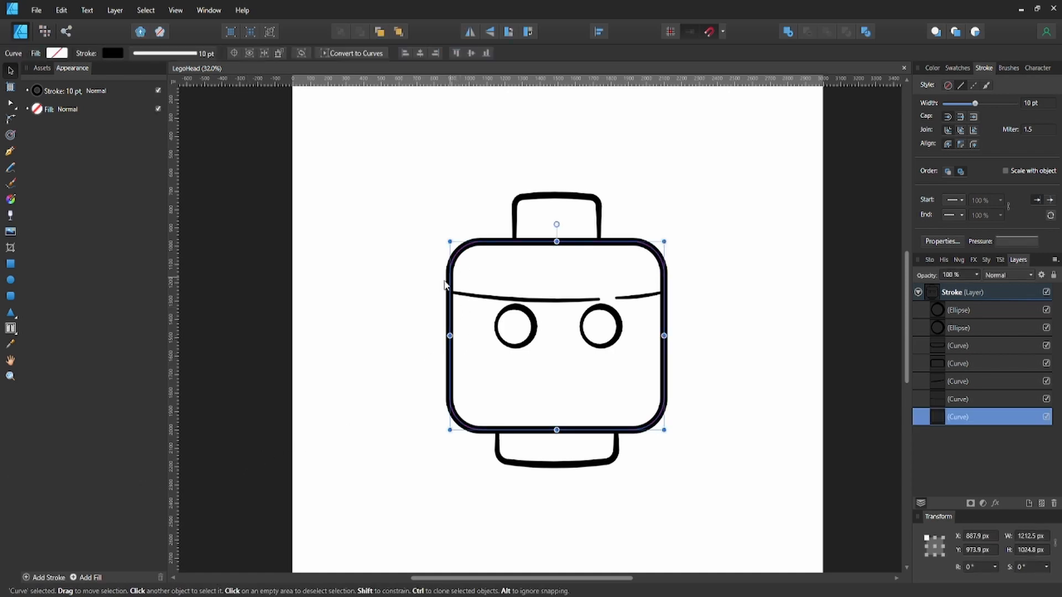
key("c")
left_click_drag(409, 207, 763, 478)
left_click_drag(664, 431, 631, 392)
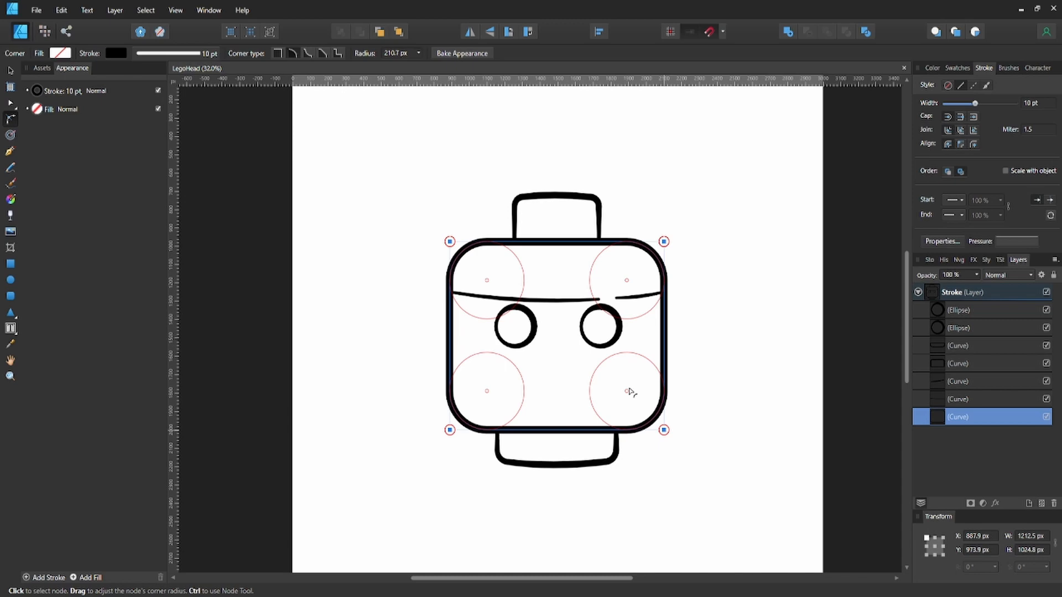
left_click(703, 383)
key("ctrl+s")
Move both pieces of the curved line up together by 90 px and save the document
left_click(596, 301)
key("v")
left_click(634, 299, "shift")
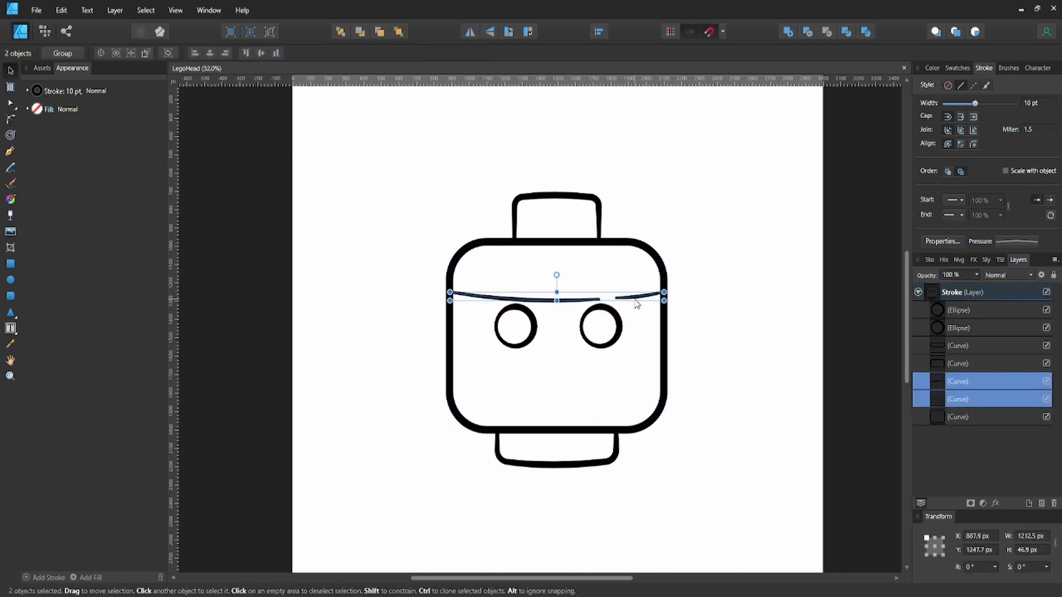
key("shift+Up")
key("shift+Up")
key("shift+Up")
key("shift+Up")
key("shift+Up")
key("shift+Up")
key("shift+Up")
key("shift+Up")
key("shift+Up")
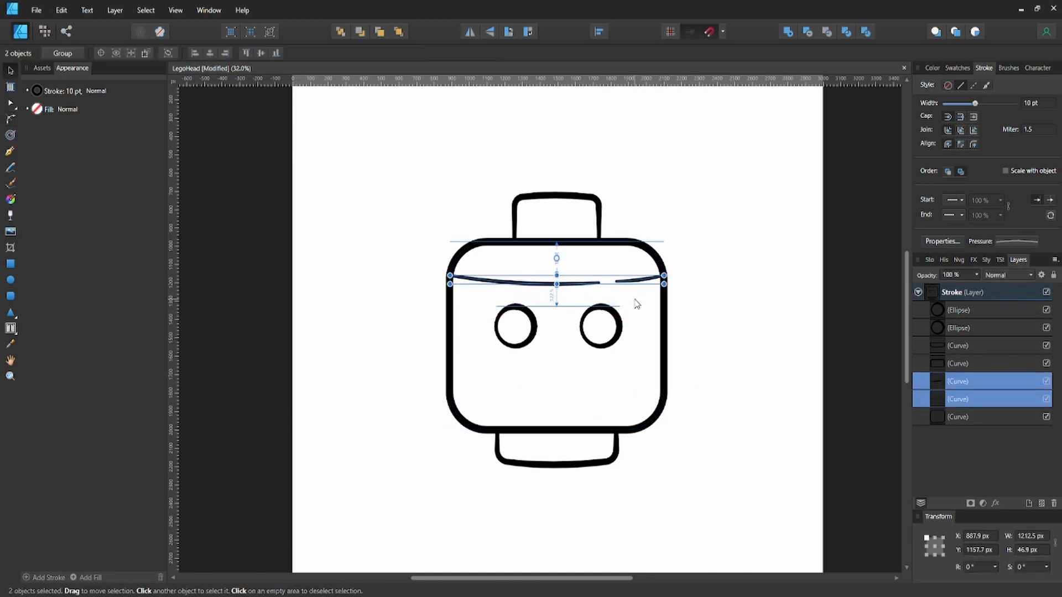
left_click(701, 313)
key("ctrl+s")
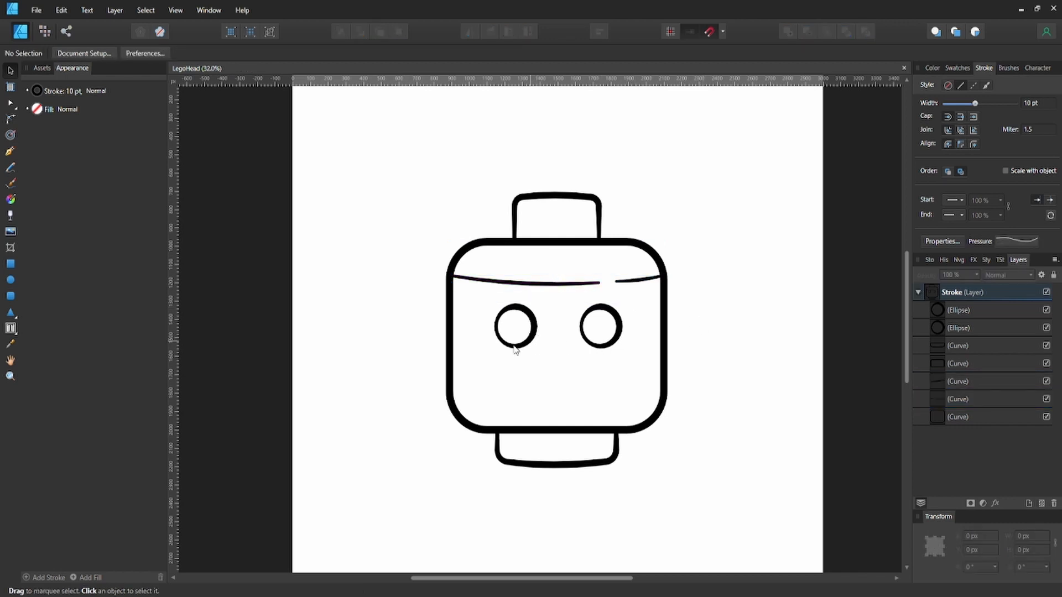
Draw a closed right-angled triangle about 150 px high with the Pen tool, below and between the eyes
left_click(11, 313)
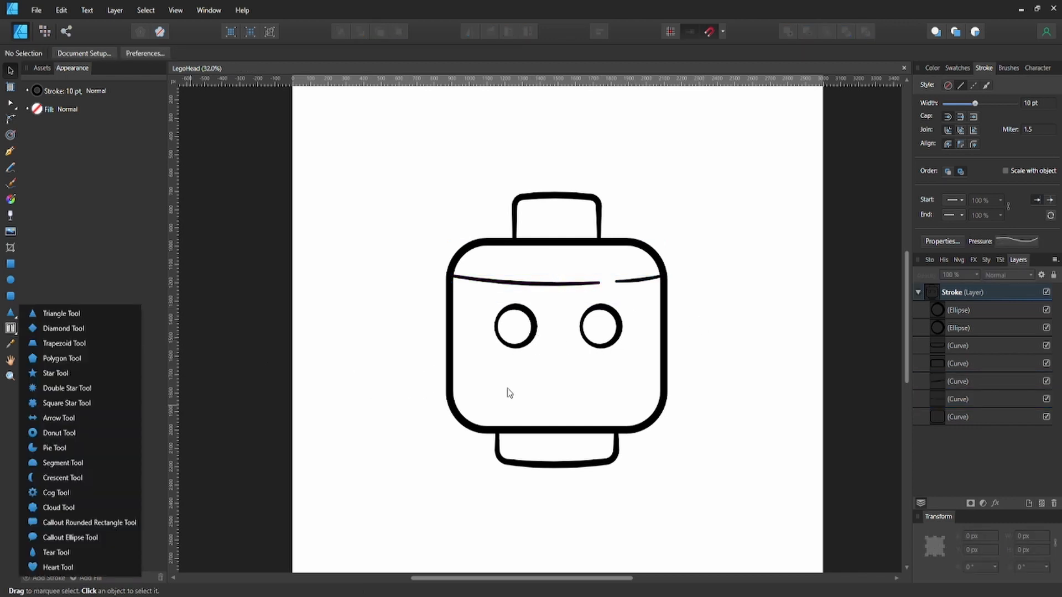
left_click(527, 386)
key("p")
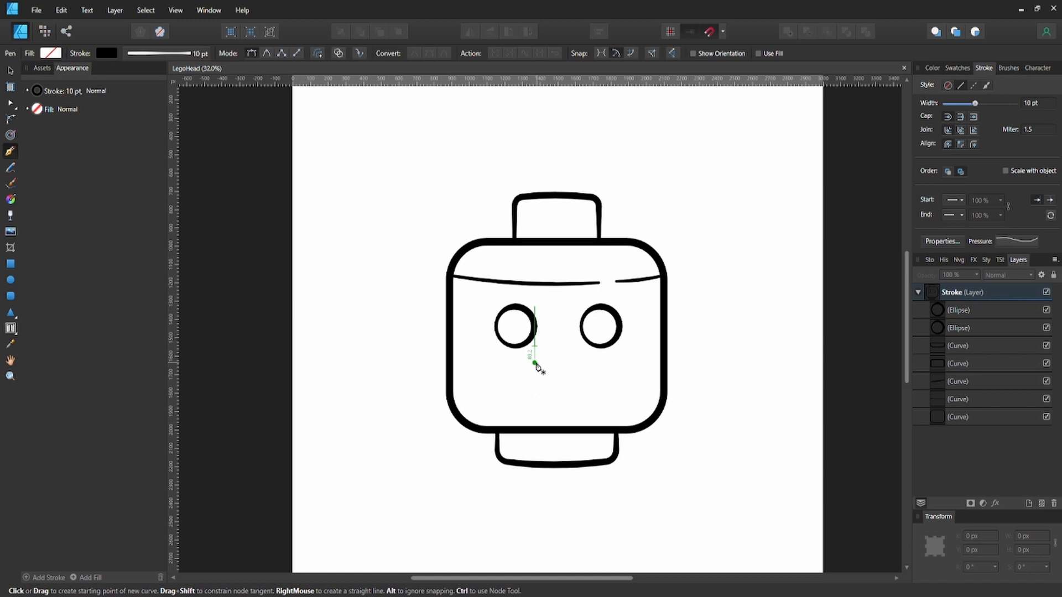
left_click(550, 360)
left_click(551, 388)
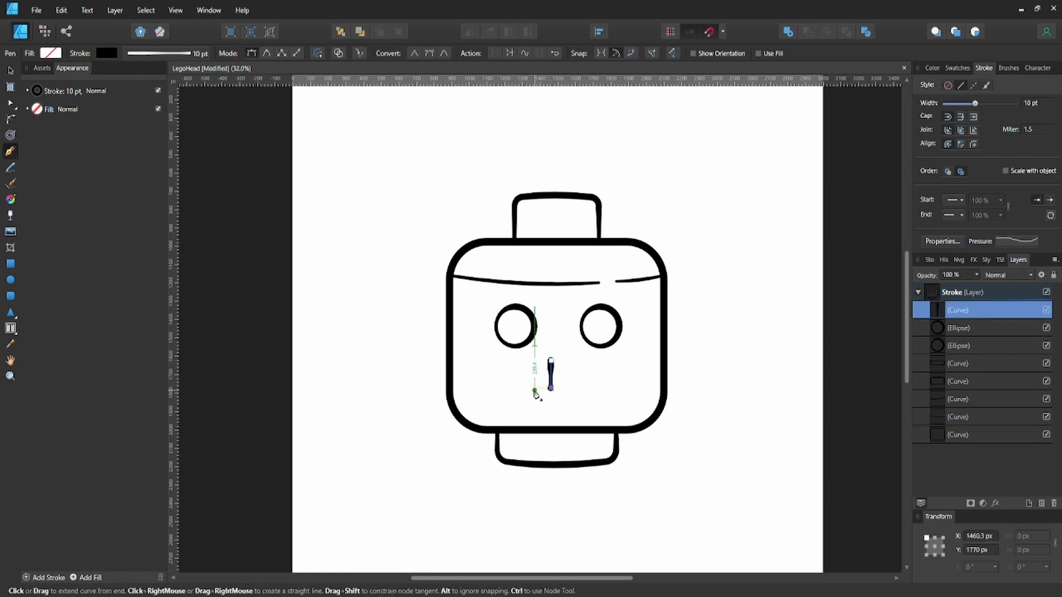
left_click(514, 388)
left_click(550, 361)
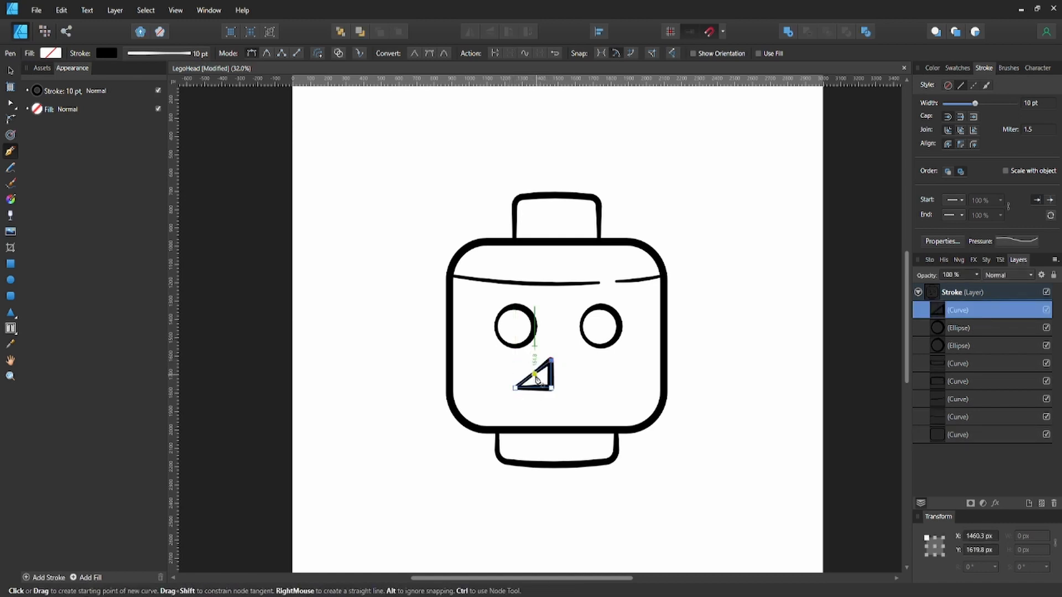
Bow the triangle's slanted side outward and extend its outer corner so the shape is about 271 px wide
key("a")
left_click_drag(526, 381, 503, 388)
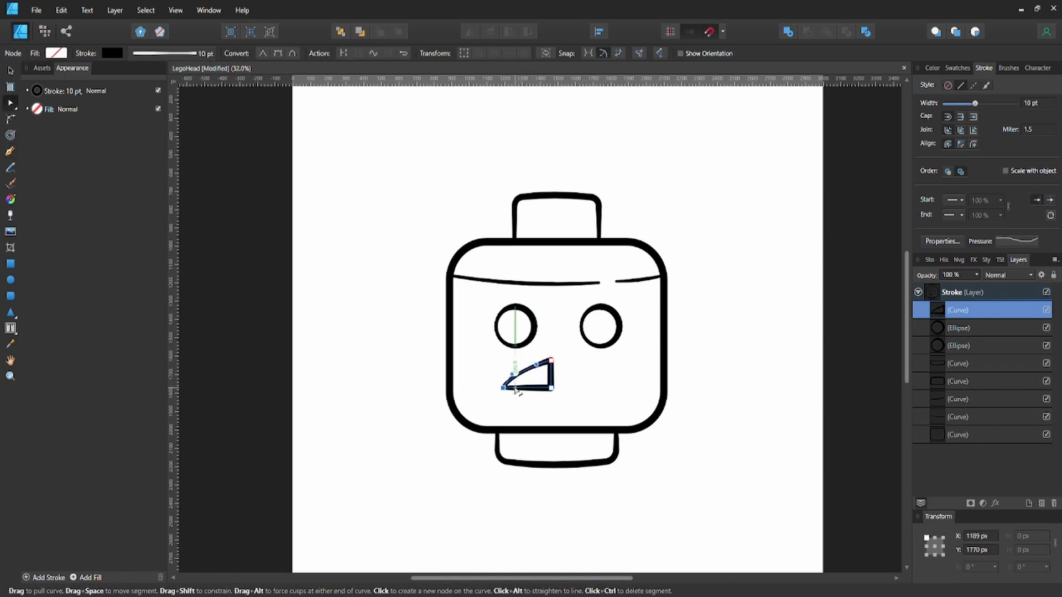
key("v")
Duplicate the curved triangle, flip the copy horizontally beside the original with a small gap, and group both as a moustache
key("ctrl+j")
left_click(470, 32)
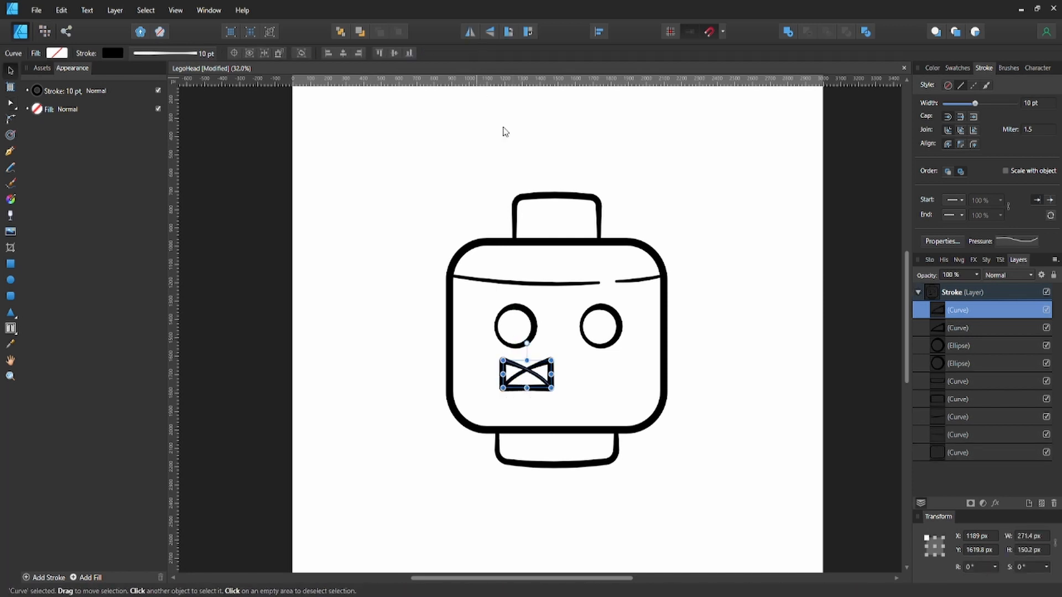
left_click_drag(520, 386, 584, 375)
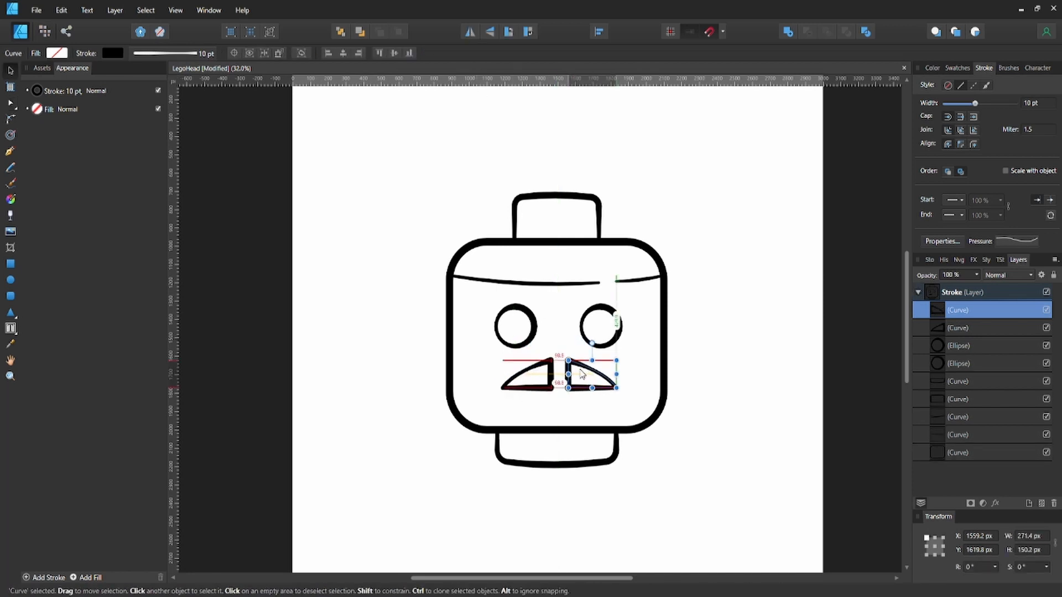
left_click(549, 378, "shift")
key("ctrl+g")
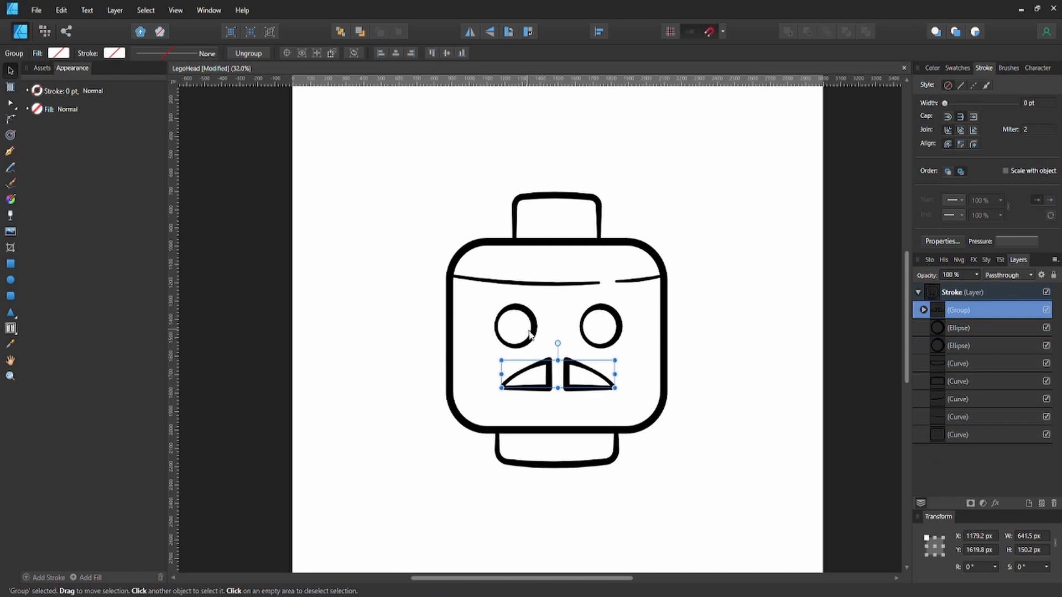
Fill the moustache group and both eyes with black and remove their strokes
left_click(548, 336)
left_click(564, 369)
left_click(535, 331, "shift")
left_click(581, 332, "shift")
left_click(37, 109)
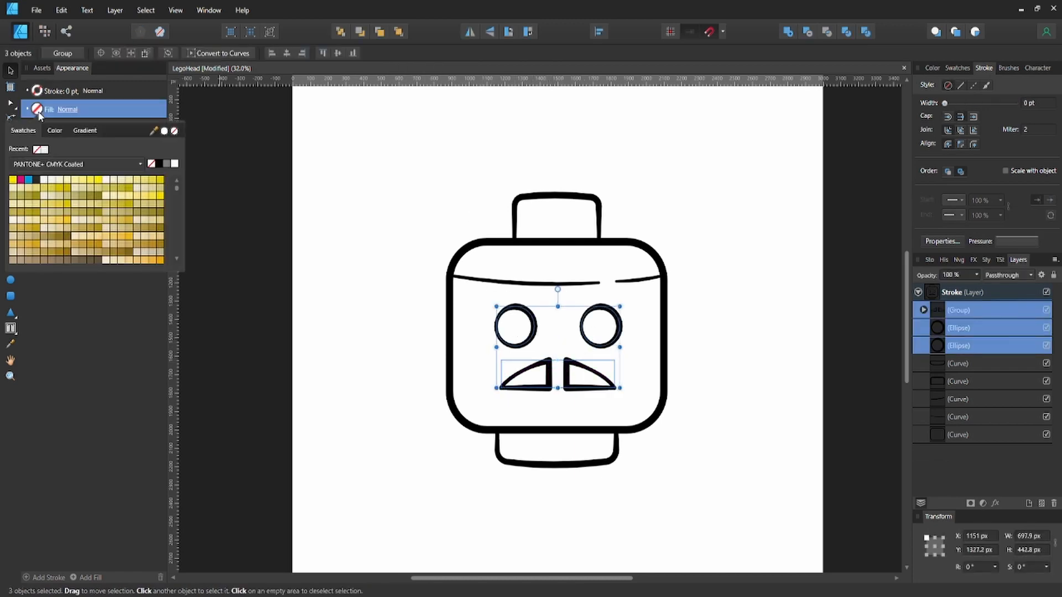
left_click(159, 163)
left_click(37, 90)
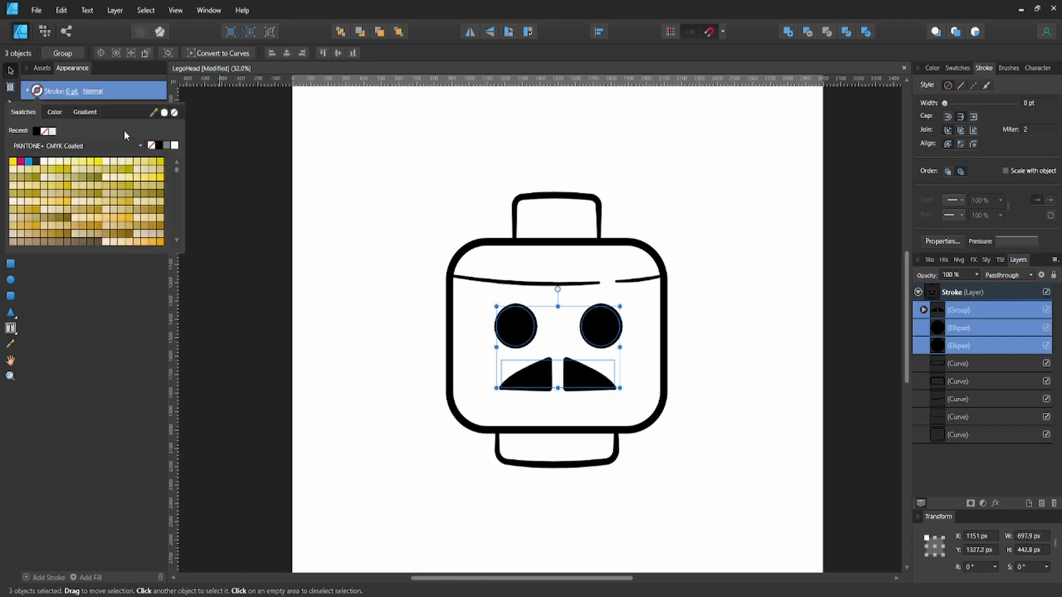
left_click(175, 114)
left_click(464, 324)
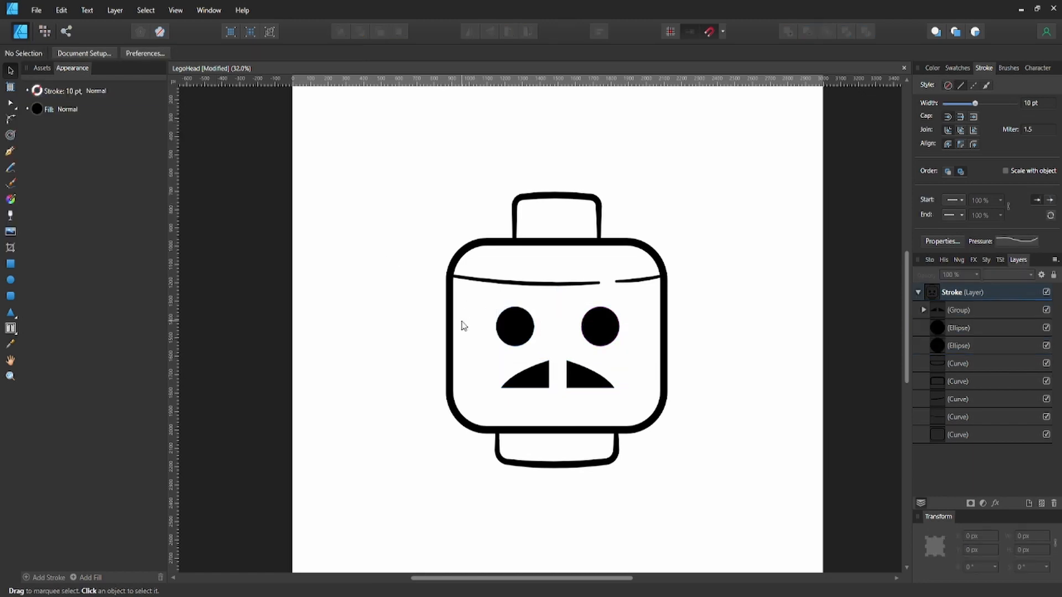
Ungroup the two moustache halves and bow their lower edges slightly downward
left_click(579, 381)
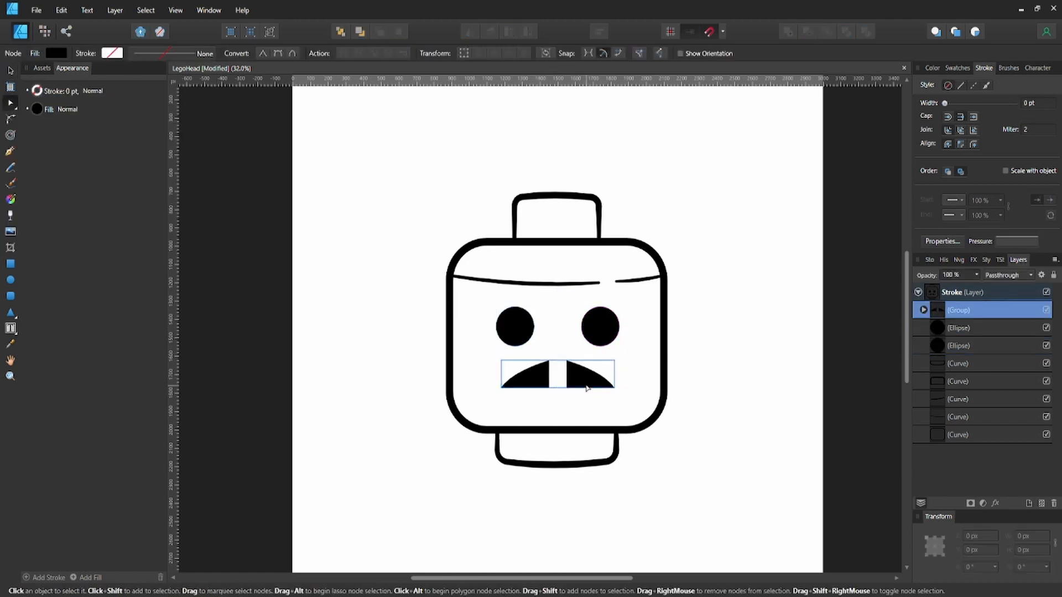
key("ctrl+shift+g")
key("a")
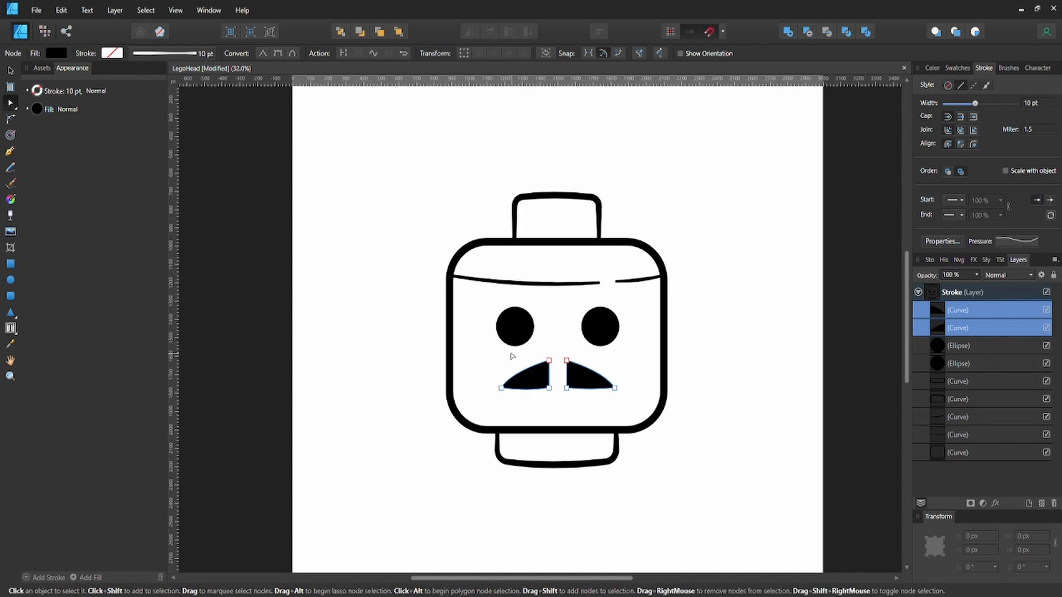
Move each moustache half about 20 px inward to narrow the gap between them
key("v")
left_click(569, 371)
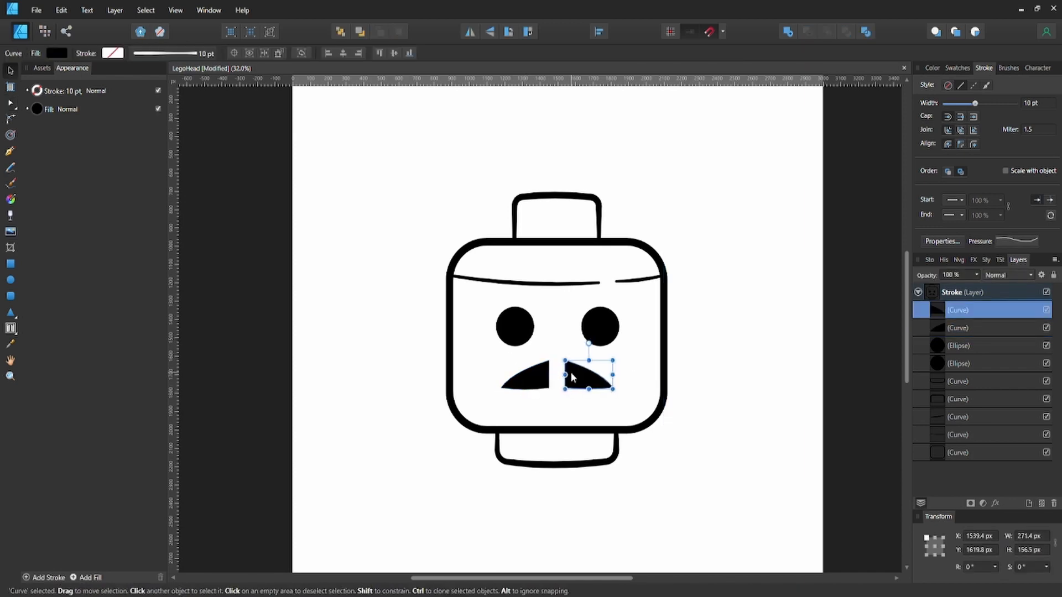
left_click(542, 386)
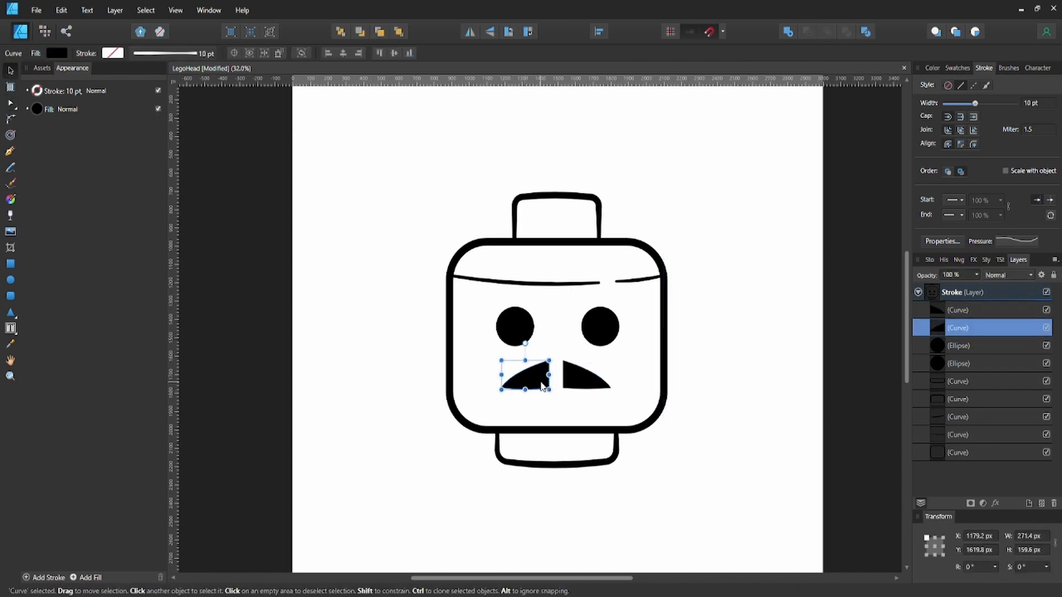
Shrink both eyes together around their centre to an overall width of about 545 px, and move them down 50 px
left_click(514, 326)
left_click(602, 324, "shift")
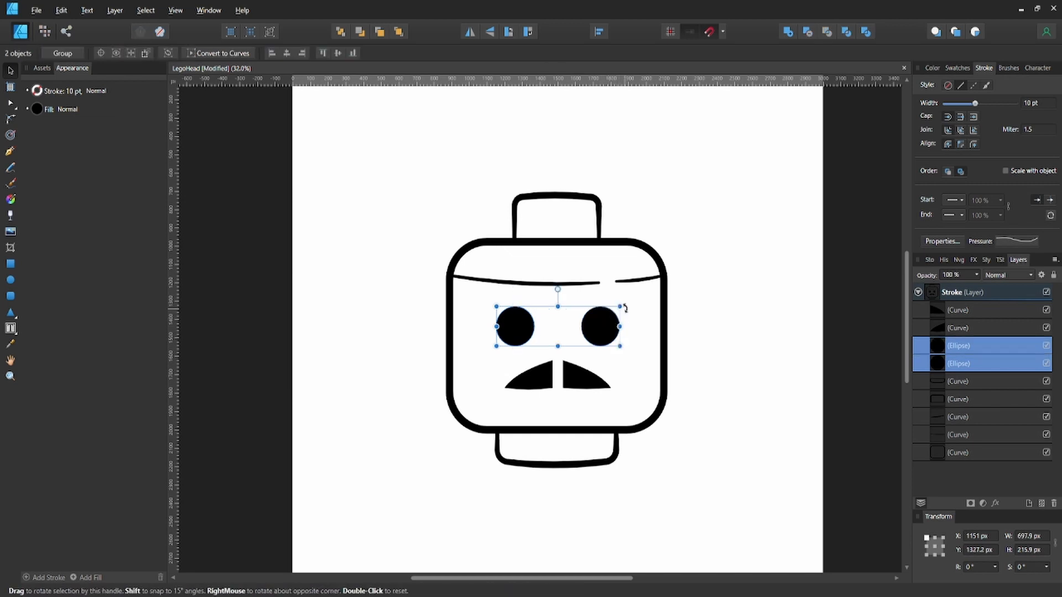
mouse_move(620, 307)
left_mouse_down()
mouse_move(618, 319)
mouse_move(608, 313)
left_mouse_up()
key("shift+Down")
key("shift+Down")
key("shift+Down")
key("shift+Down")
key("shift+Down")
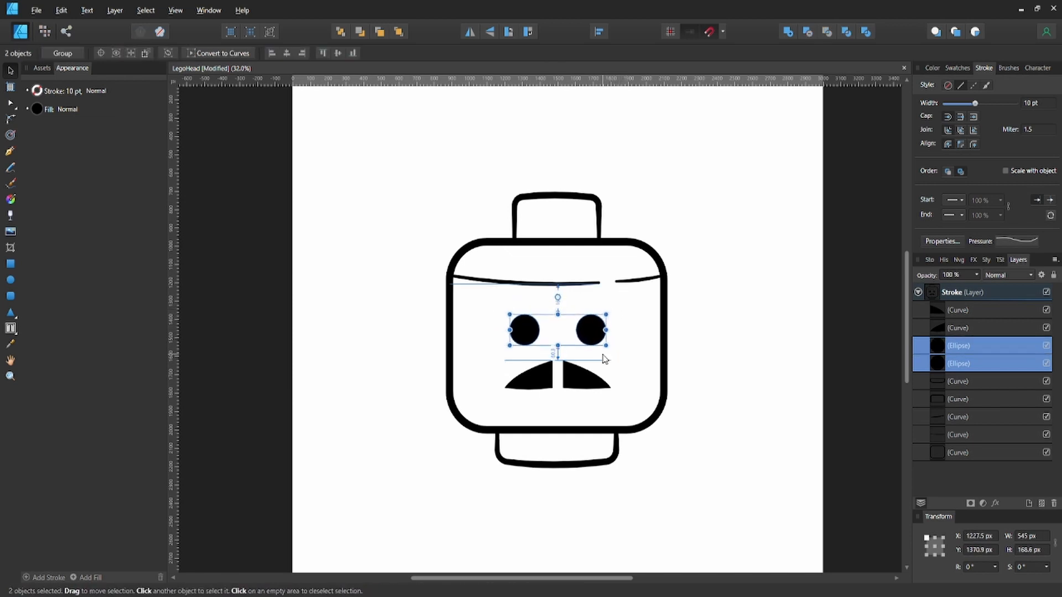
Move each eye 10 px inward toward the centre of the face
left_click(594, 339)
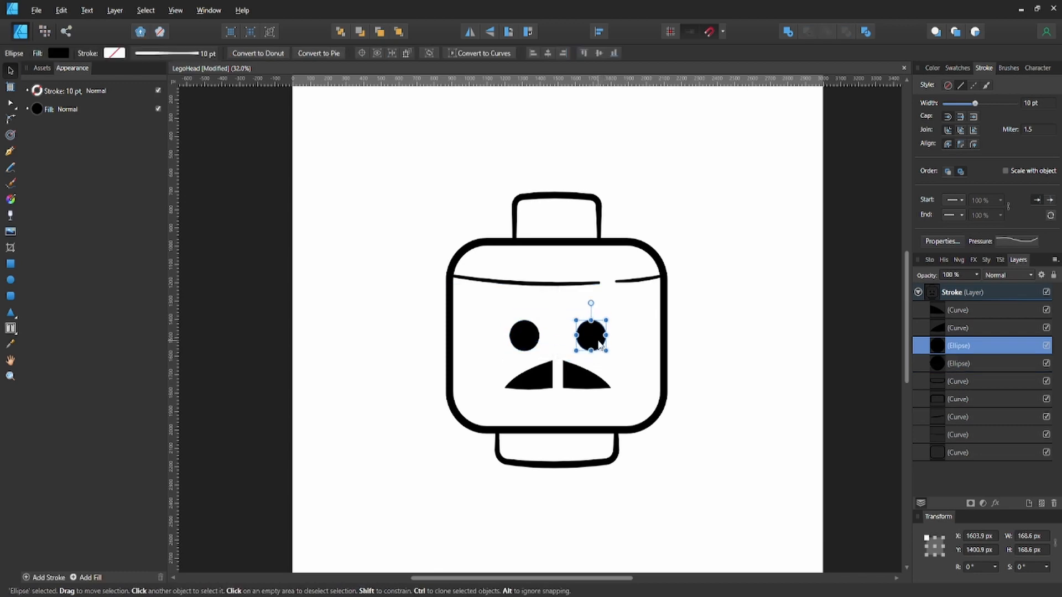
key("shift+Left")
left_click(521, 339)
key("shift+Right")
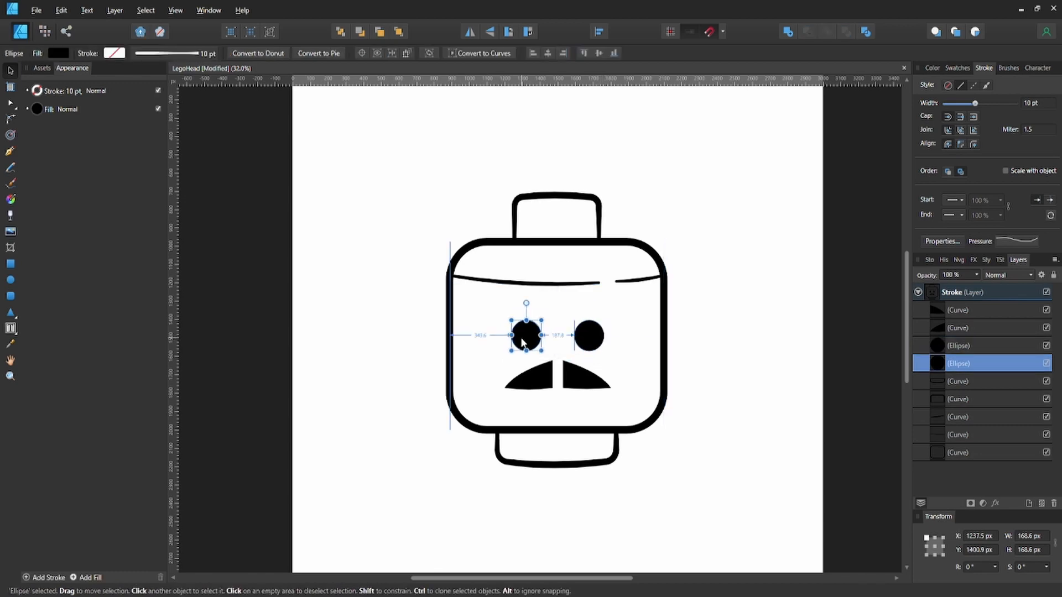
left_click(469, 337)
Draw a circle about 472 px in diameter, centred on the head's vertical axis below the moustache, above all other shapes in the layer
key("m")
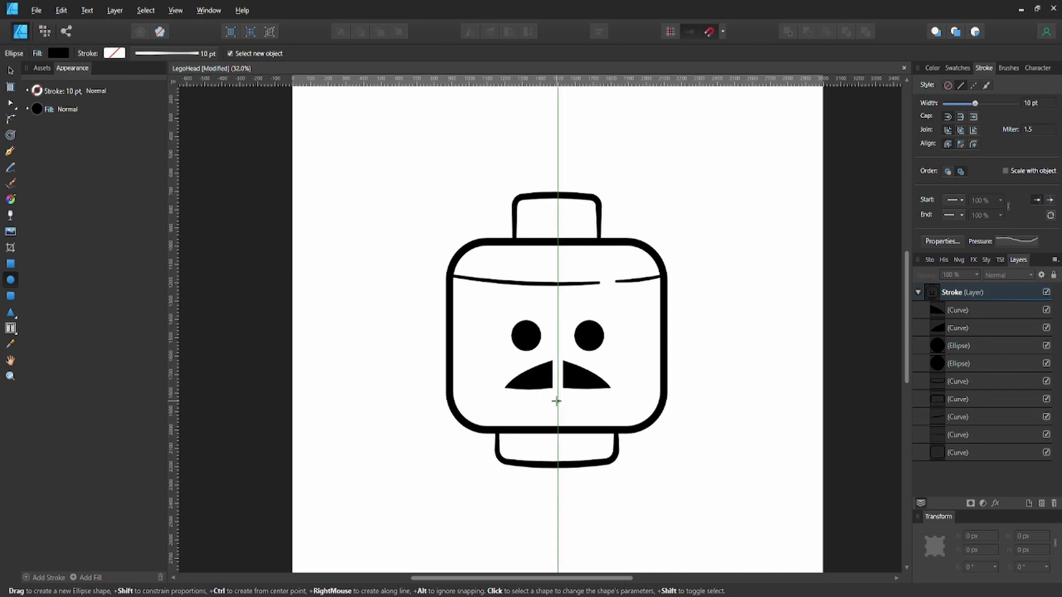
key("v")
key("m")
left_click(971, 311)
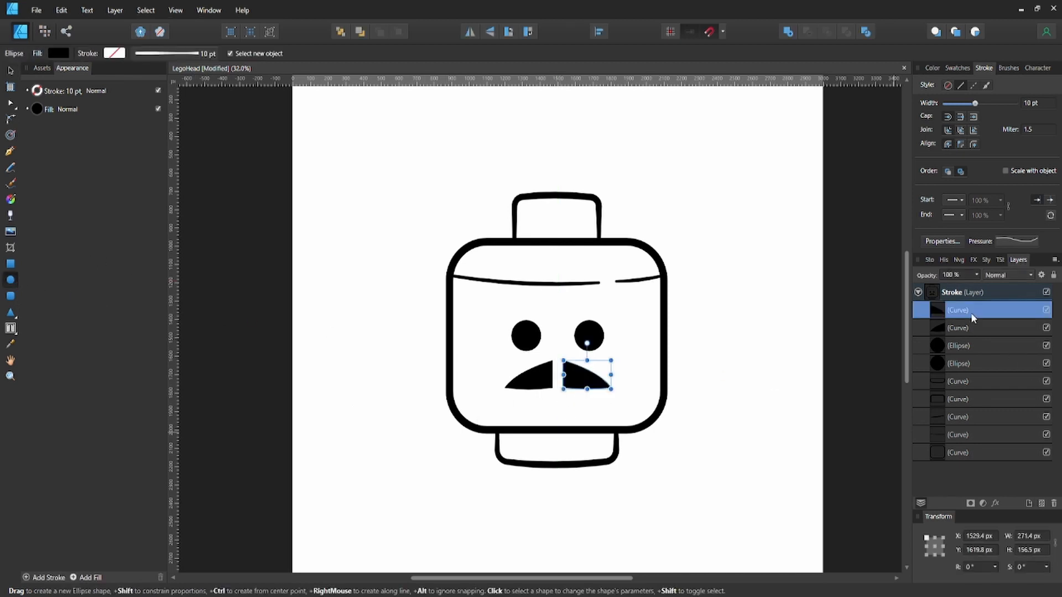
mouse_move(556, 409)
left_mouse_down()
mouse_move(593, 424)
mouse_move(628, 421)
left_mouse_up()
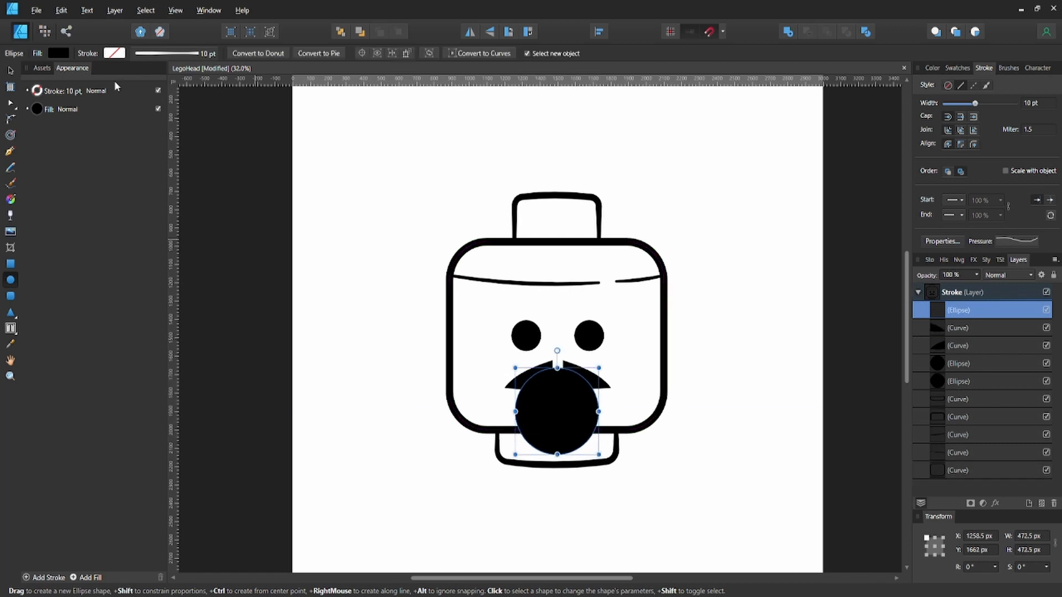
Give the circle a black stroke with no fill and reset its pressure profile to a uniform width
left_click(115, 53)
left_click(117, 56)
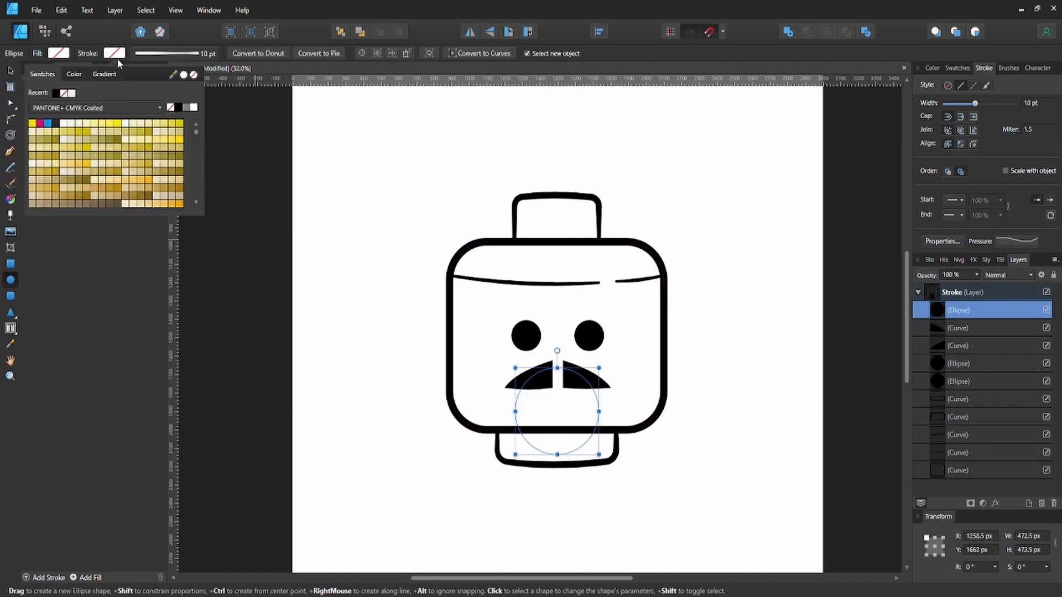
left_click(174, 107)
left_click(1022, 243)
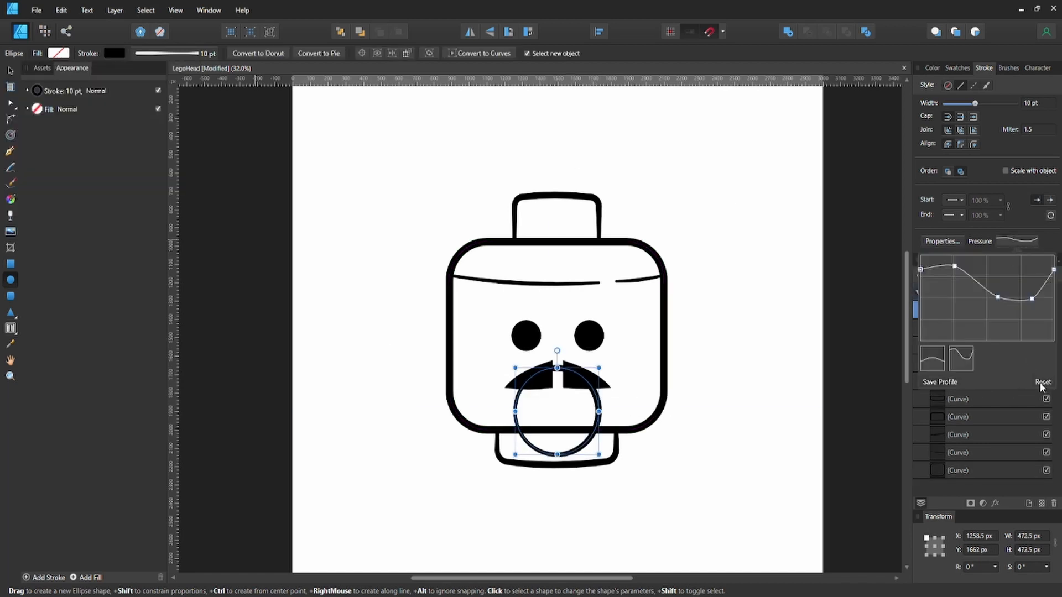
left_click(1042, 383)
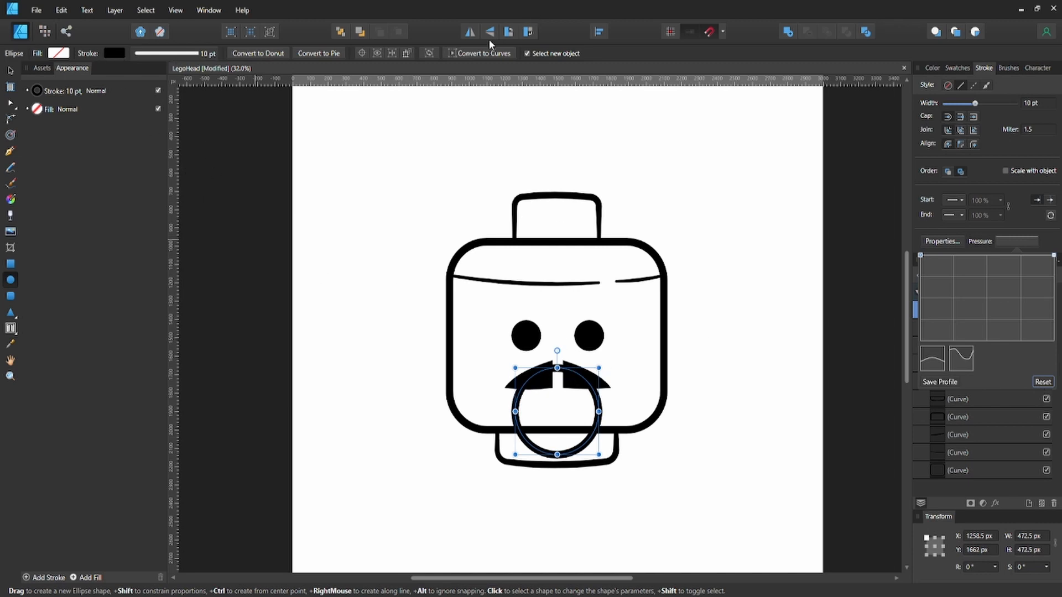
Convert the circle to curves and delete its top node, leaving only the open lower half
left_click(479, 53)
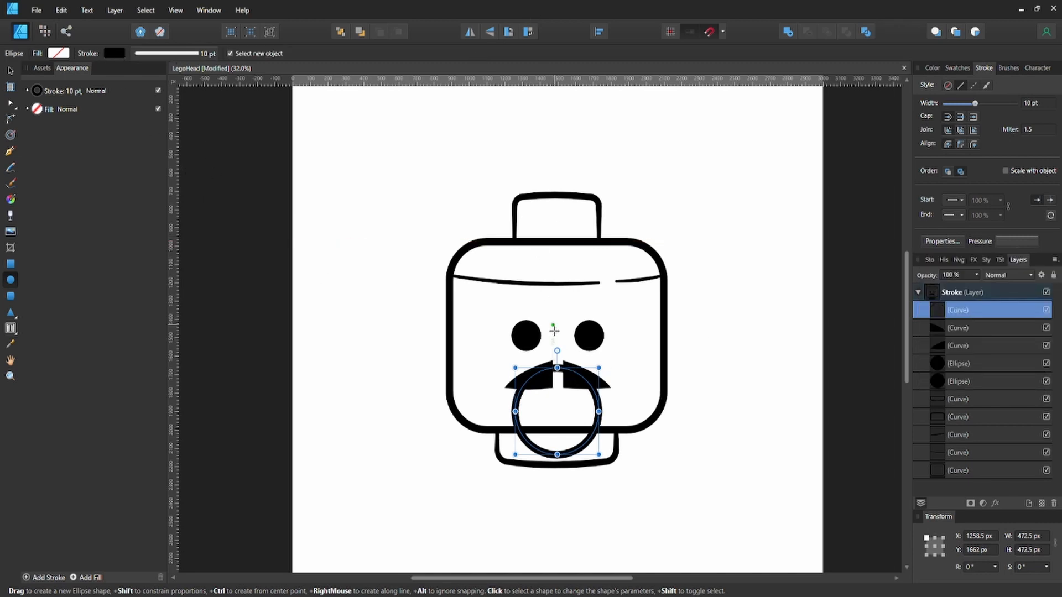
left_click(557, 368)
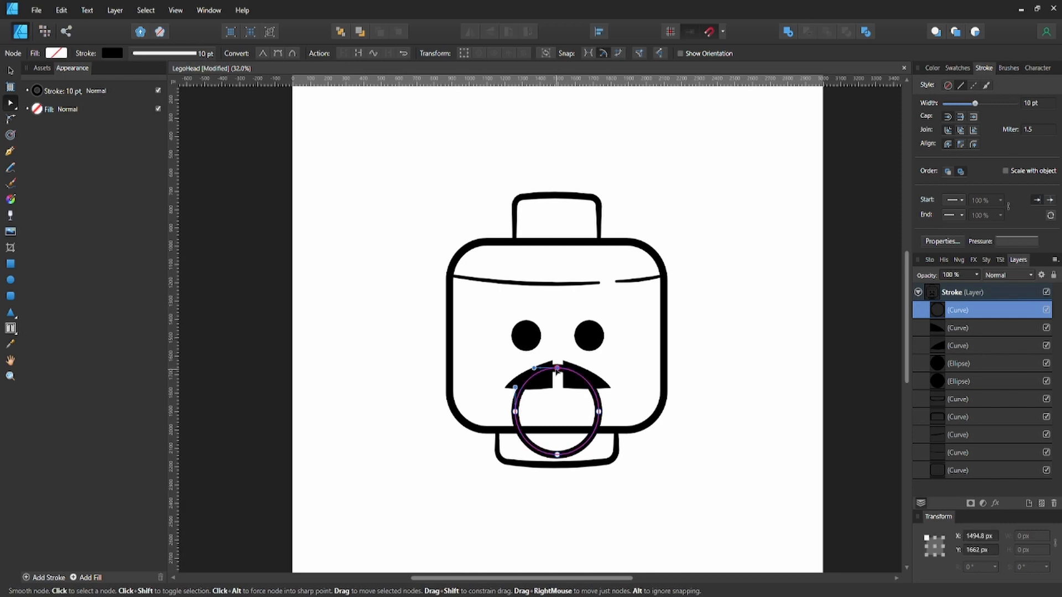
key("Delete")
left_click(556, 369)
key("Delete")
key("v")
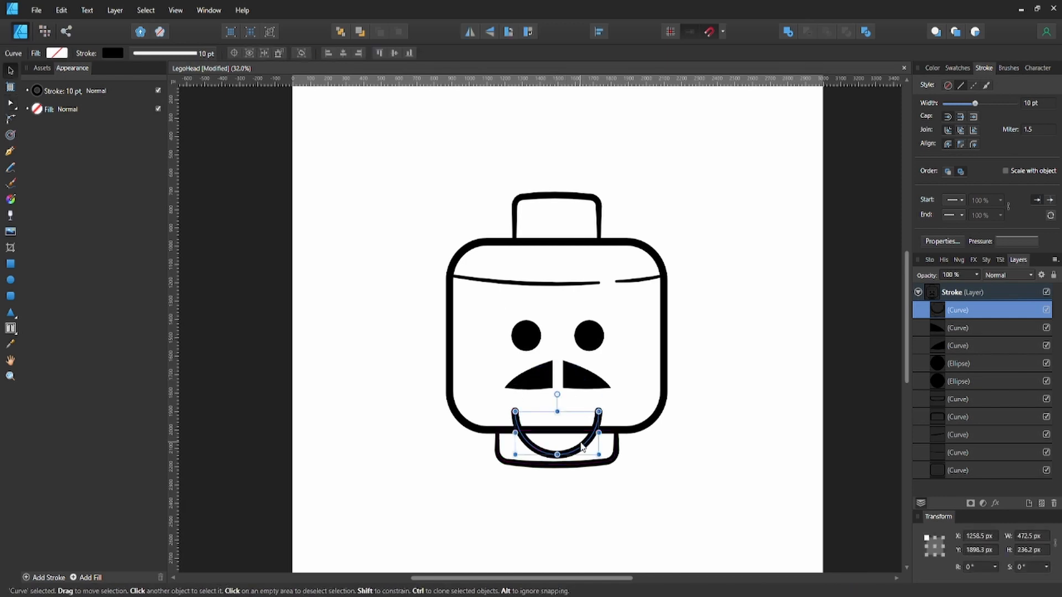
Shorten both ends of the half circle into a shallower smile and move it up just below the moustache
key("a")
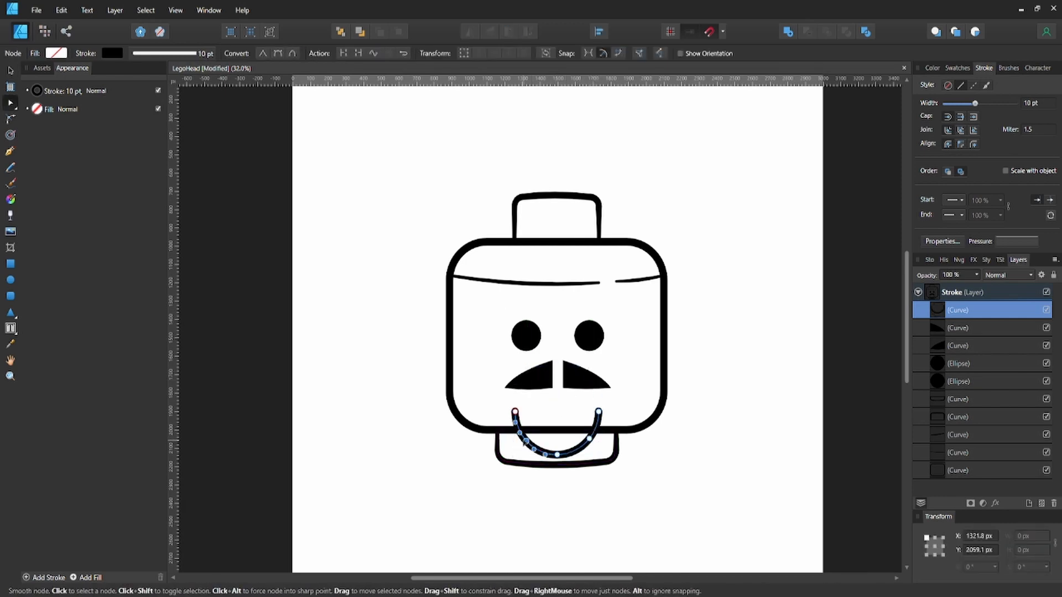
left_click(515, 412)
key("Delete")
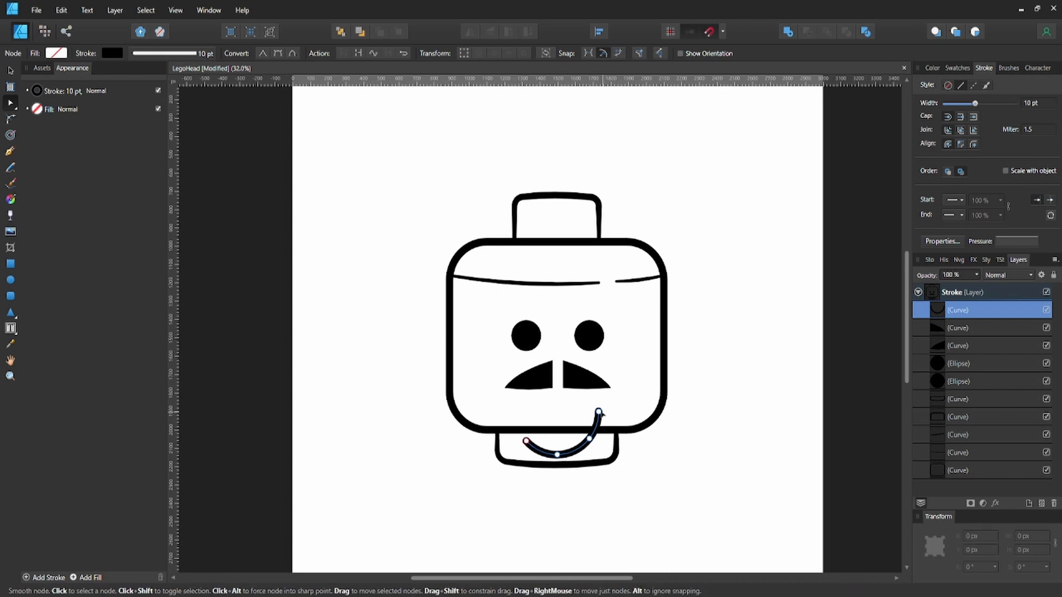
left_click(599, 412)
key("Delete")
key("v")
left_click_drag(555, 458, 554, 423)
Try to flatten the smile by raising its middle node 20 px
key("a")
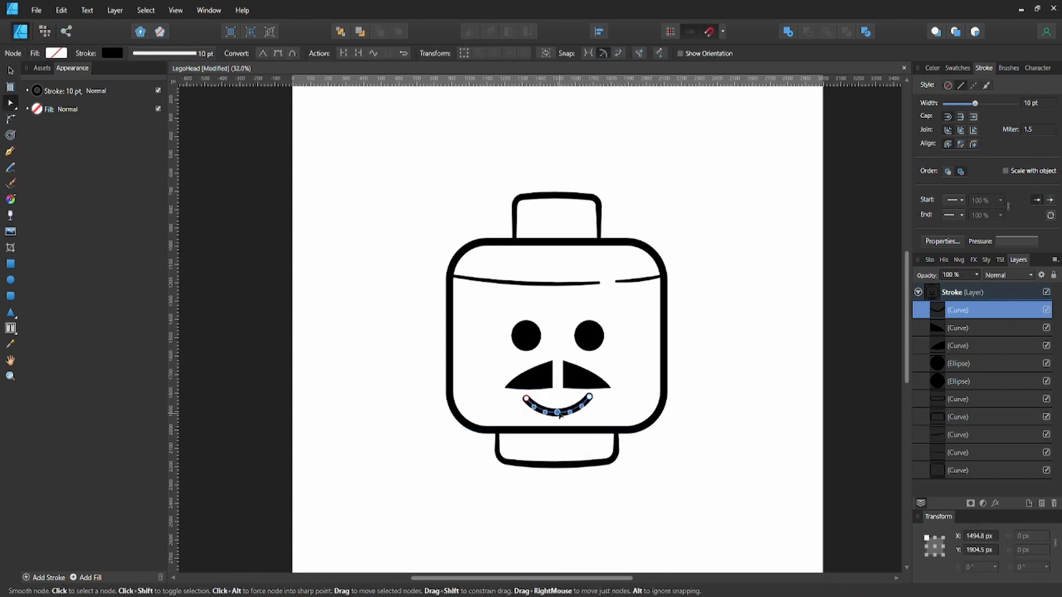
key("v")
left_click(620, 391)
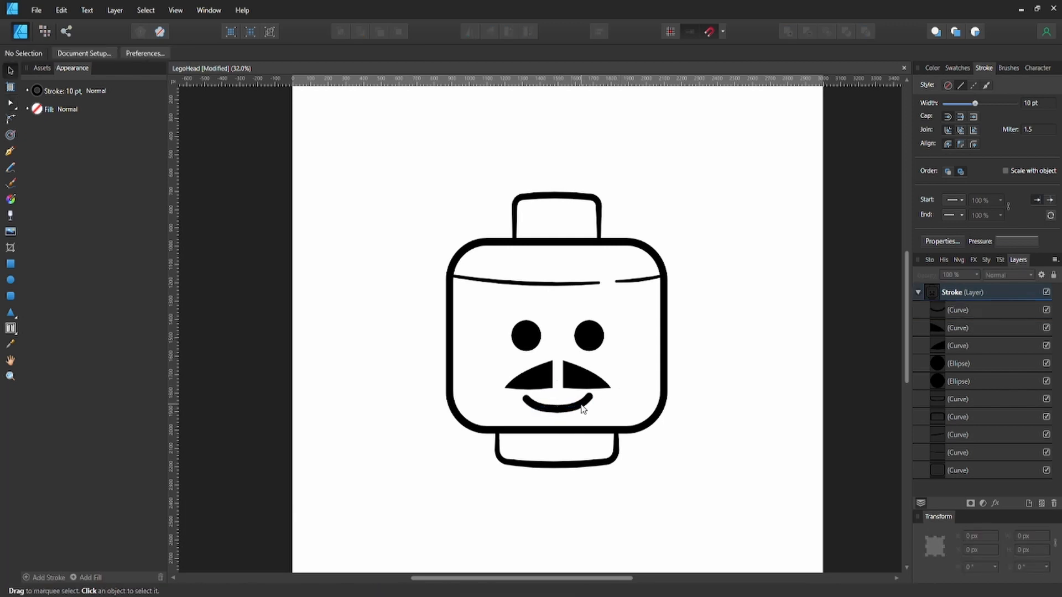
left_click(583, 410)
key("a")
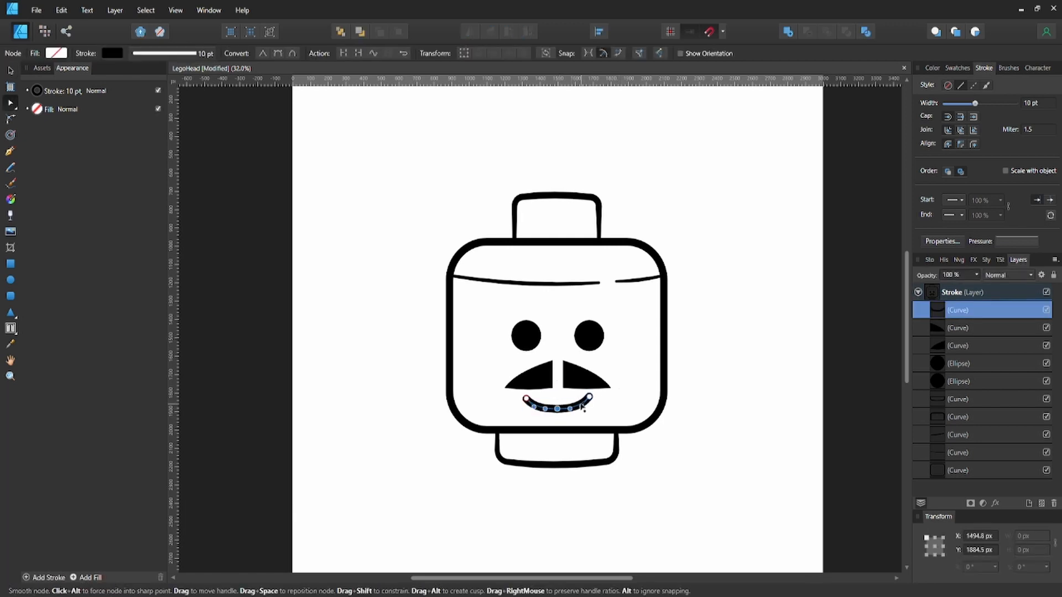
Trim the smile's left end by adding a node further inward and deleting the old end node
scroll(579, 404, "up", 2)
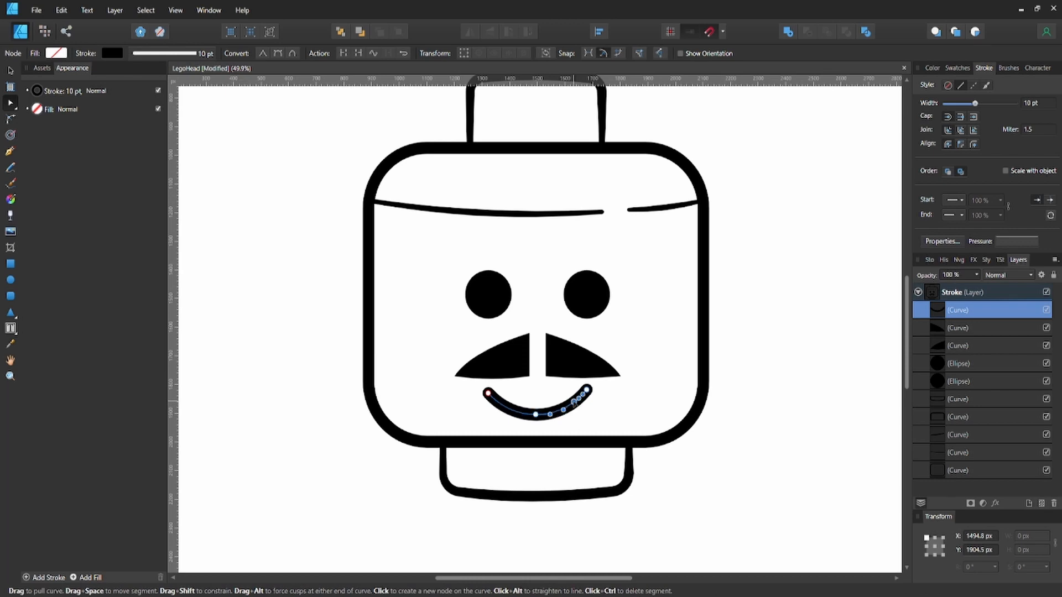
scroll(502, 408, "up", 3)
left_click(472, 395)
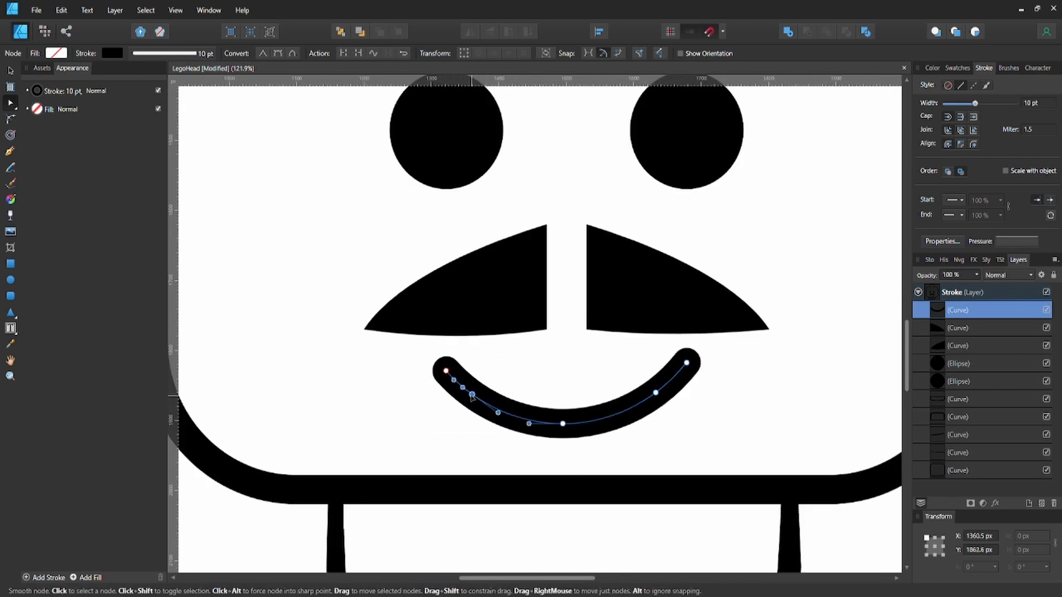
left_click(446, 371)
key("Delete")
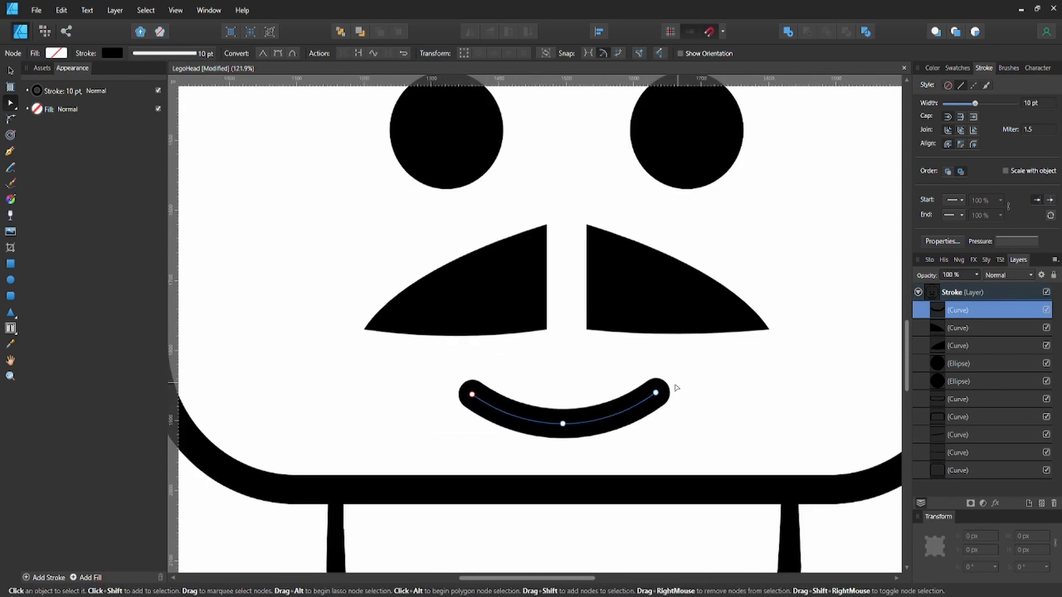
Trim the smile's right end back to the node level with the shortened left end
left_click(667, 384)
left_click(671, 380)
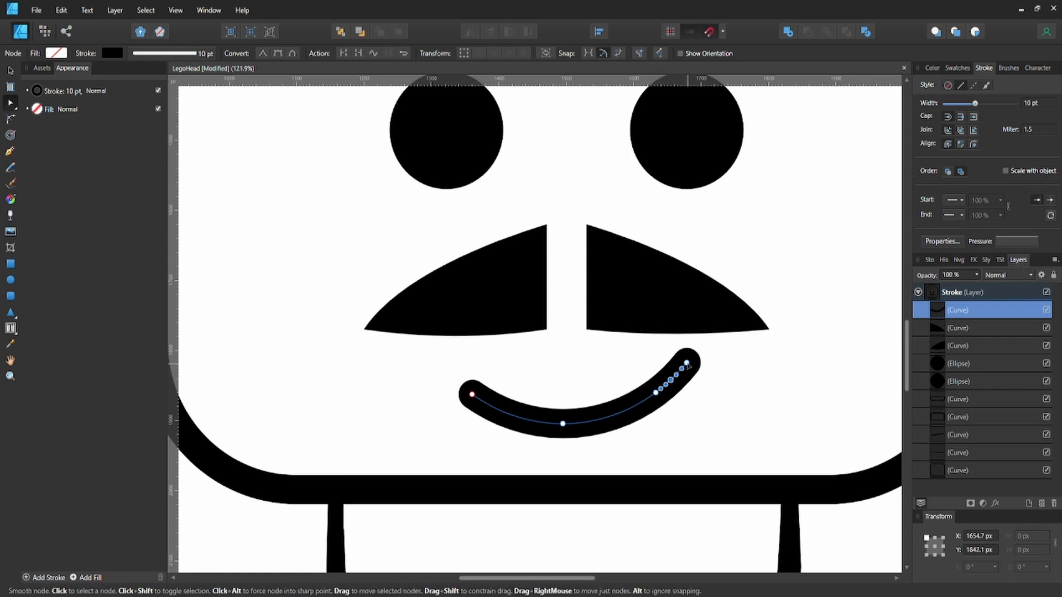
left_click(686, 363)
key("Delete")
left_click(698, 372)
left_click(678, 384)
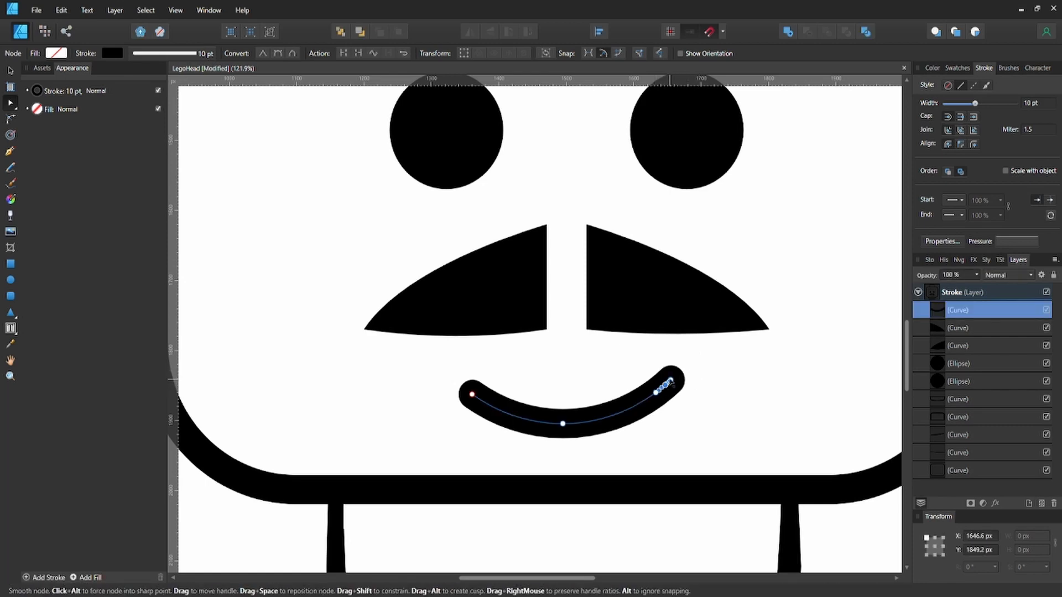
key("Delete")
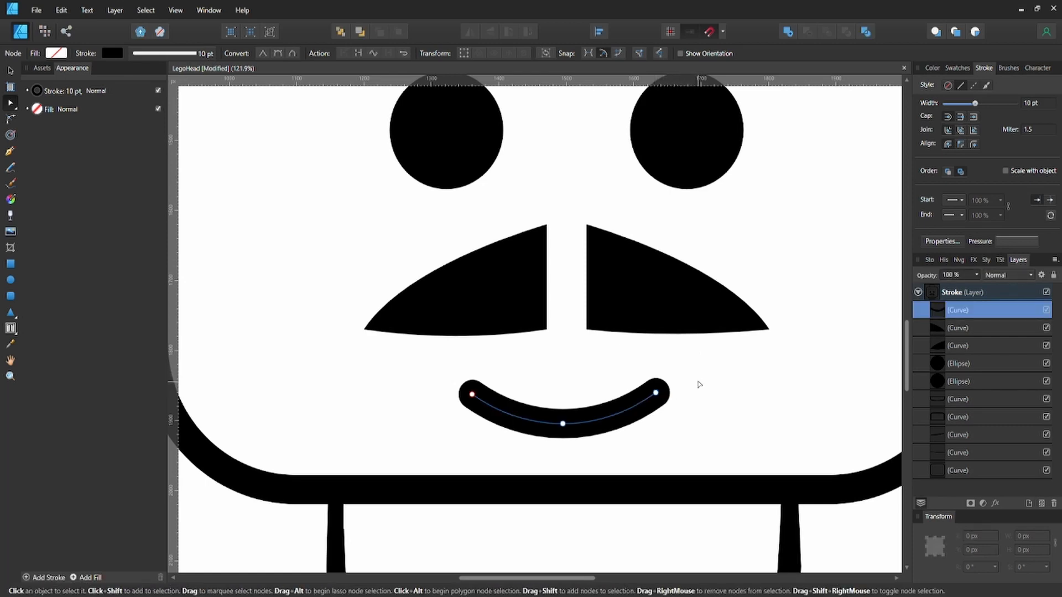
Centre the smile horizontally beneath the moustache and deselect it
left_click(698, 384)
scroll(698, 383, "down", 4)
key("v")
left_click_drag(678, 397, 642, 385)
left_click(659, 300)
left_click(731, 315)
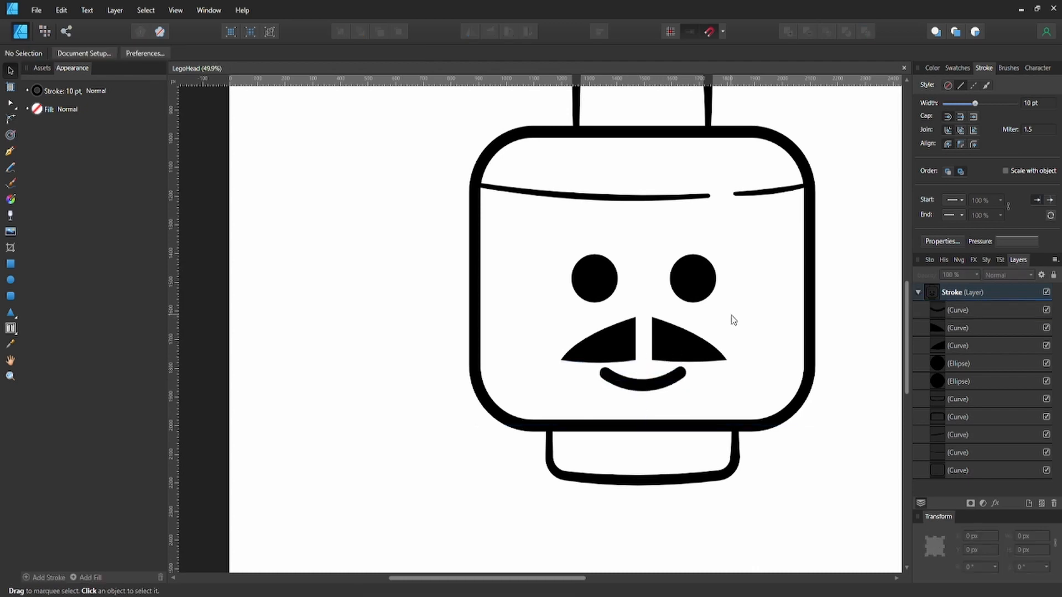
key("ctrl+0")
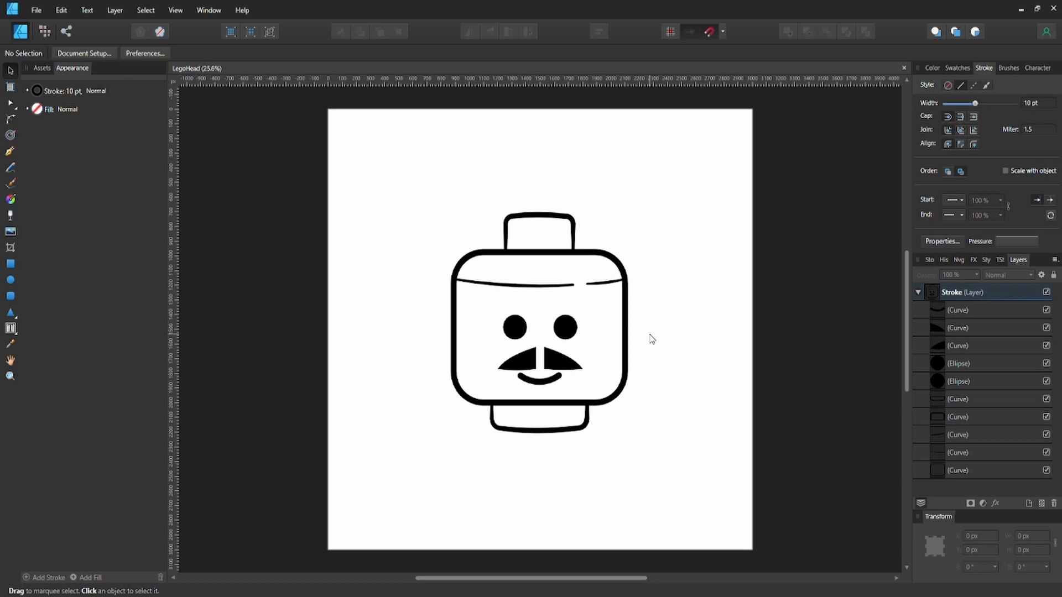
Shorten the neck by raising its bottom nodes 30 px
double_click(565, 431)
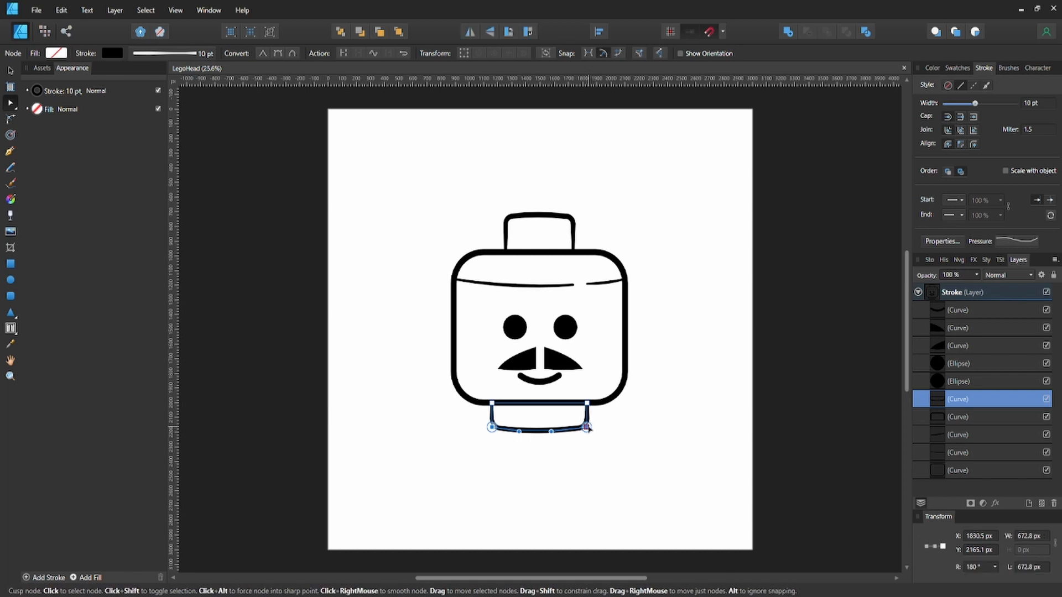
key("shift+Up")
key("shift+Up")
key("shift+Up")
left_click(621, 418)
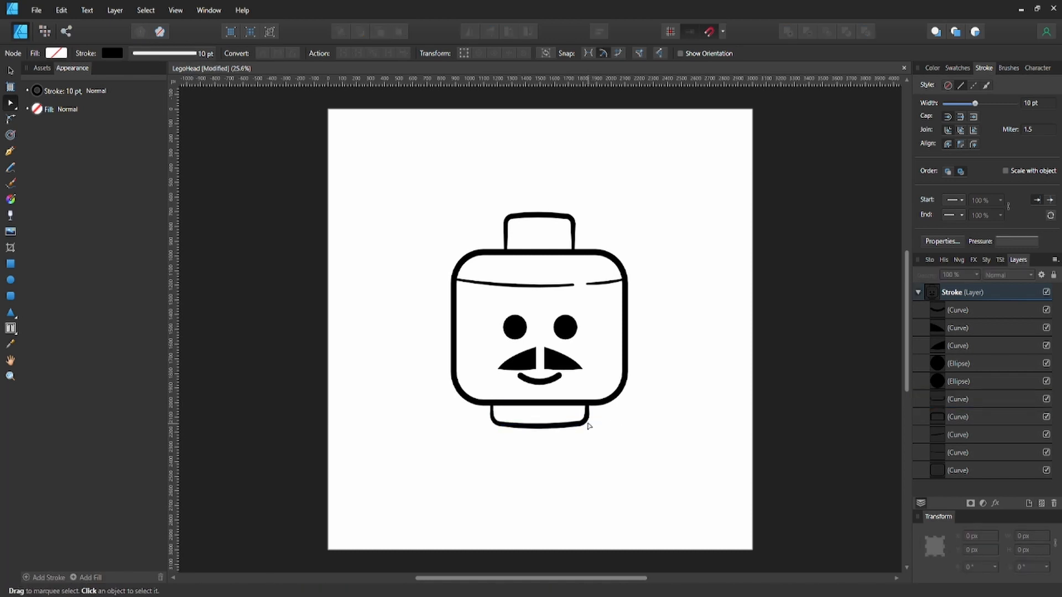
Align the neck and the stud to the horizontal centre of the head outline and save the document
left_click(587, 425)
left_click(603, 408, "shift")
key("v")
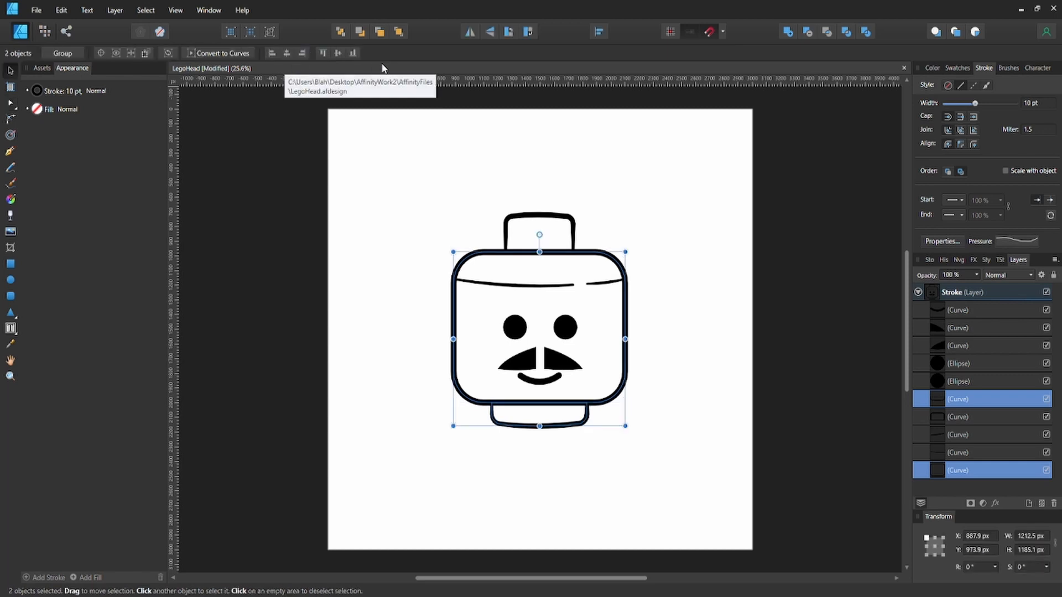
left_click(546, 214)
left_click(603, 253, "shift")
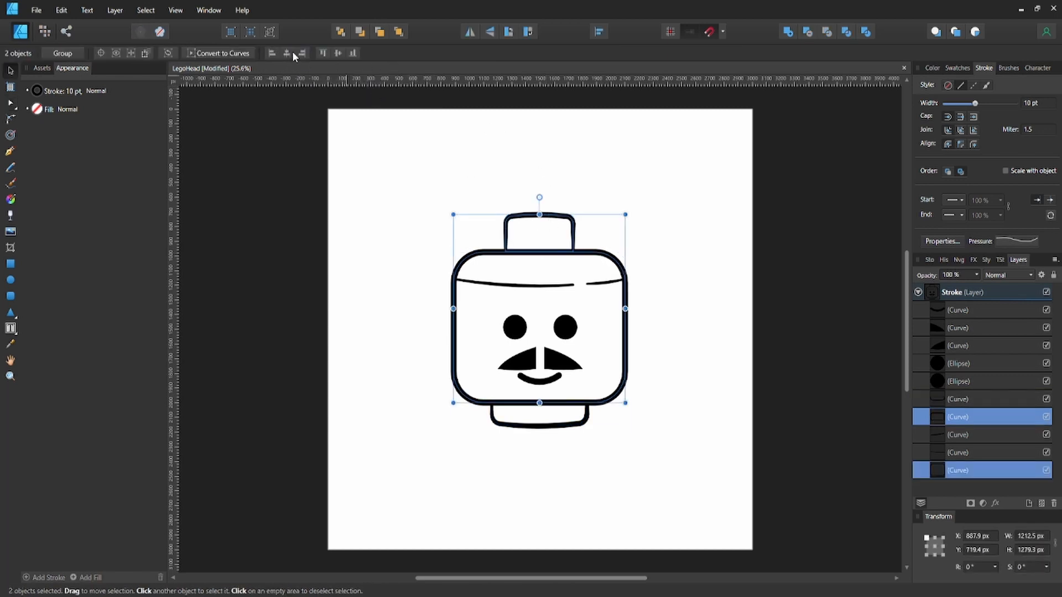
left_click(288, 52)
left_click(350, 180)
key("ctrl+s")
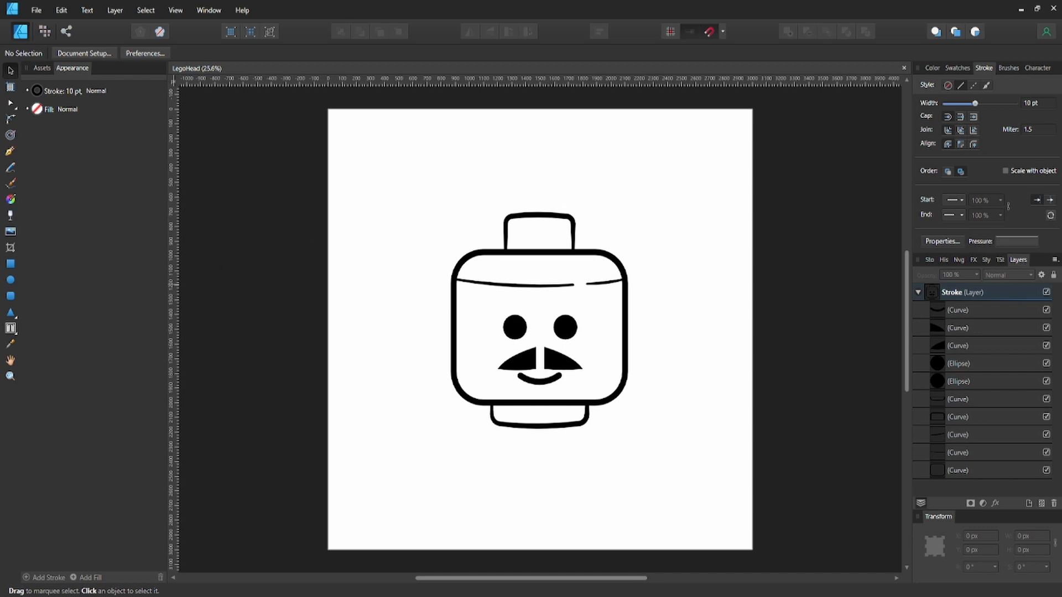
Move the neck shape about 50 px straight down from the head
left_click(530, 428)
key("a")
key("v")
left_click_drag(530, 425, 531, 430)
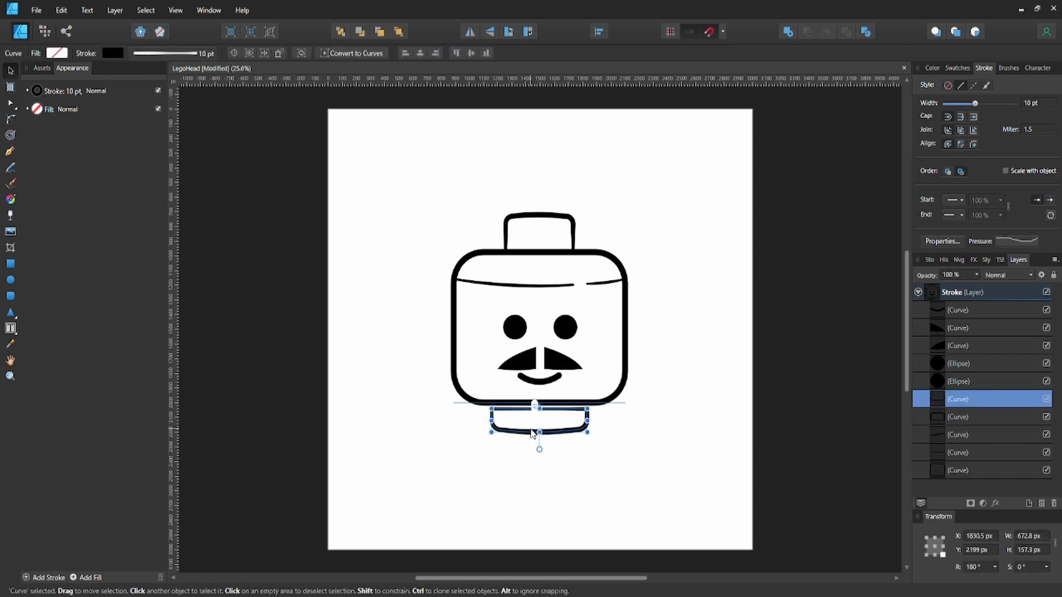
Lower the two bottom corner nodes of the head outline by 50 px to meet the neck, and save the document
left_click(623, 397)
key("a")
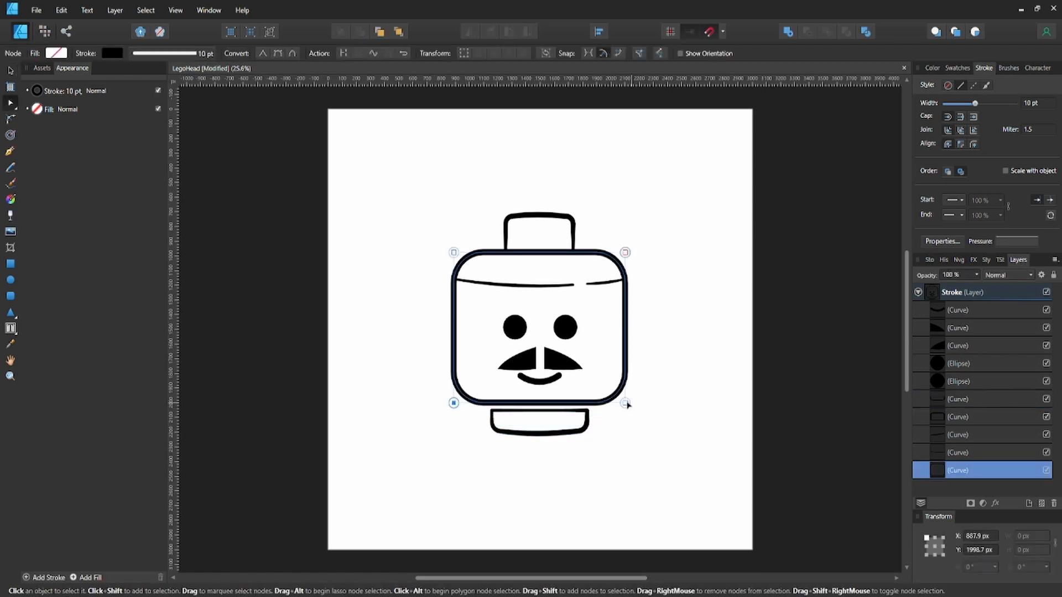
left_click(625, 403, "shift")
key("shift+Down")
key("shift+Down")
key("shift+Down")
key("shift+Down")
key("shift+Down")
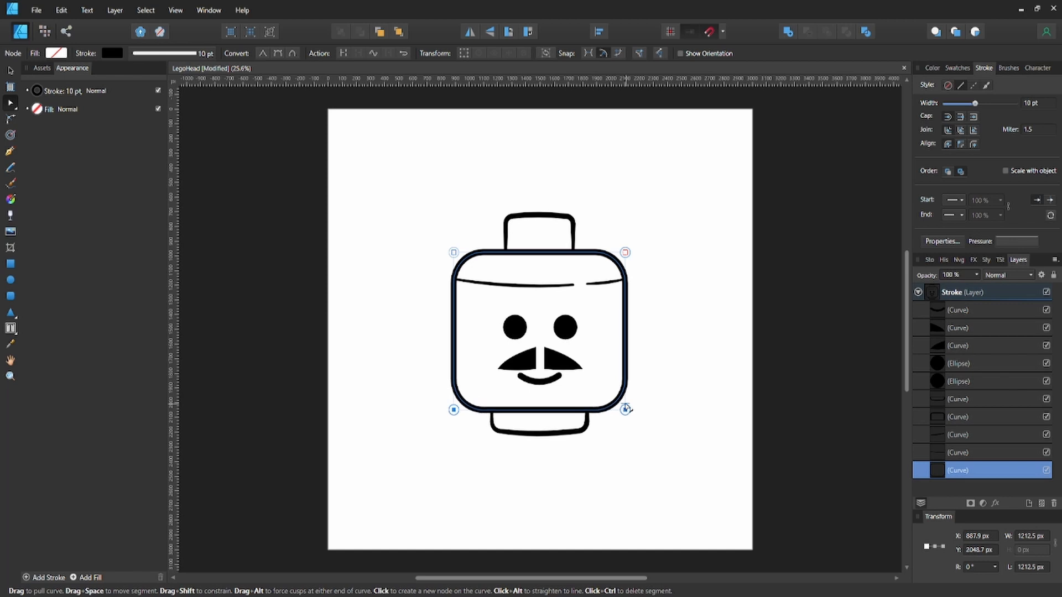
left_click(640, 414)
key("v")
key("ctrl+s")
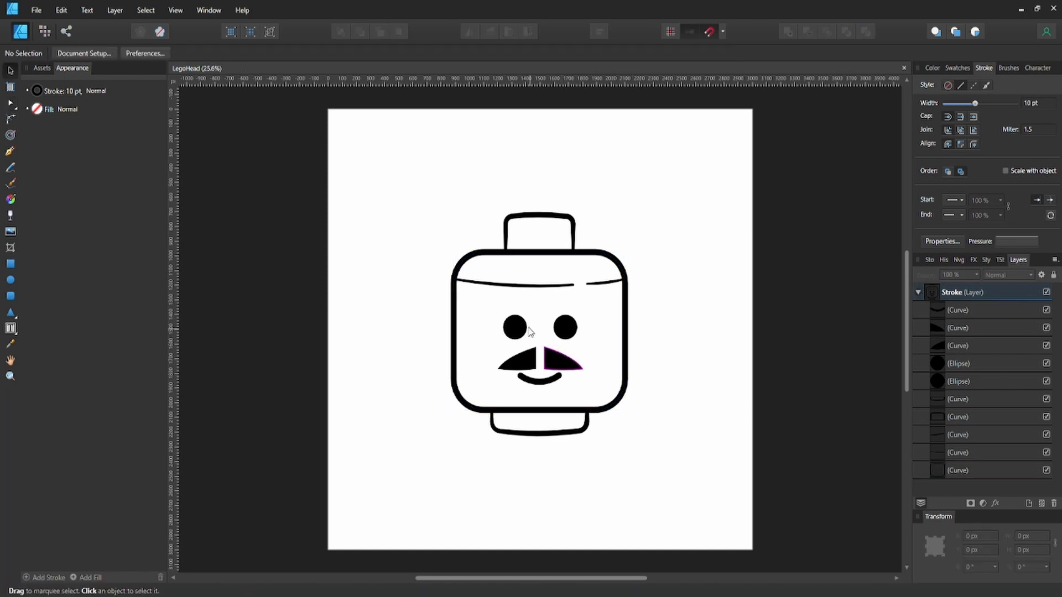
Scale the eyes, moustache and smile down together slightly around their shared centre, and save the document
left_click_drag(525, 330, 575, 374)
left_click(600, 370)
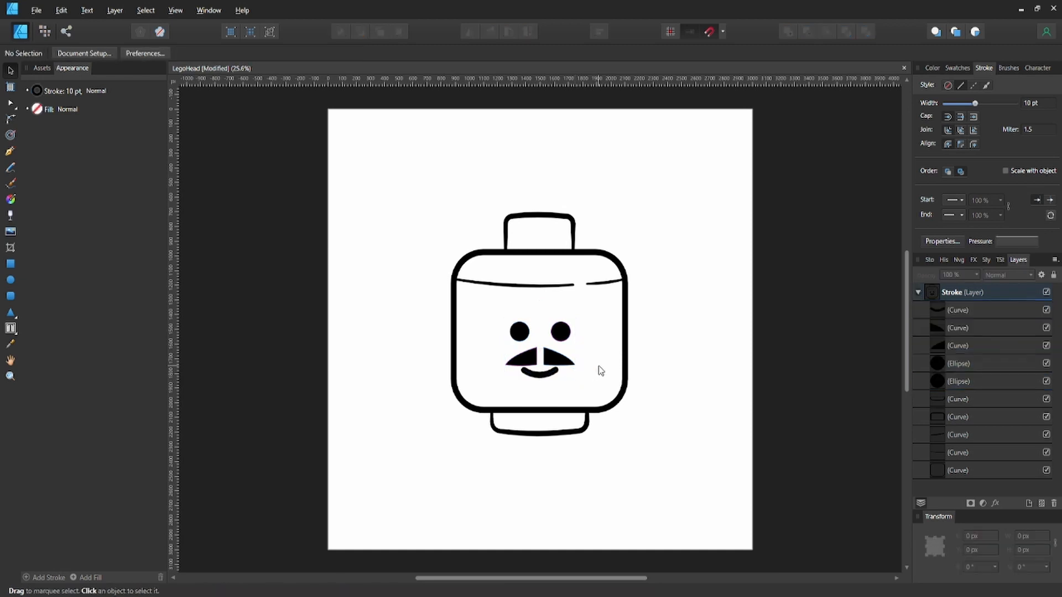
key("ctrl+s")
Group the two eyes and centre the group horizontally on the head outline
left_click(561, 331)
left_click(525, 336, "shift")
key("ctrl+g")
left_click(624, 337, "shift")
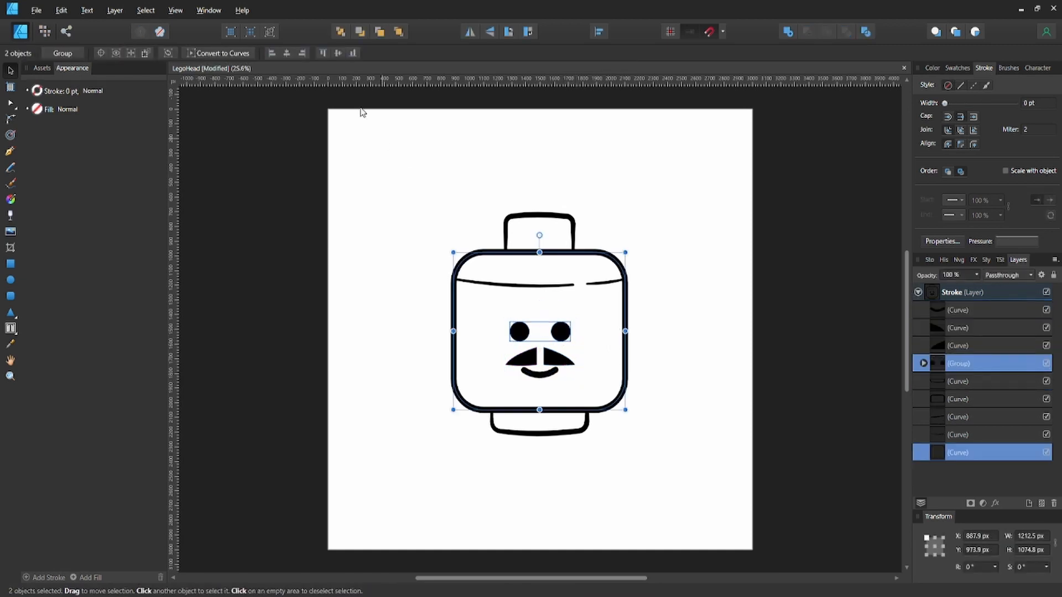
Group the two moustache halves and centre the group horizontally on the head outline
left_click(556, 356)
left_click(528, 360, "shift")
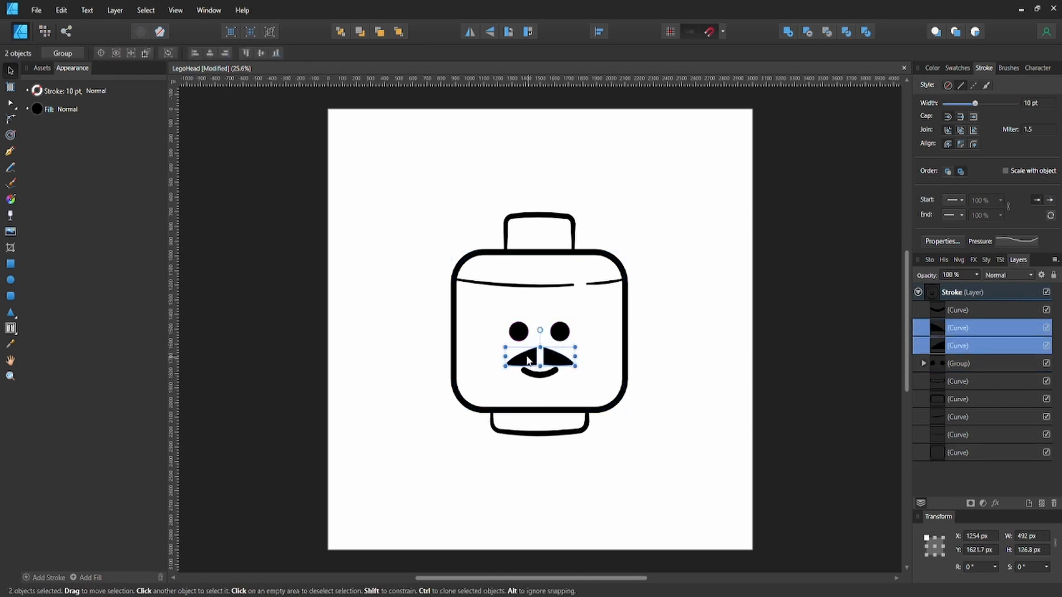
key("ctrl+g")
left_click(453, 317, "shift")
left_click(542, 376, "shift")
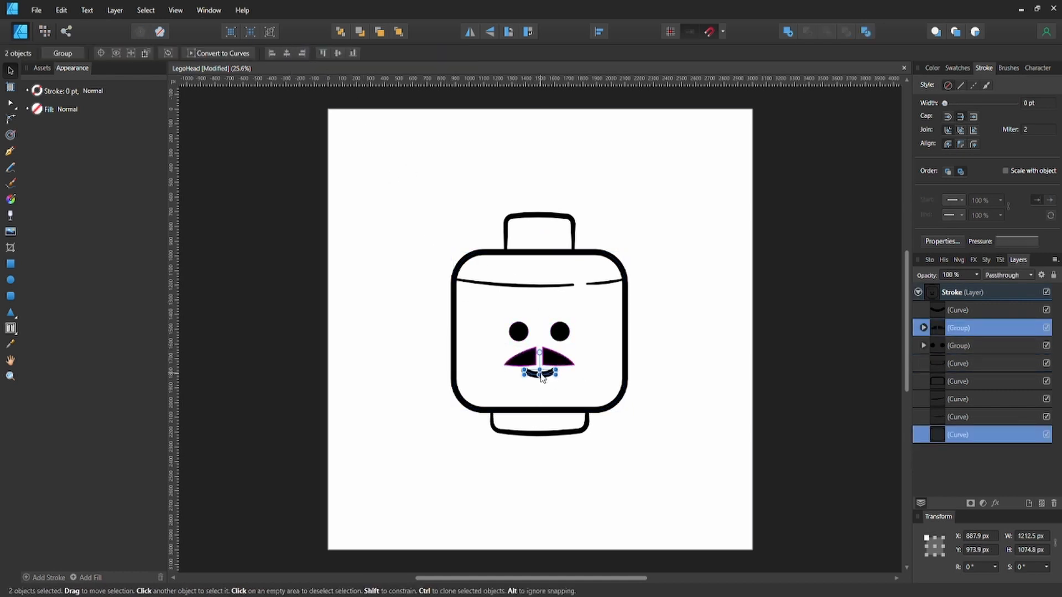
Centre the smile horizontally on the head outline and save the document
left_click(542, 376)
left_click(453, 343, "shift")
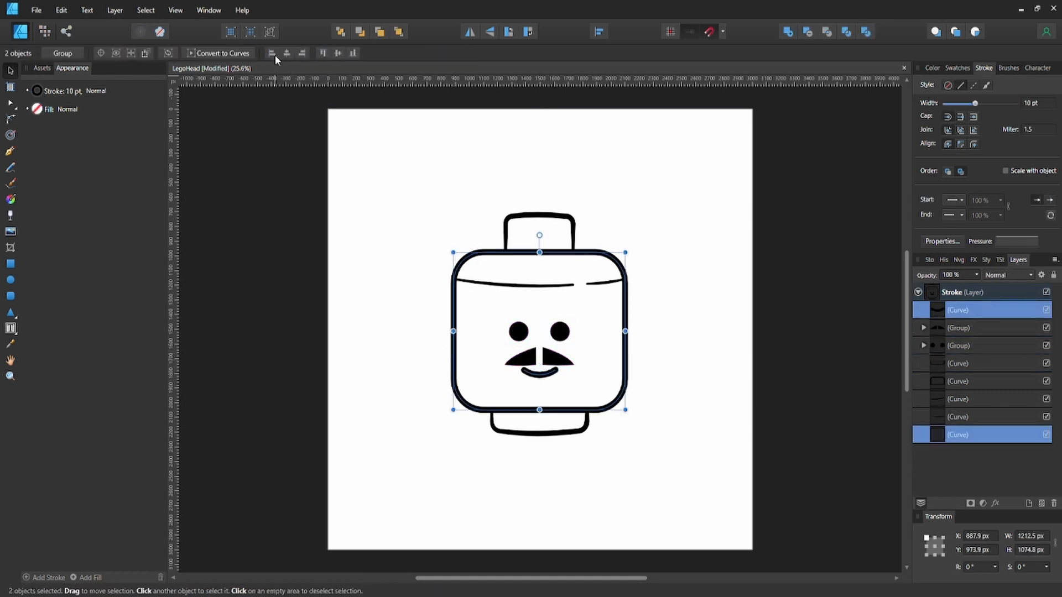
left_click(716, 365)
key("ctrl+s")
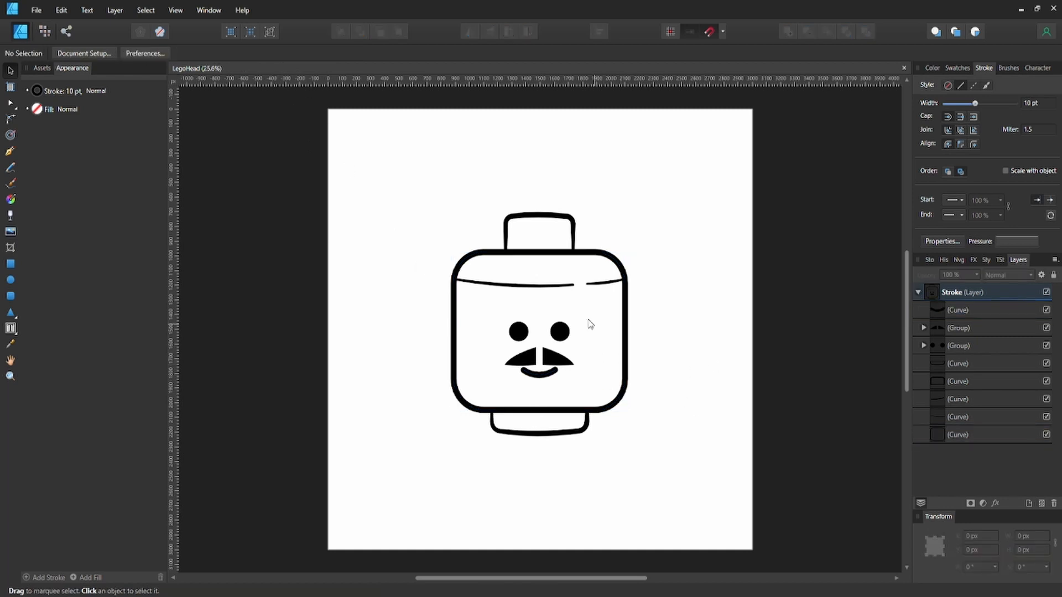
Ungroup the eyes, shift each one slightly outward to widen the gap between them, and save the document
left_click(561, 332)
key("ctrl+shift+g")
left_click(560, 332)
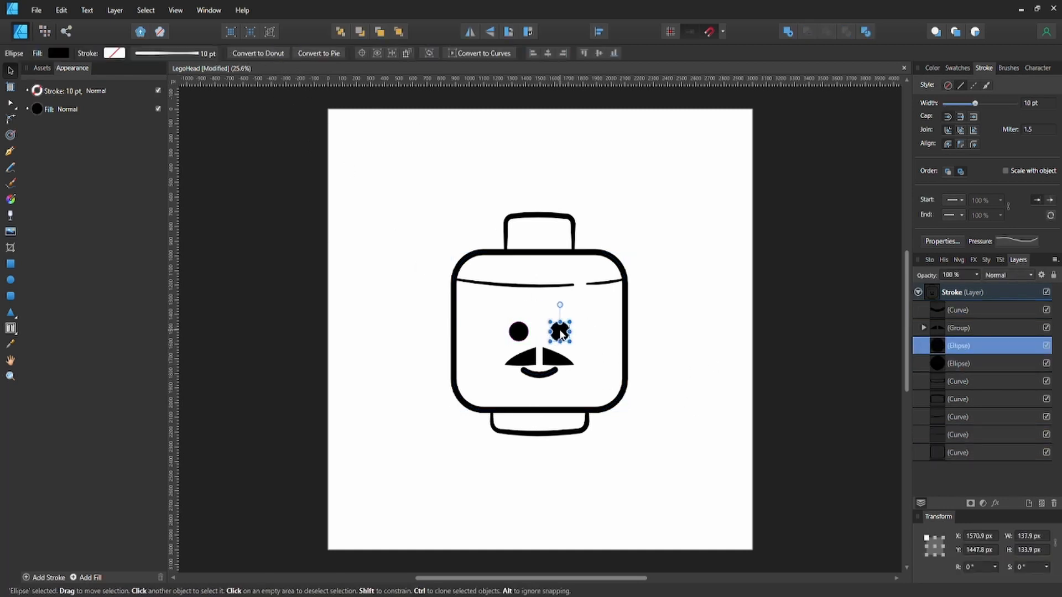
left_click_drag(560, 332, 519, 341)
left_click(522, 341)
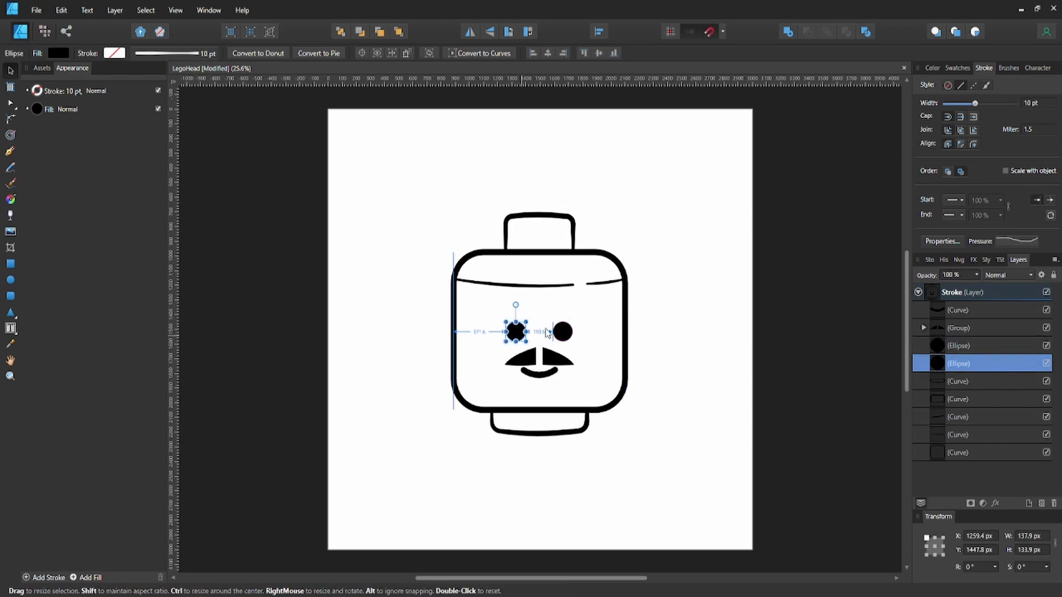
left_click(680, 316)
key("ctrl+s")
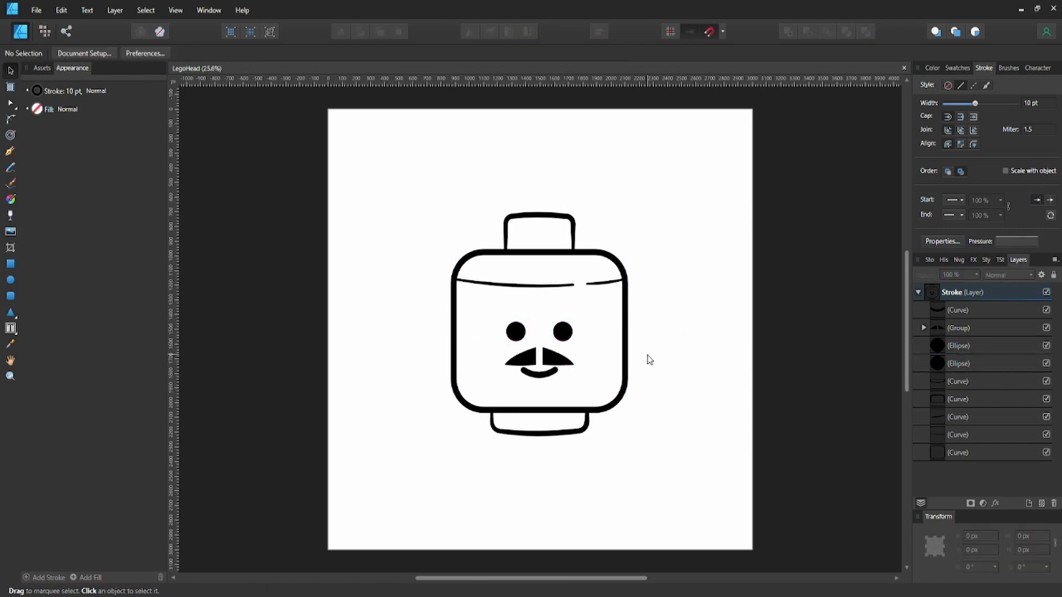
Duplicate the Stroke layer and rename the lower copy cOLOR
left_click(918, 293)
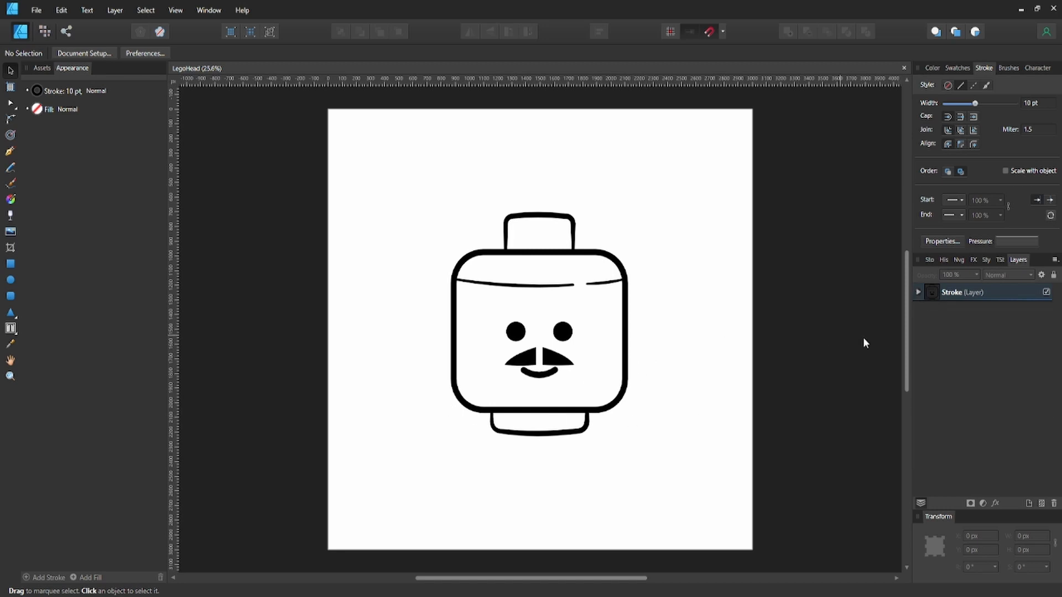
left_click(963, 298)
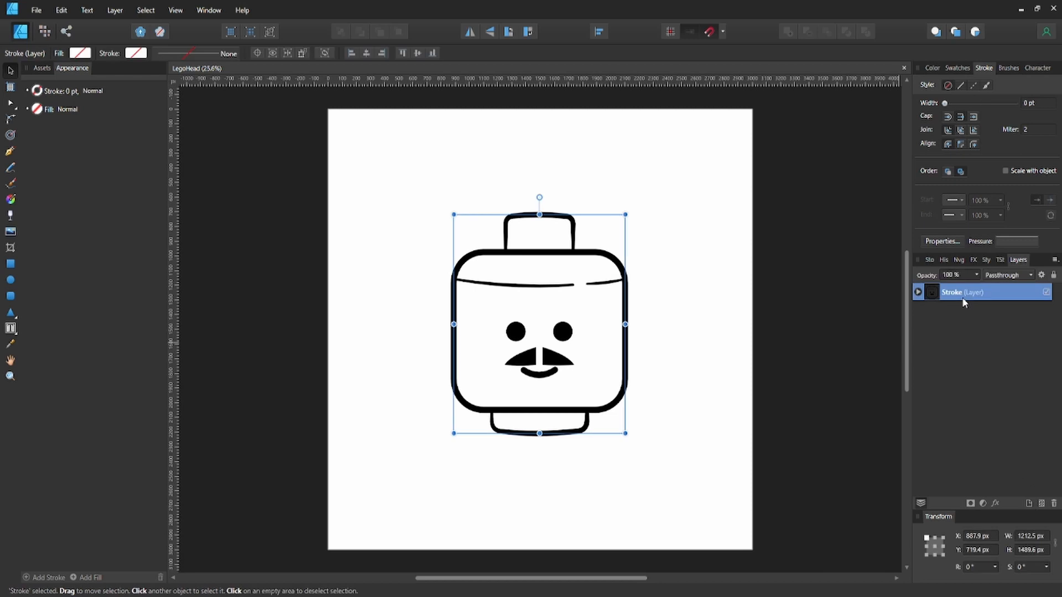
key("ctrl+j")
double_click(959, 309)
type("cOLOR")
key("Return")
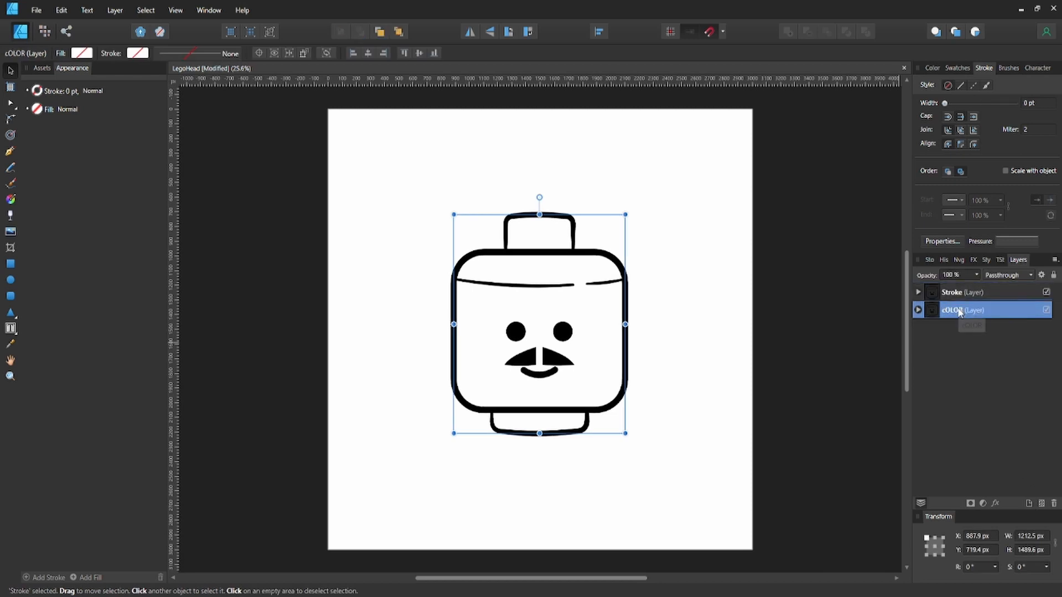
Lock the Stroke layer and expand the contents of the cOLOR layer
left_click(957, 296)
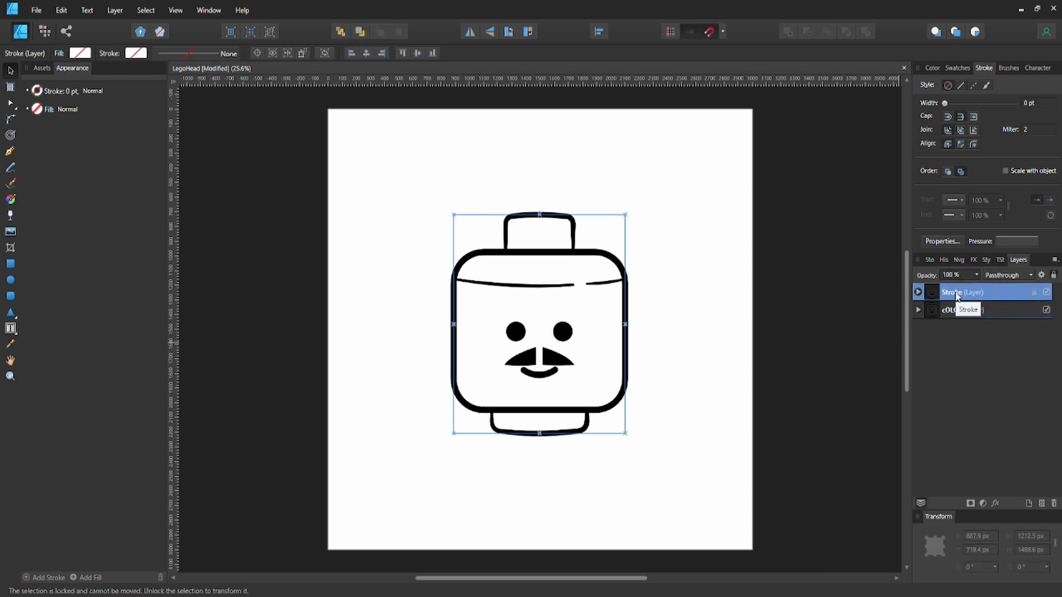
left_click(929, 310)
left_click(919, 310)
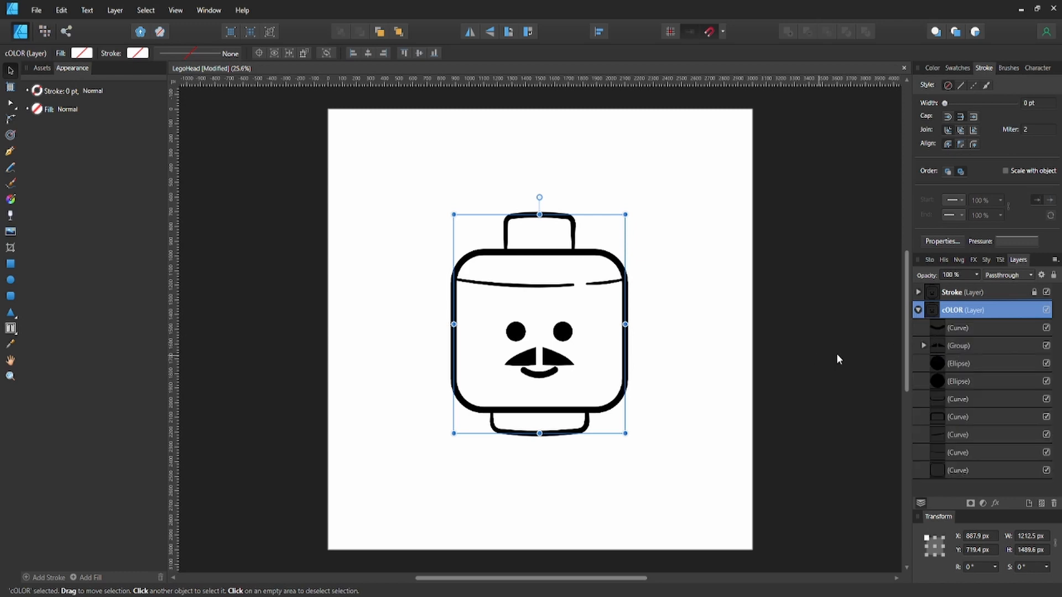
Delete the smile, moustache group, both eyes and the two broken-line curves from the cOLOR layer
left_click(950, 331)
left_click(947, 381, "shift")
key("Delete")
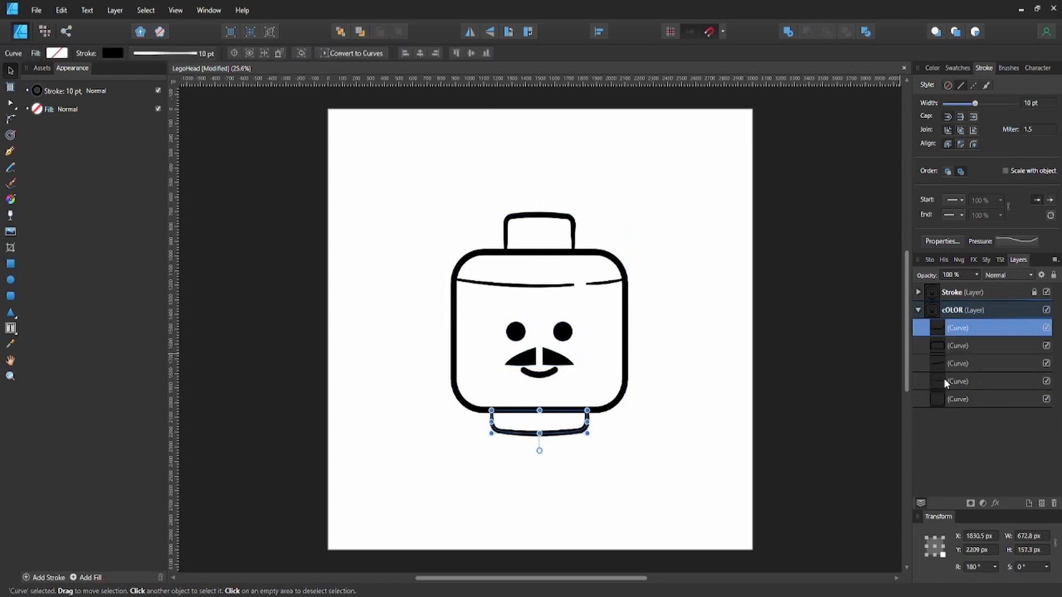
left_click(952, 364)
key("Delete")
key("Delete")
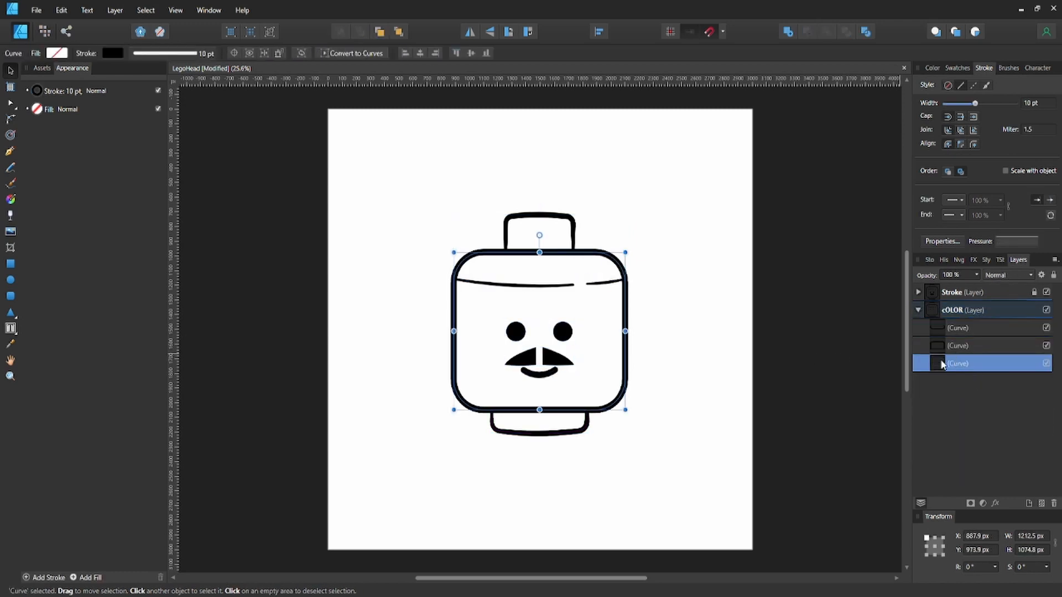
Remove the stroke from the cOLOR layer's head shape and fill it with process yellow from the PANTONE+ CMYK Coated palette
left_click(113, 54)
left_click(193, 76)
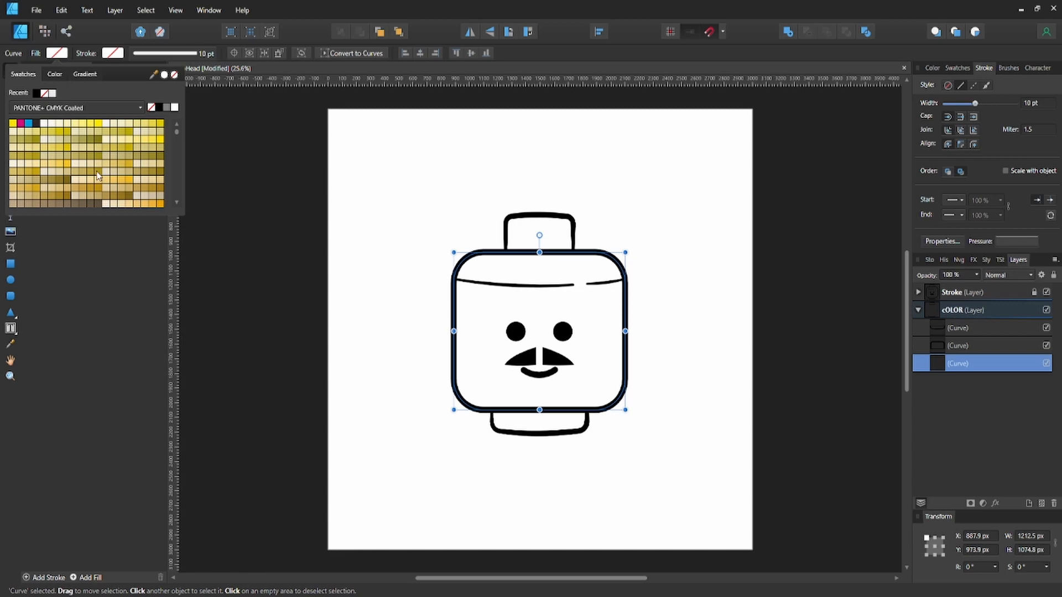
left_click(13, 123)
Warm the head's yellow fill using CMYK sliders, setting magenta to 18 with yellow at 100
left_click(55, 73)
left_click(53, 93)
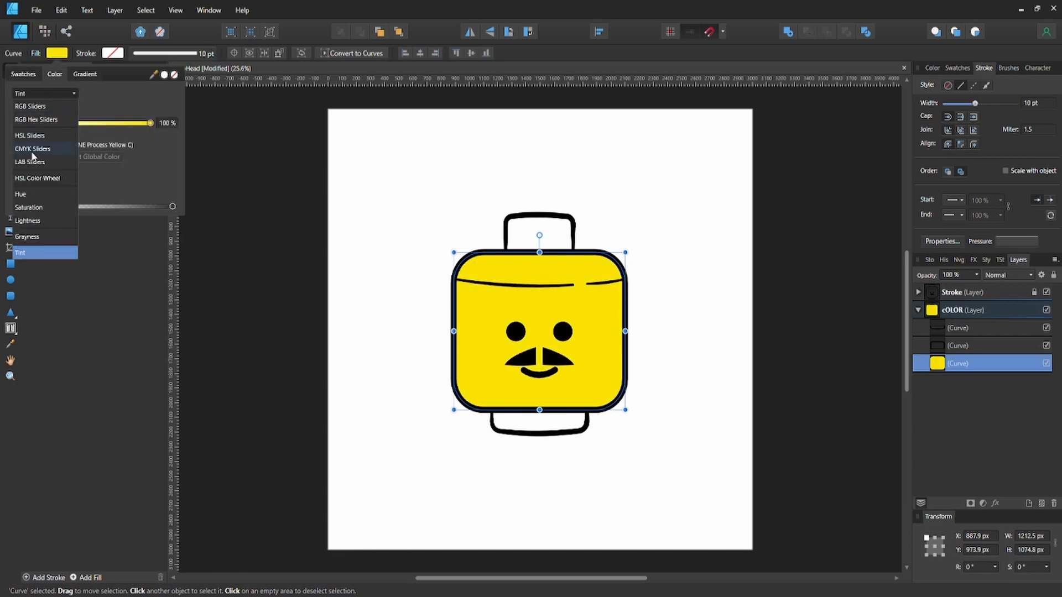
left_click(33, 191)
left_click(168, 125)
type("8")
key("Return")
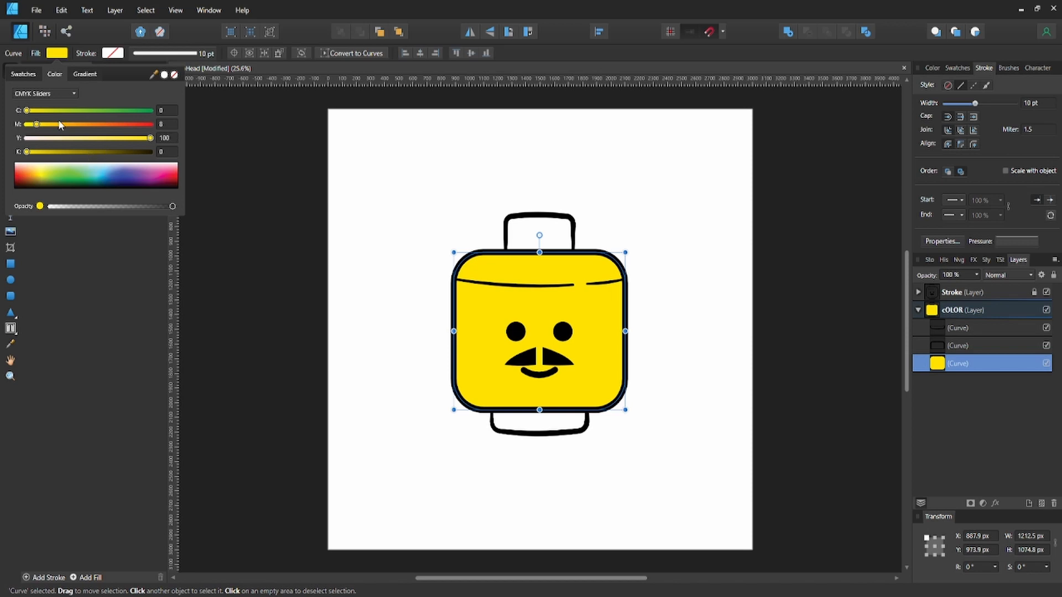
left_click_drag(65, 125, 50, 126)
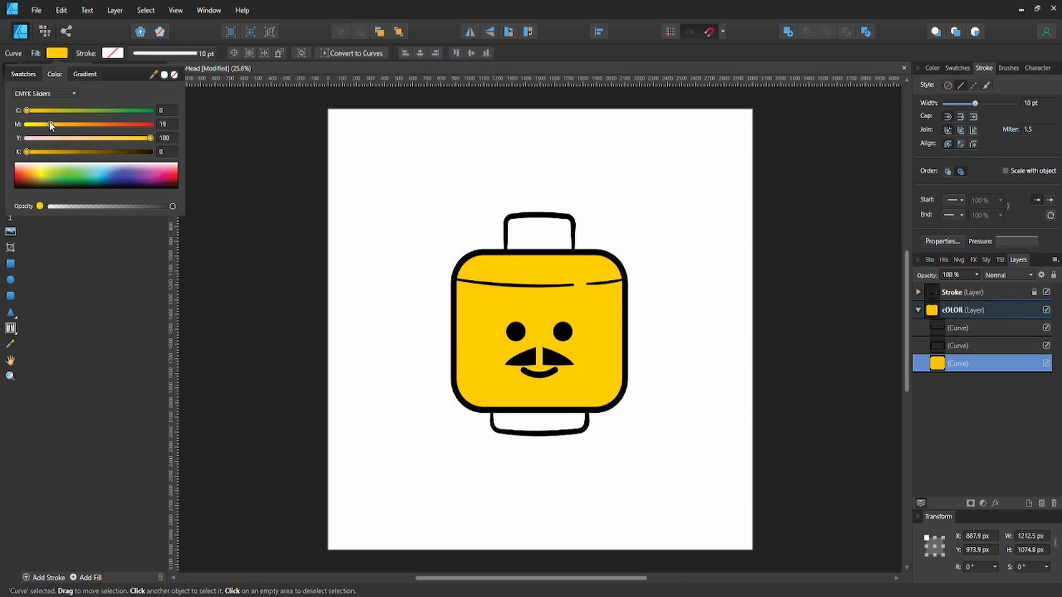
left_click(161, 126)
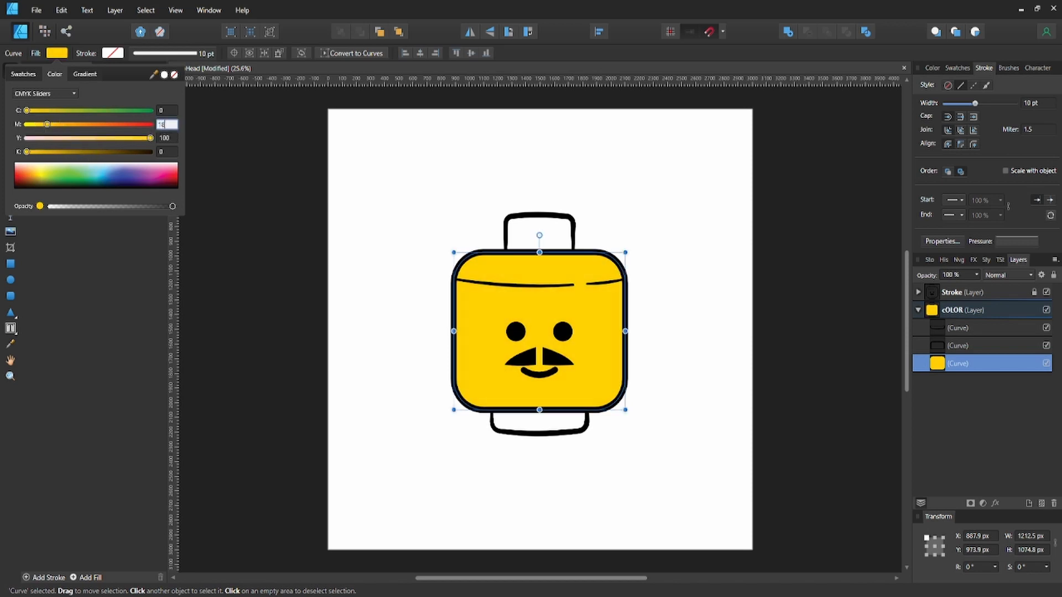
type("18")
key("Return")
Remove the stroke from the cOLOR layer's stud and neck, fill both with the head's yellow, and save the document
left_click(957, 345)
left_click(957, 328, "shift")
left_click(39, 91)
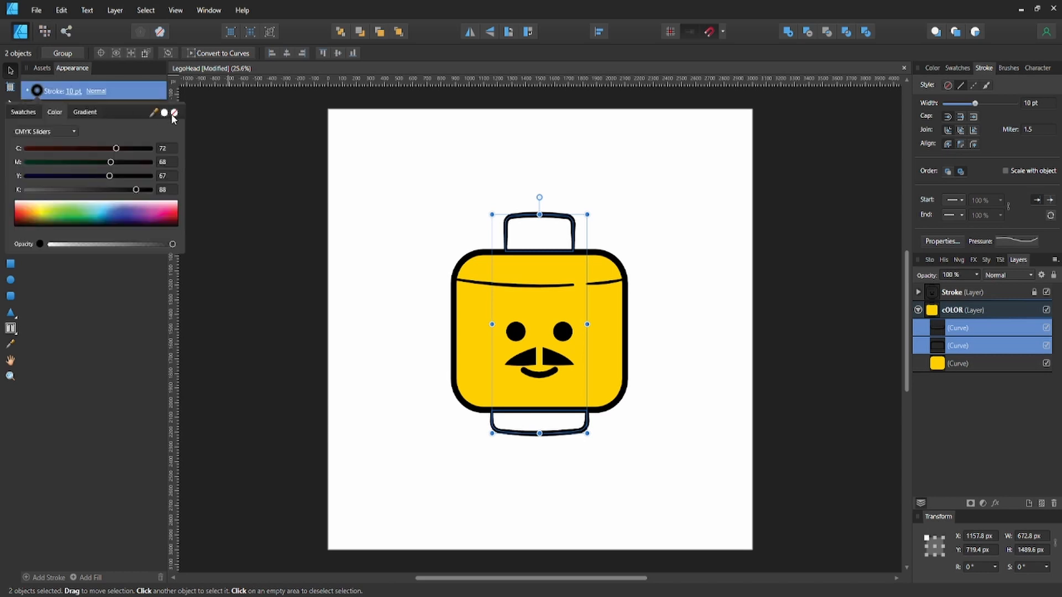
left_click(37, 109)
left_click(38, 149)
left_click(645, 253)
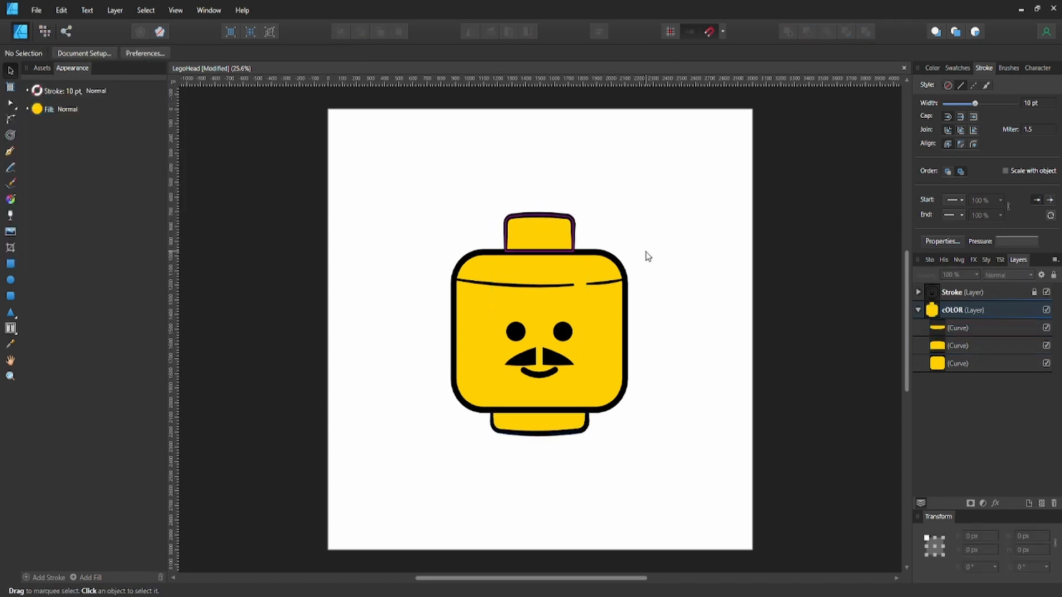
key("ctrl+s")
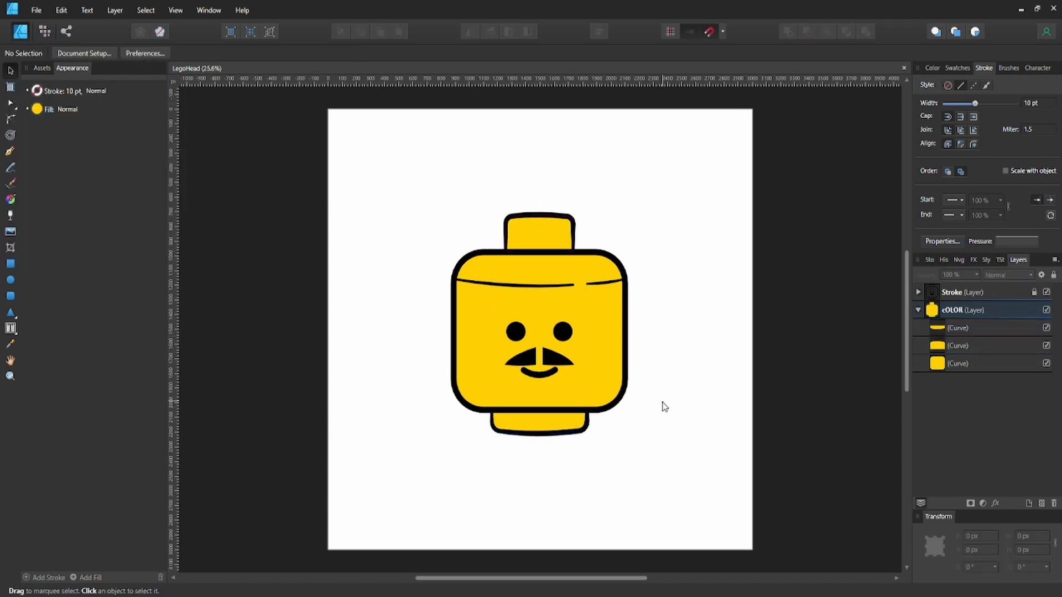
Add a new layer named Shadows between the Stroke and cOLOR layers
left_click(918, 310)
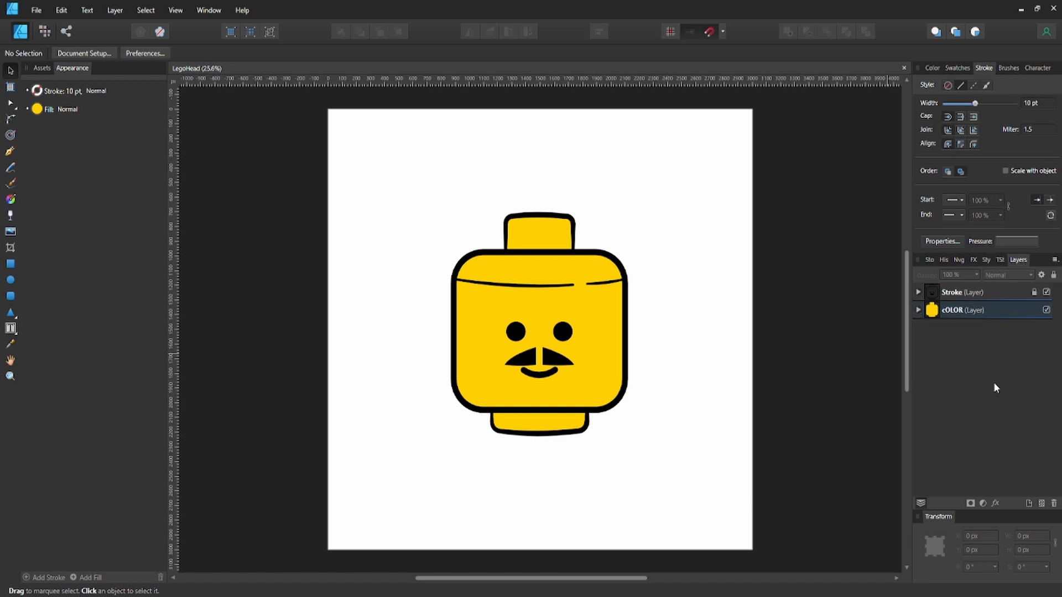
left_click(1029, 503)
left_click(693, 275)
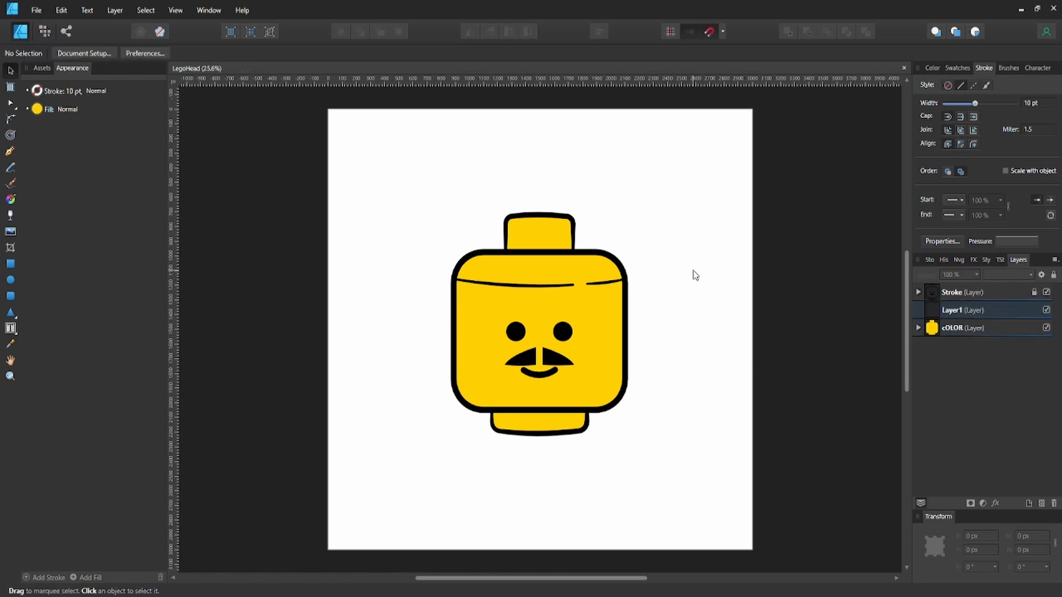
double_click(954, 312)
type("Shadows")
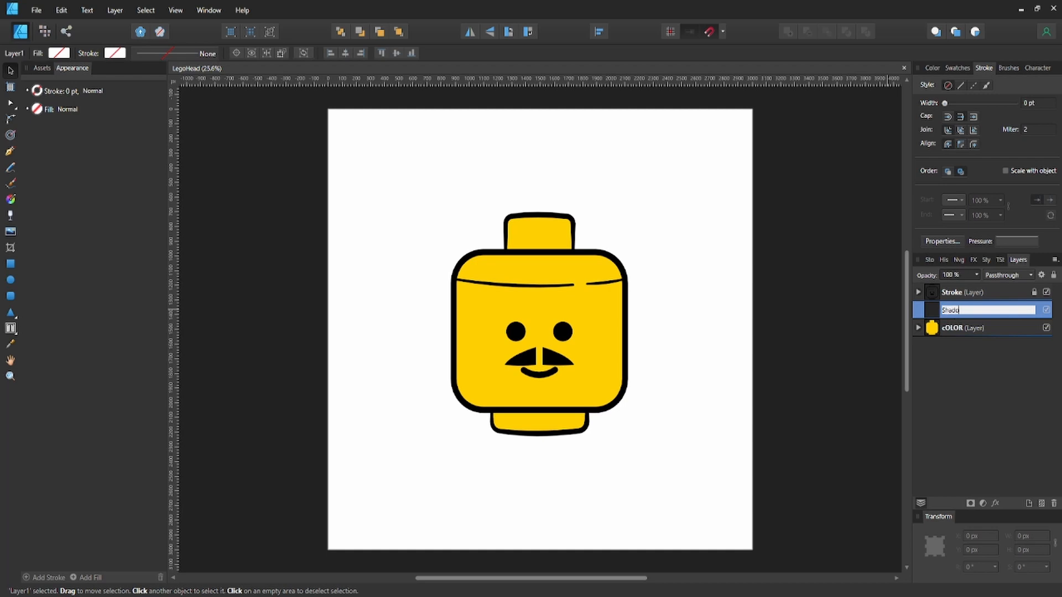
key("Return")
Draw a closed four-point band across the upper part of the neck on the Shadows layer with the Pen tool
key("p")
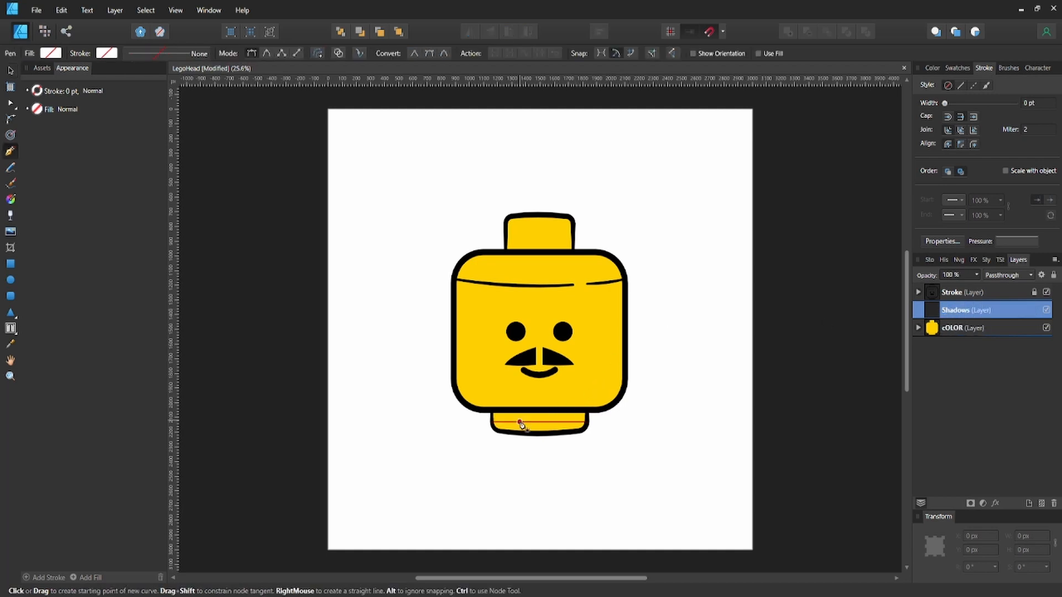
scroll(517, 426, "up", 3)
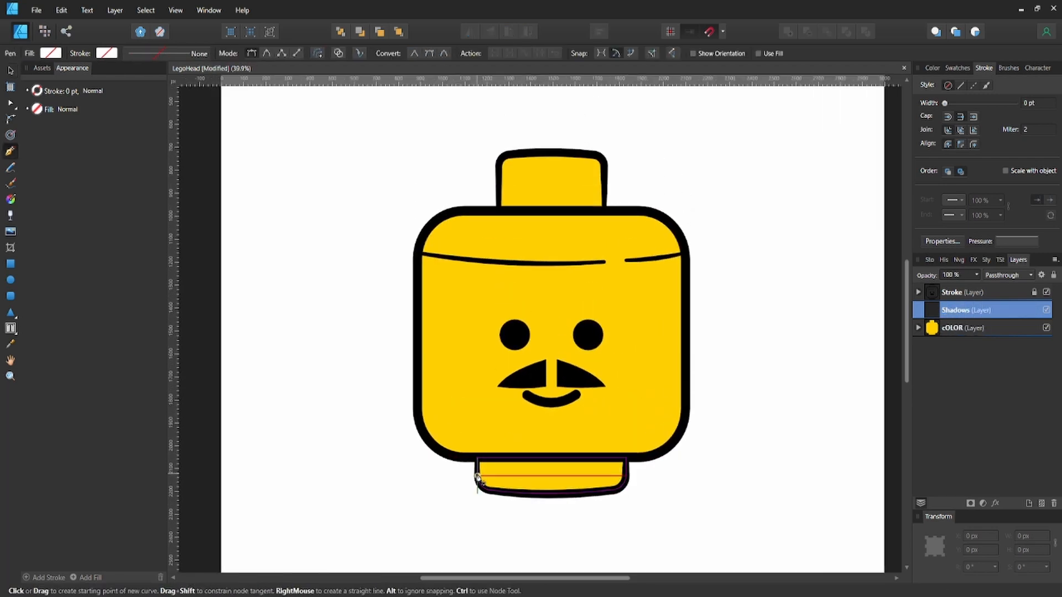
left_click(476, 476)
left_click(625, 476)
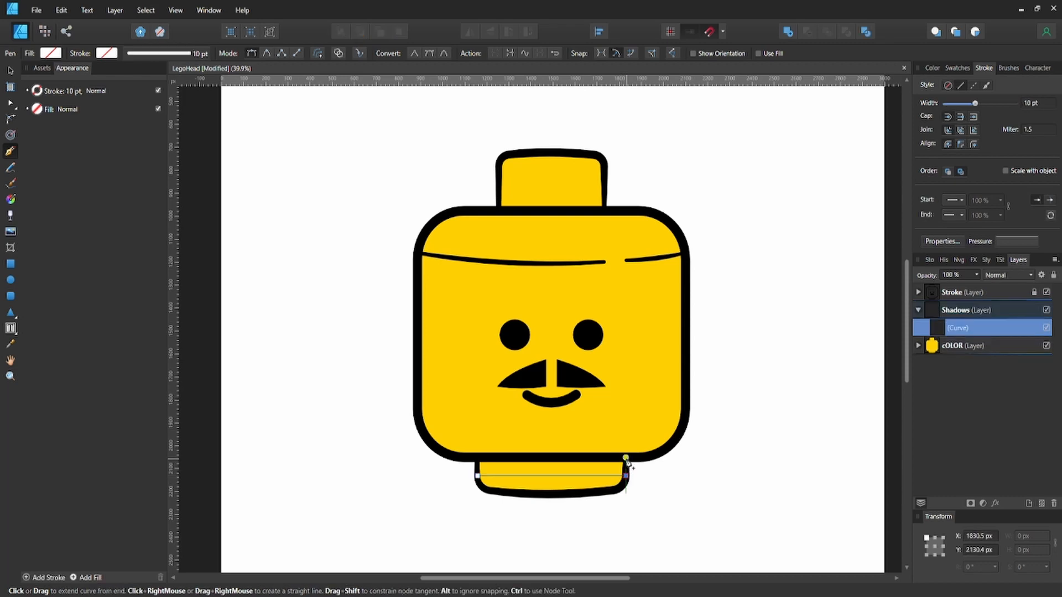
left_click(626, 458)
left_click(477, 457)
left_click(477, 475)
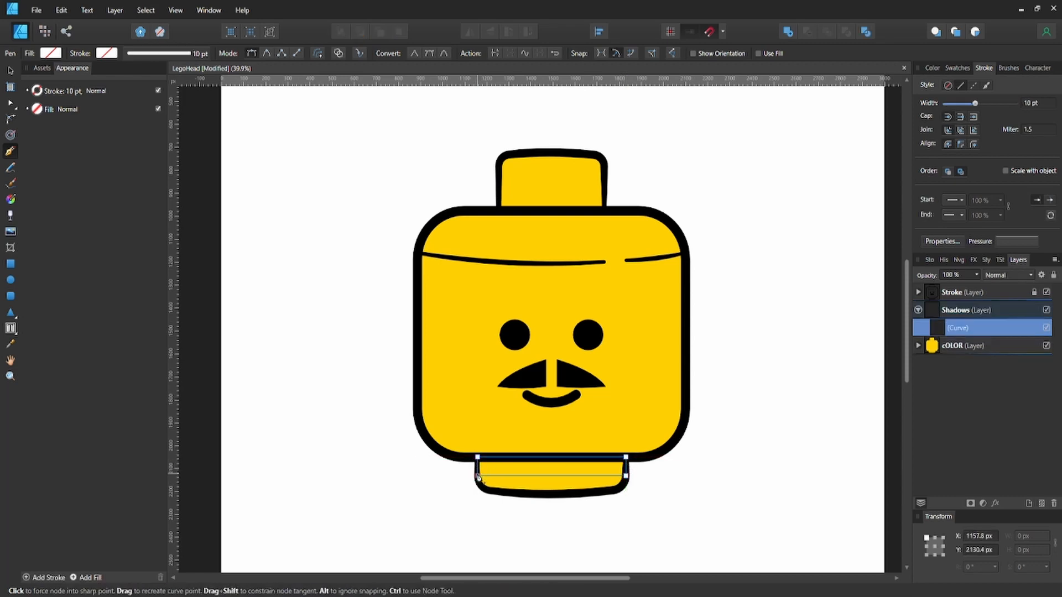
Lower the neck band's lower-right node, raise its lower-left node slightly, and bow its lower edge upward
key("a")
left_click(626, 476)
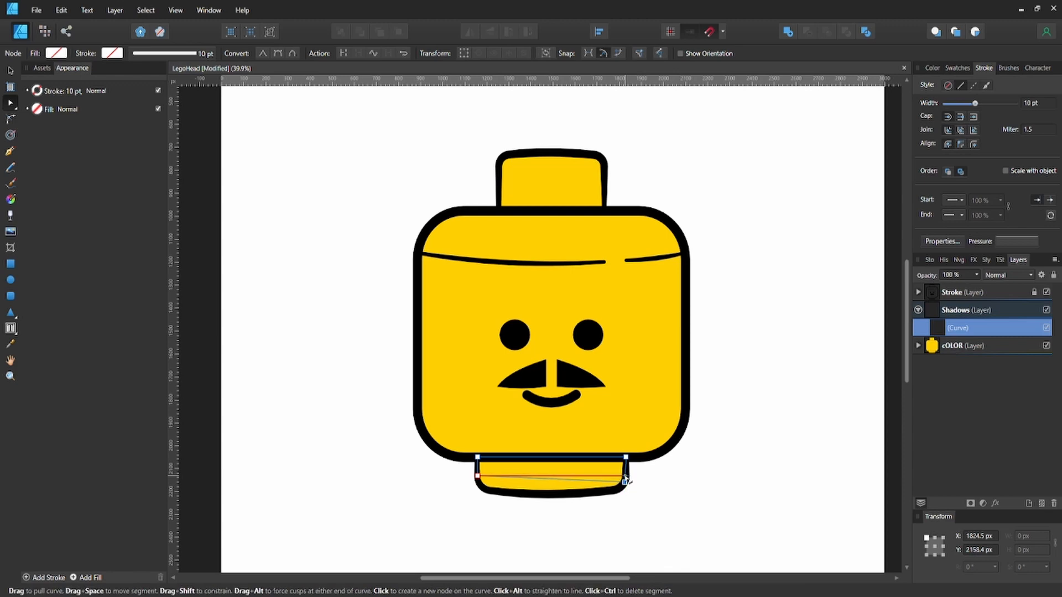
left_click(478, 475)
left_click_drag(551, 479, 552, 467)
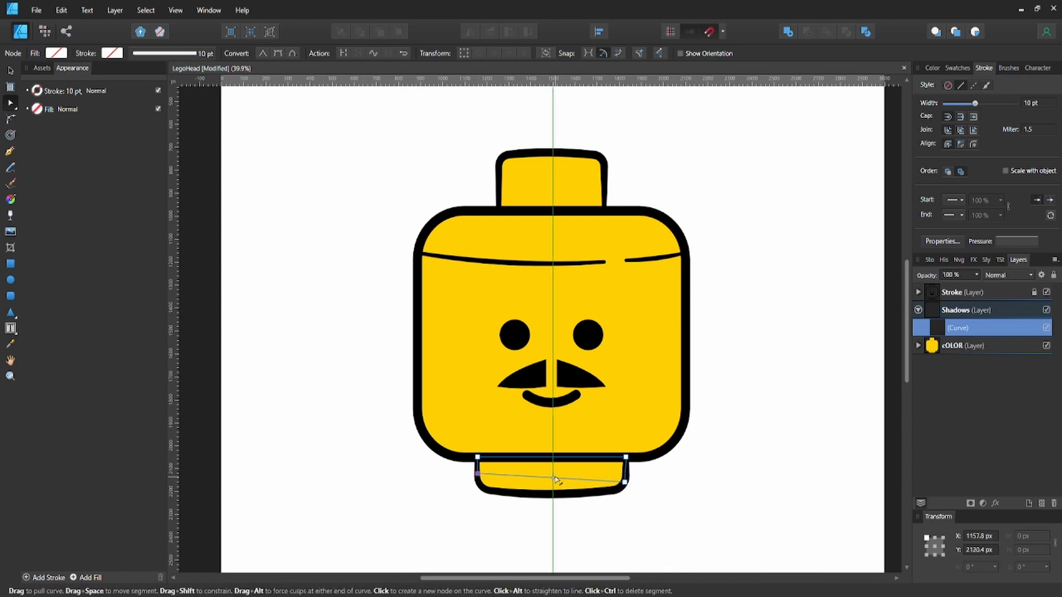
Fill the neck shadow with the head's yellow at 90 black and reduce the fill's opacity to roughly half
left_click(56, 53)
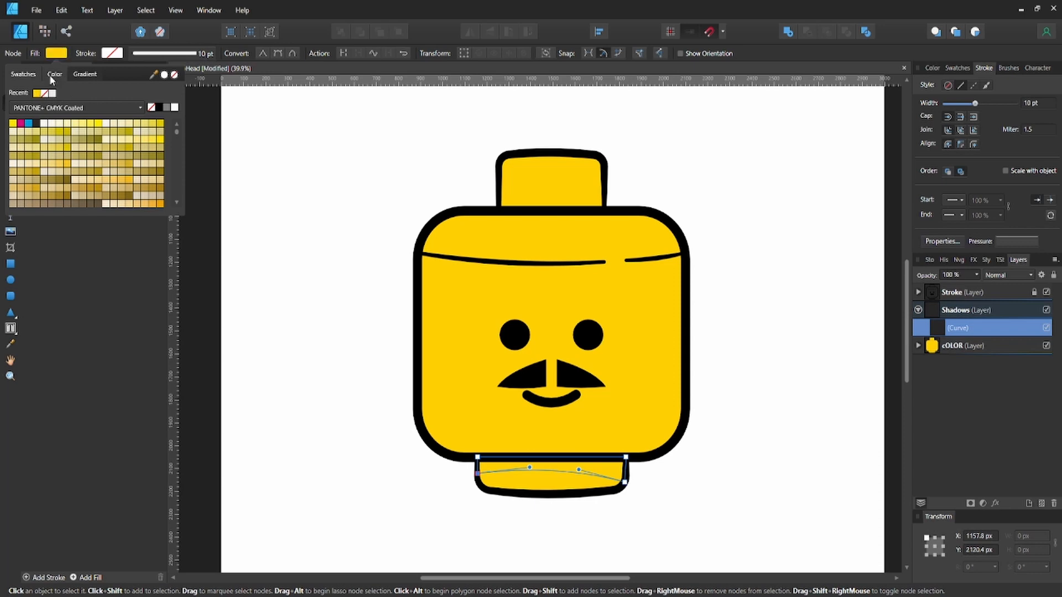
left_click(50, 74)
left_click(163, 152)
type("90")
key("Return")
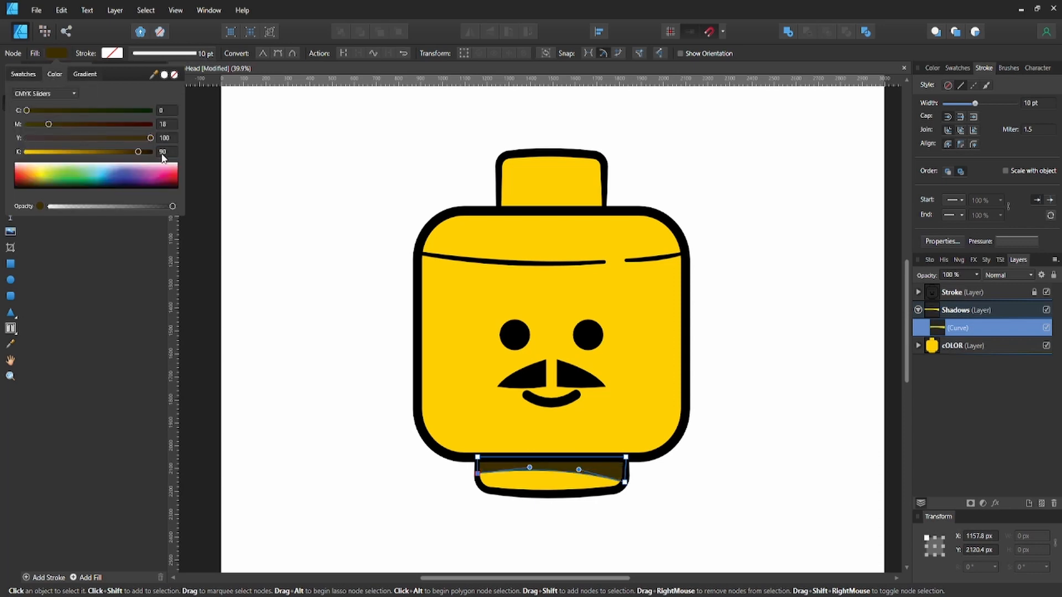
left_click_drag(107, 208, 101, 207)
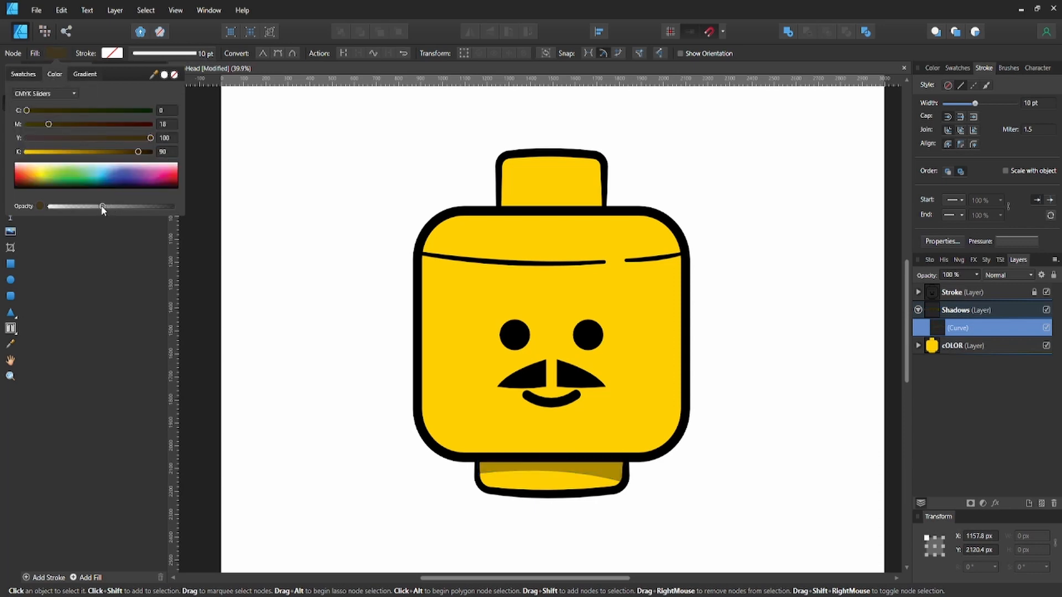
Recolour the neck shadow's fill to a dark red with CMYK values 28, 100, 93 and 85
left_click(174, 169)
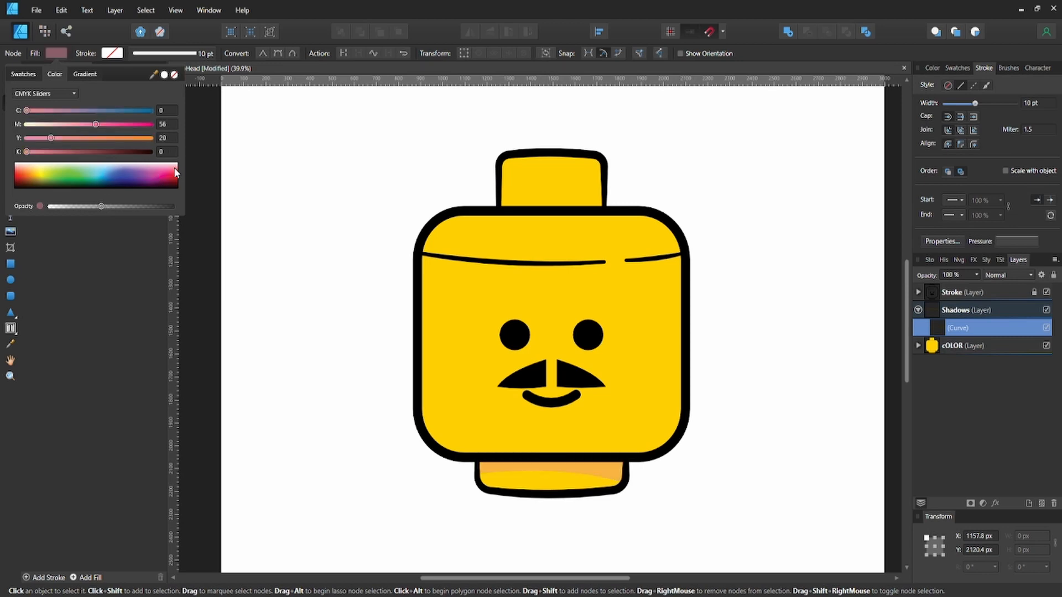
left_click_drag(172, 175, 174, 180)
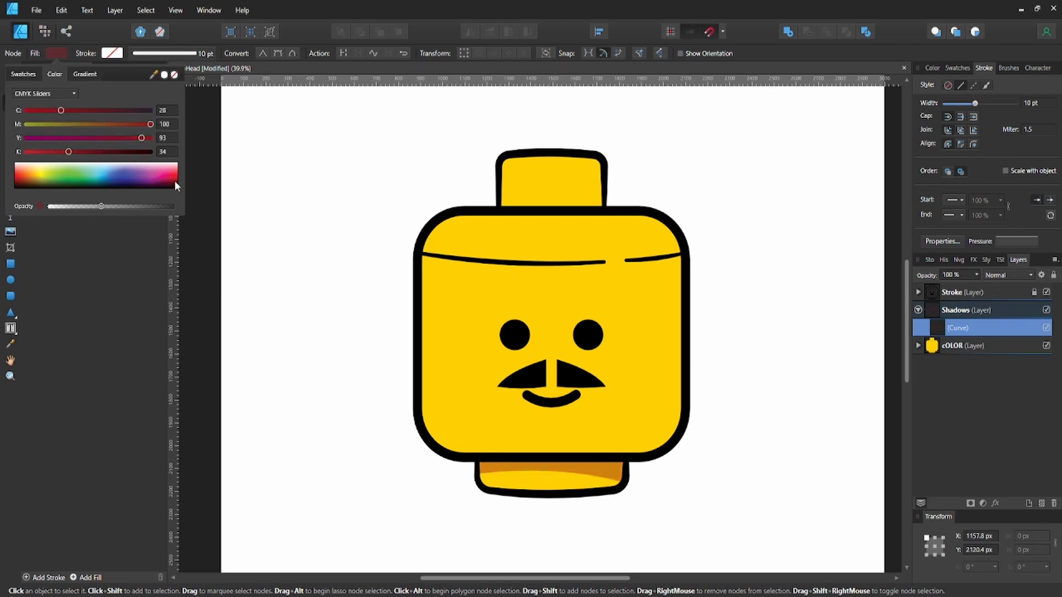
left_click(173, 152)
type("85")
key("Return")
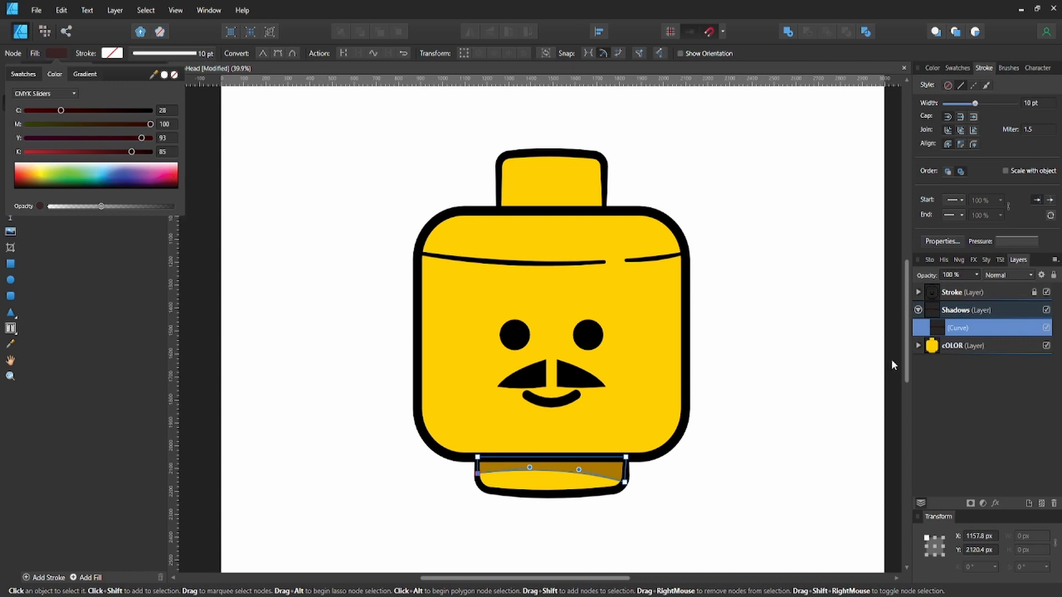
left_click(850, 430)
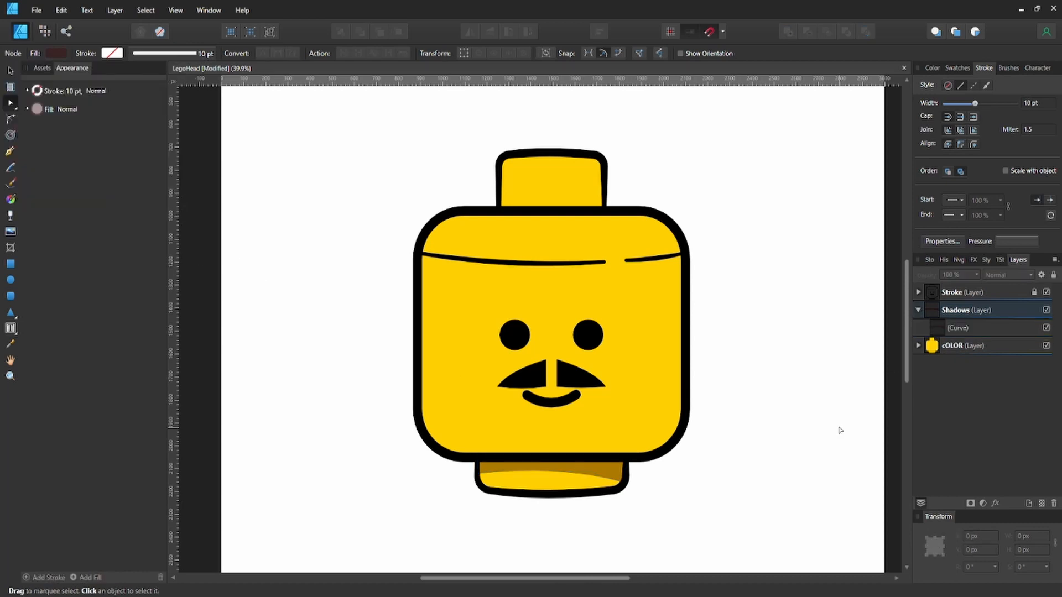
Lower the neck shadow's lower-right node slightly, refine the arch of its lower edge, and save the document
left_click(612, 478)
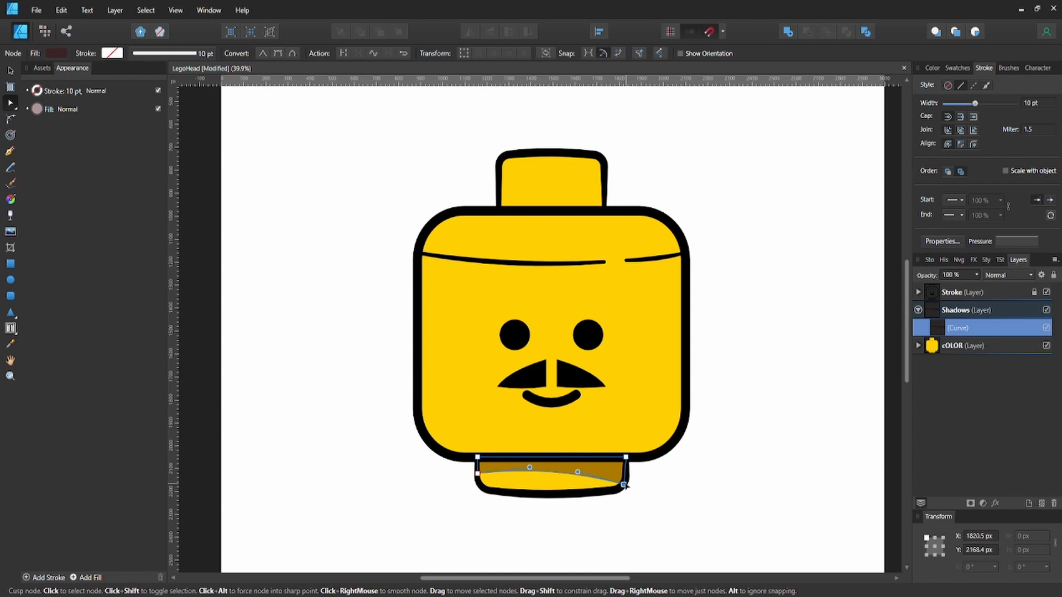
left_click_drag(529, 467, 535, 462)
left_click(699, 485)
key("ctrl+s")
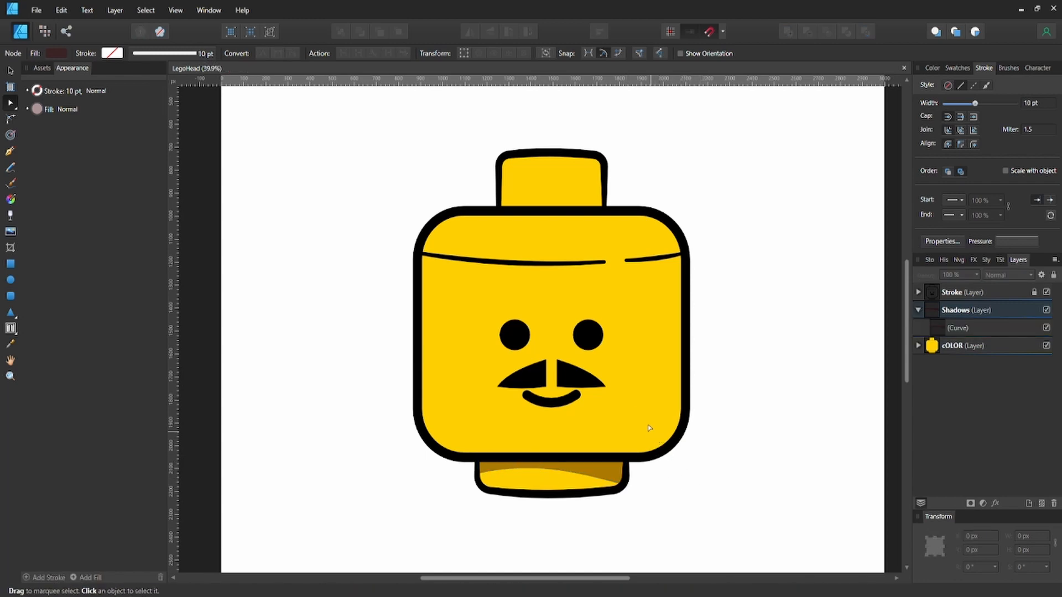
Draw a closed four-point band across the base of the stud on the Shadows layer and fill it with the recent dark red
left_click(962, 328)
key("p")
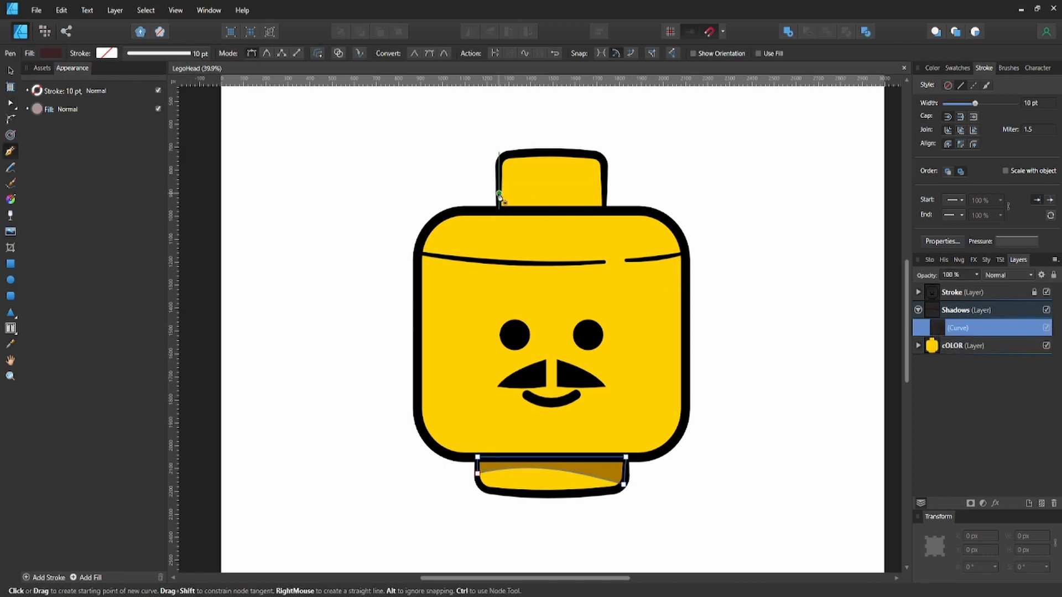
left_click(500, 210)
left_click(604, 210)
left_click(604, 191)
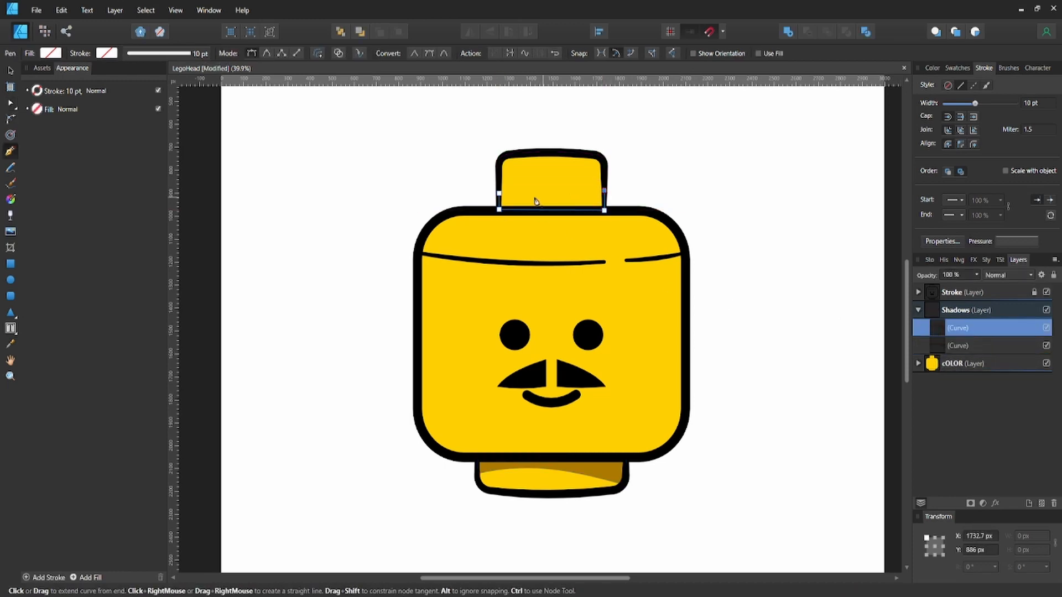
left_click(499, 194)
left_click(500, 193)
left_click(50, 53)
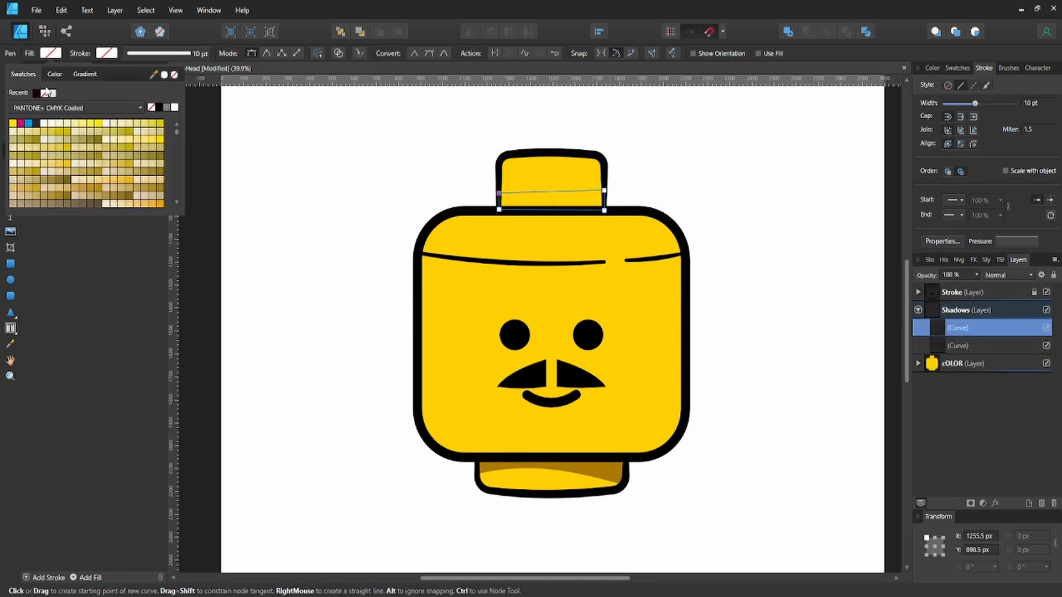
left_click(36, 93)
Lower the upper corner nodes of the stud's shadow and arch its upper edge upward
key("a")
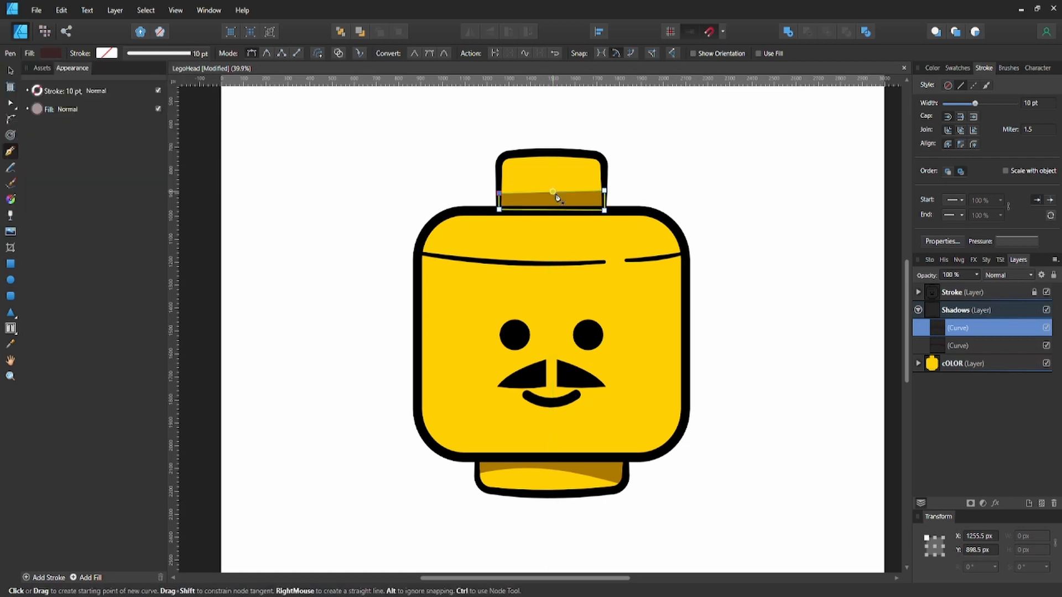
left_click_drag(605, 191, 604, 196)
left_click_drag(499, 194, 545, 190)
Move the stud shadow's arched edge down to make the band thinner, fine-tune its end nodes, and save the document
left_click(603, 197)
left_click(500, 198, "shift")
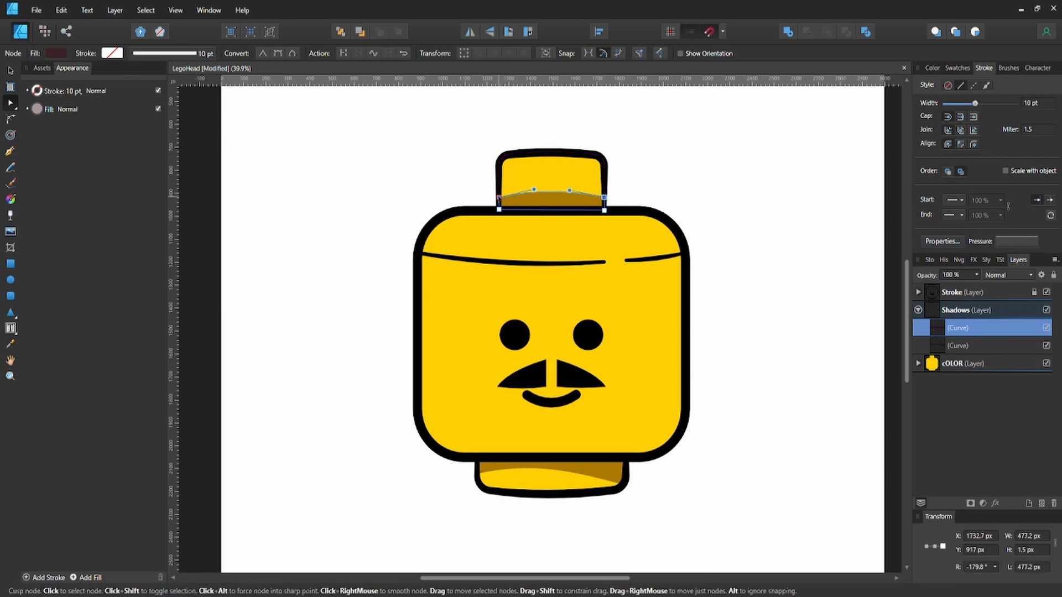
left_click(470, 194)
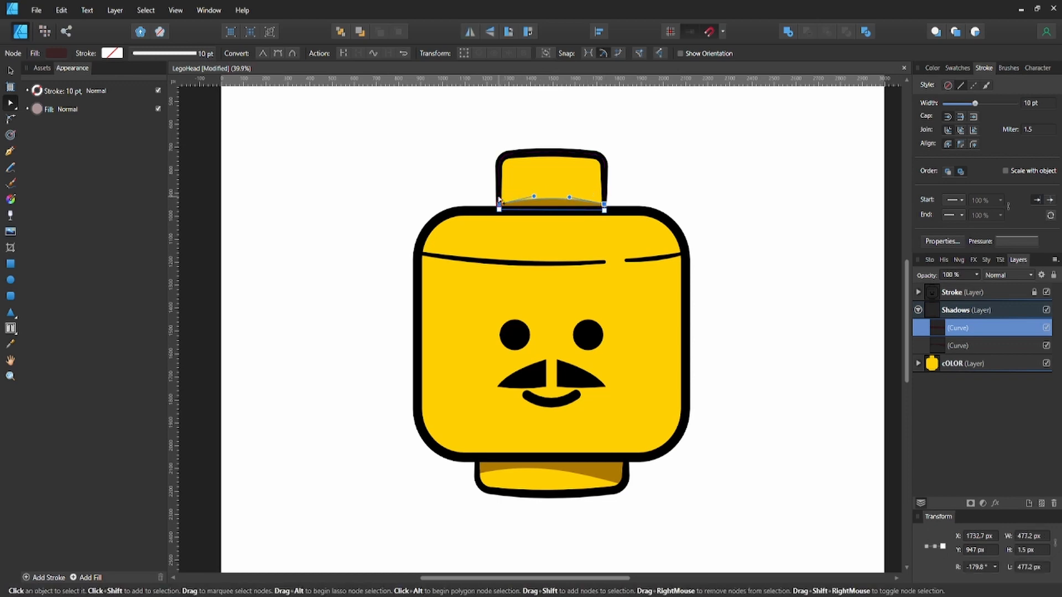
left_click(539, 205)
left_click(604, 205)
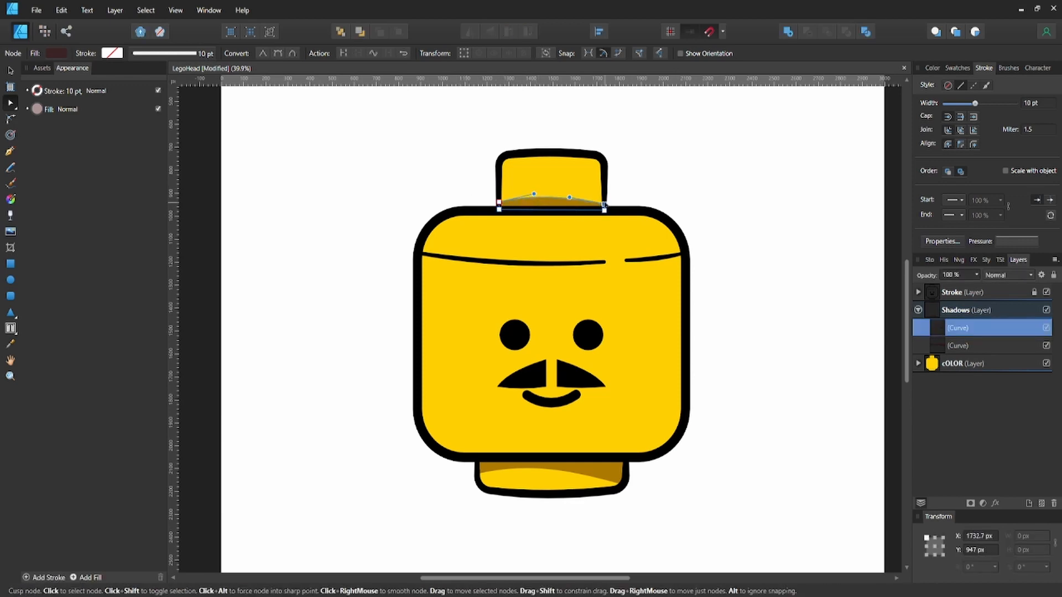
key("ctrl+s")
left_click(637, 192)
key("v")
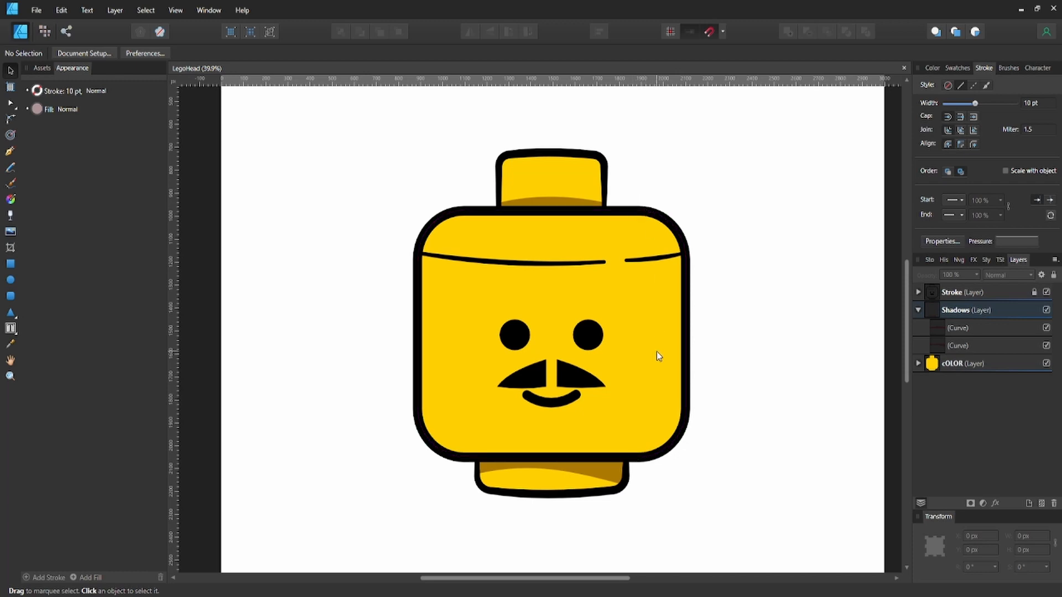
Draw a closed straight-edged shape on the Shadows layer along the head's lower-left corner, bottom edge and right side
left_click(940, 329)
key("p")
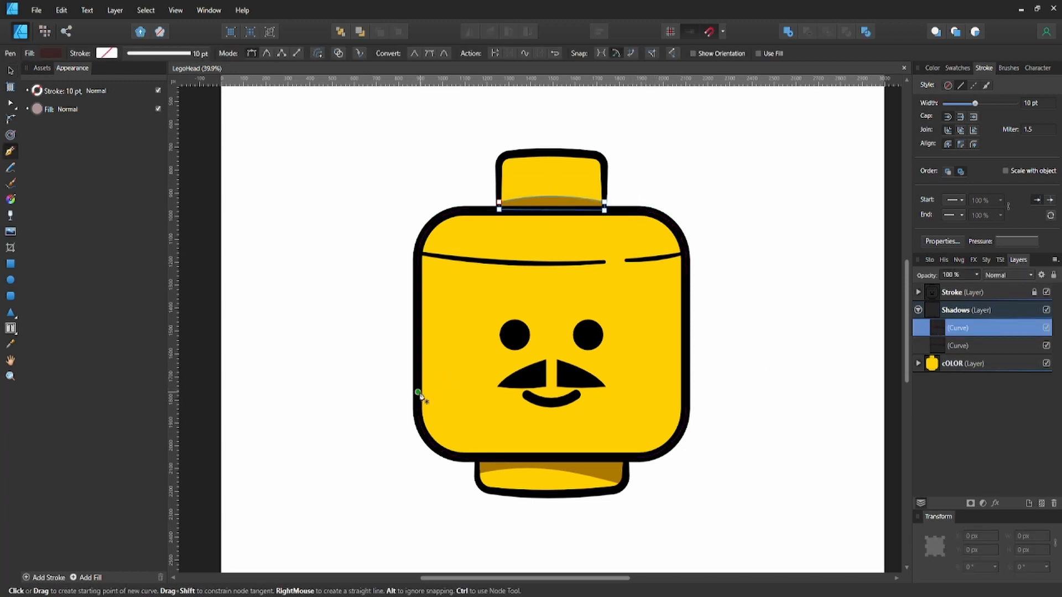
left_click(435, 445)
left_click(657, 457)
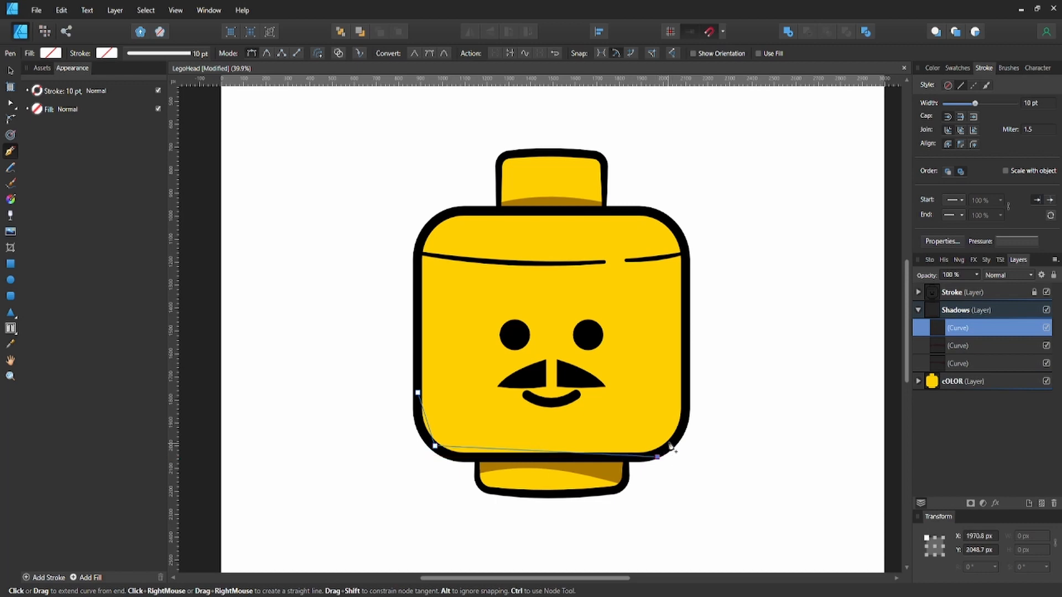
left_click(678, 430)
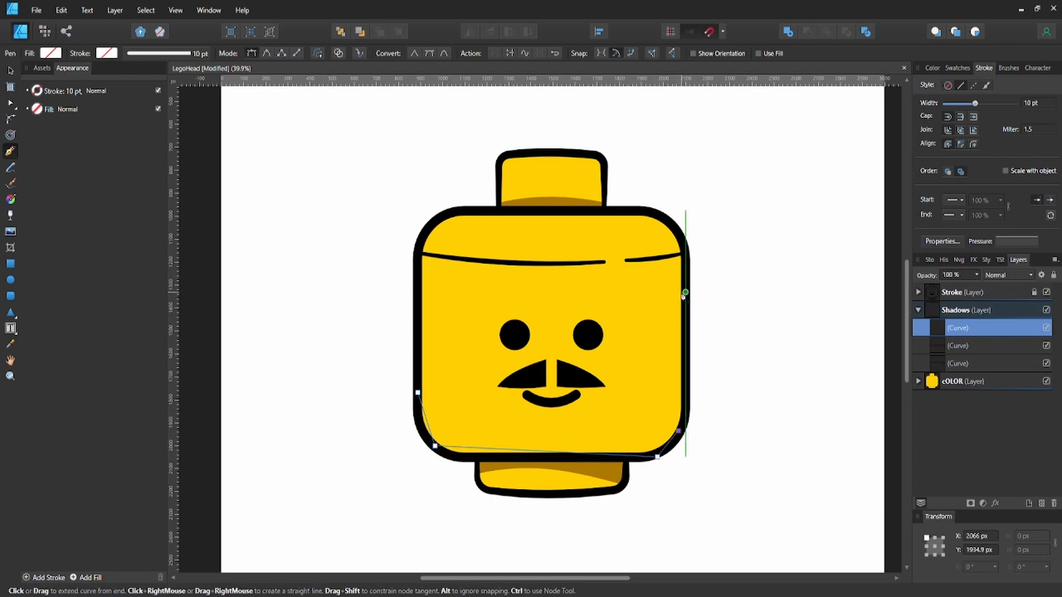
left_click(685, 292)
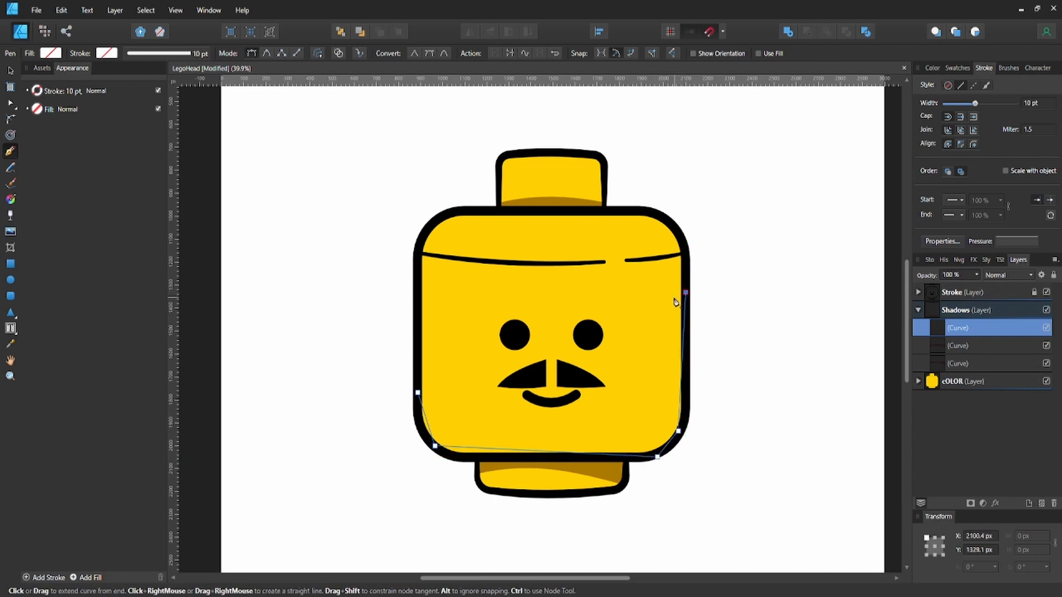
left_click(418, 393)
Pull the head shadow's inner edge into the head's lower-right corner with an added node, and curve its outer segments along the outline
key("a")
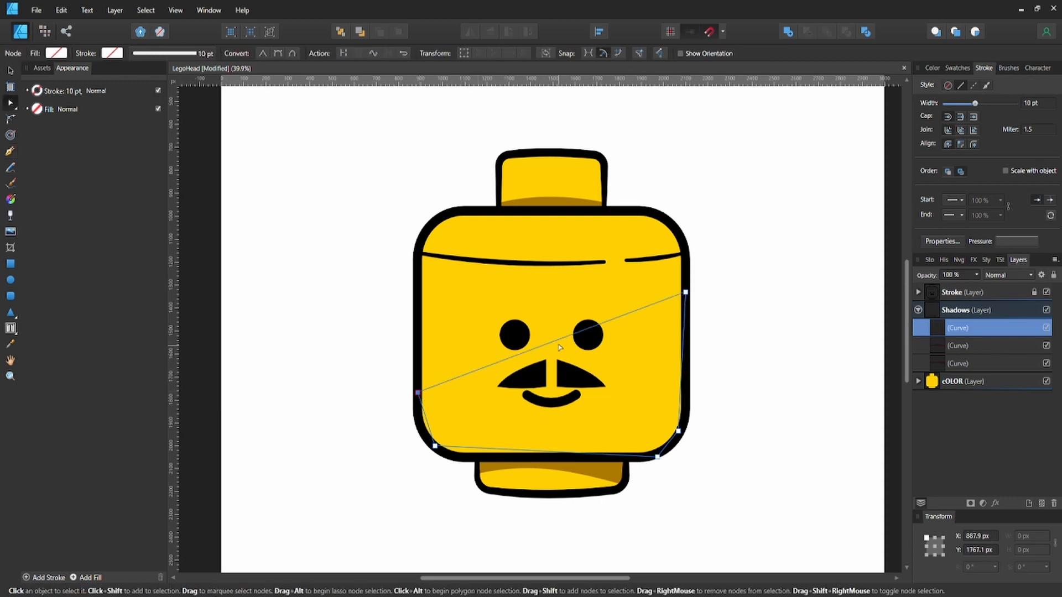
left_click_drag(560, 347, 679, 431)
left_click(679, 431)
left_click_drag(486, 449, 446, 455)
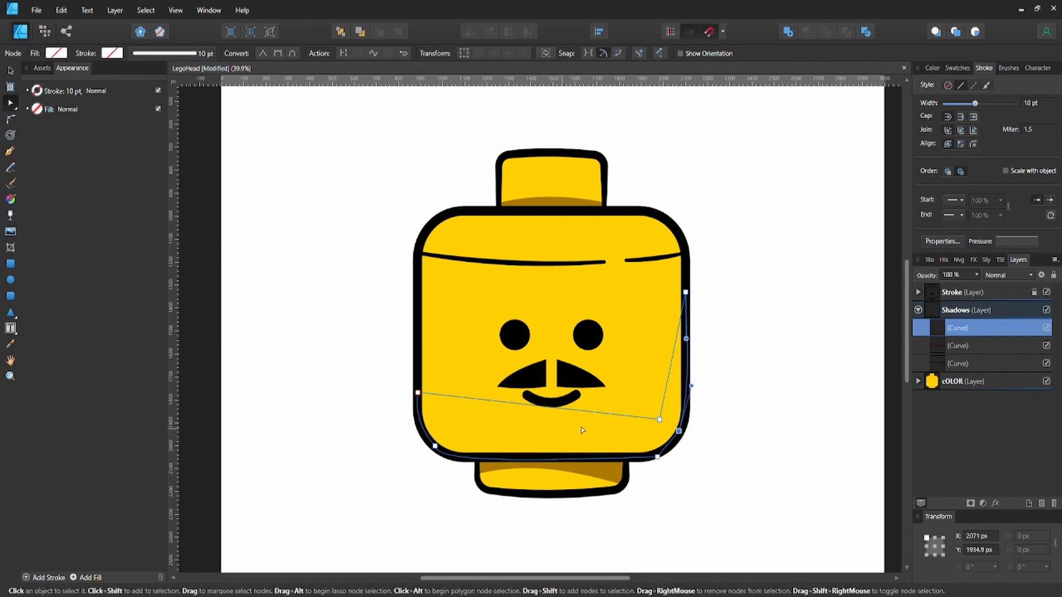
Lower the head shadow's left node, bow its inner edge downward, and convert the inner corner node to smooth
left_click_drag(419, 394, 420, 421)
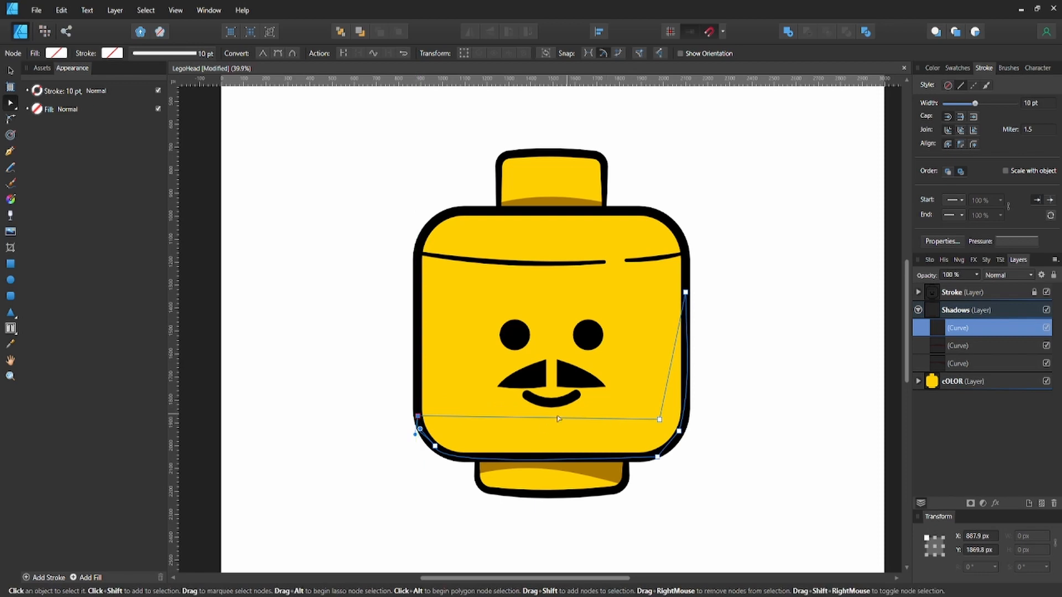
left_click_drag(539, 418, 547, 446)
left_click(659, 421)
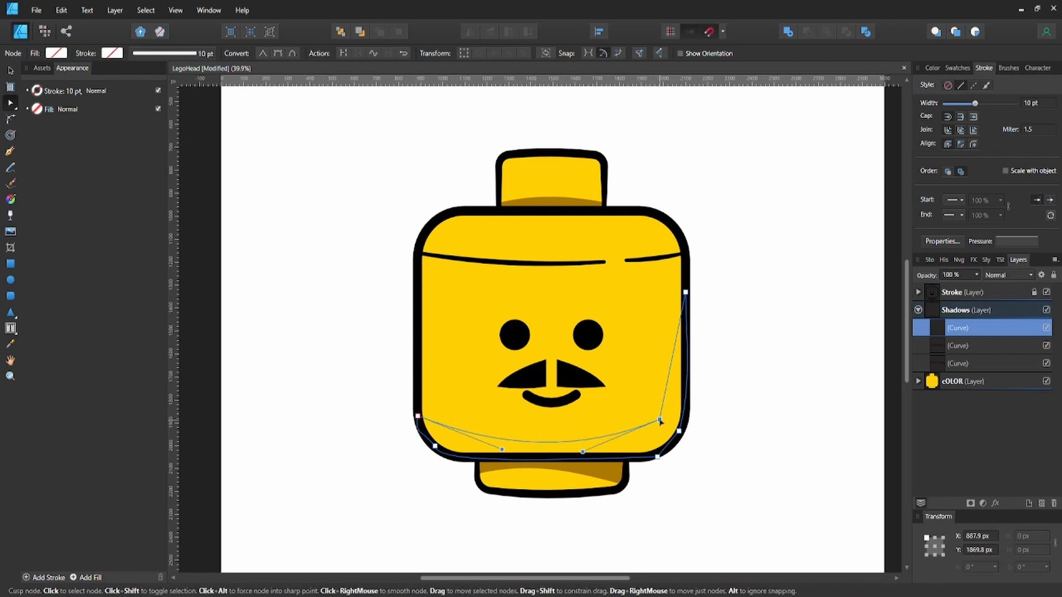
left_click(279, 54)
left_click_drag(616, 441, 639, 458)
left_click_drag(418, 416, 418, 419)
Fill the head shadow with the recent dark maroon (C 28, M 100, Y 93, K 85) and lower the fill's opacity slightly
left_click(56, 53)
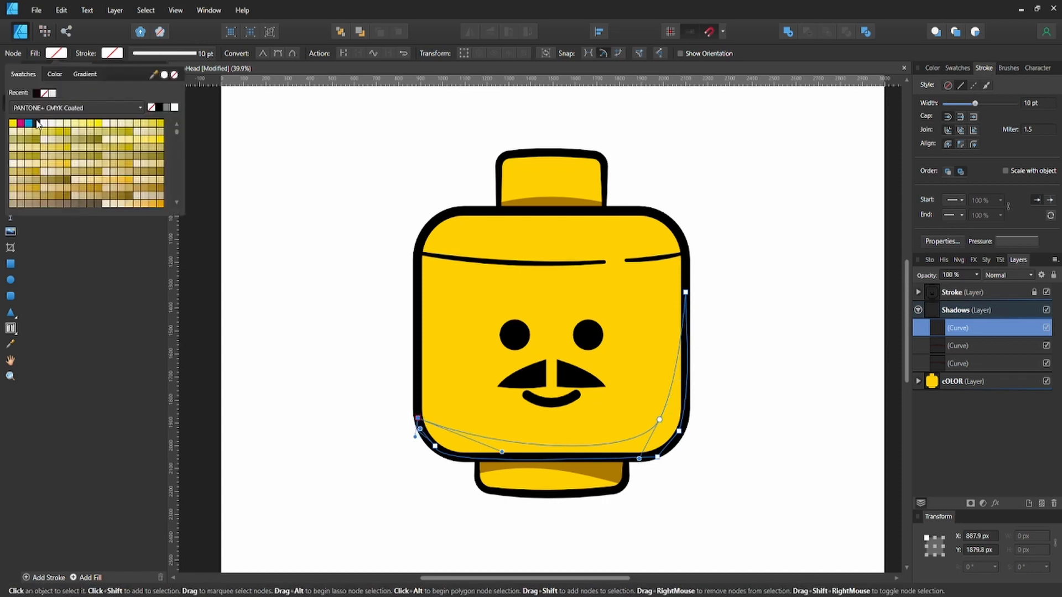
left_click(37, 93)
left_click(55, 74)
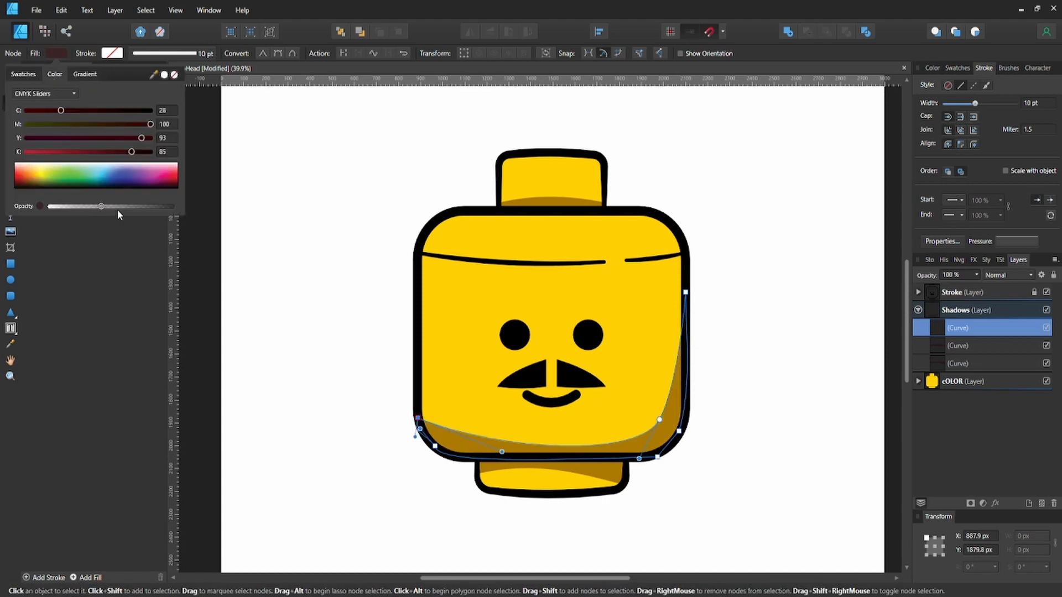
left_click_drag(102, 207, 84, 206)
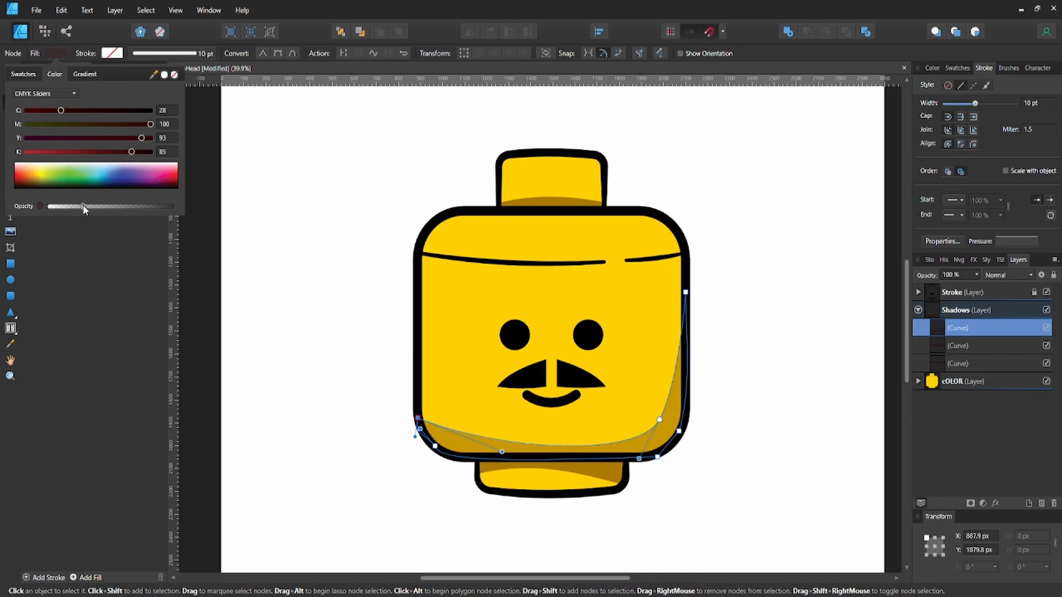
Raise the head shadow's top node along the right outline to above the forehead line, nudge it slightly left, and shorten its lower handle
left_click(685, 292)
key("shift+Up")
key("shift+Up")
key("shift+Up")
key("shift+Up")
key("shift+Up")
key("shift+Up")
key("shift+Up")
key("shift+Up")
key("shift+Up")
key("shift+Up")
key("shift+Up")
key("shift+Up")
key("shift+Up")
key("shift+Up")
key("shift+Up")
key("shift+Up")
key("shift+Up")
key("shift+Up")
key("shift+Up")
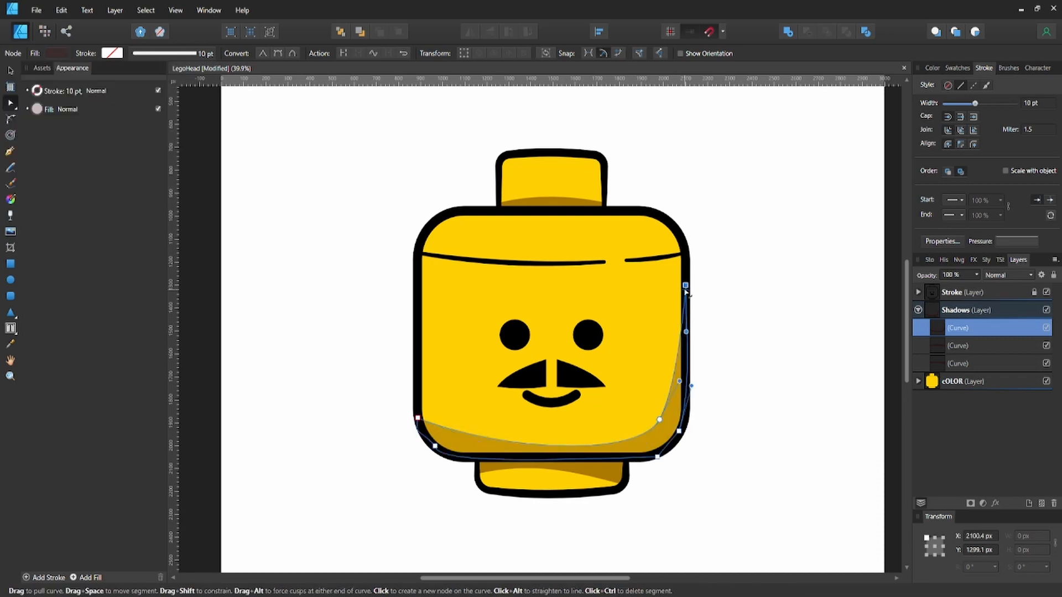
key("shift+Left")
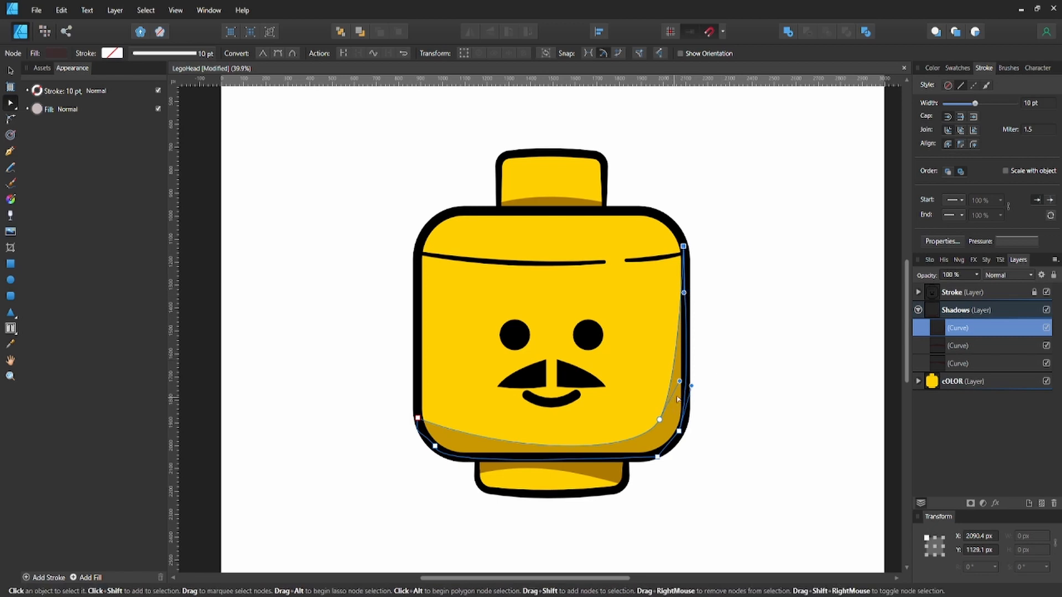
left_click_drag(684, 292, 686, 278)
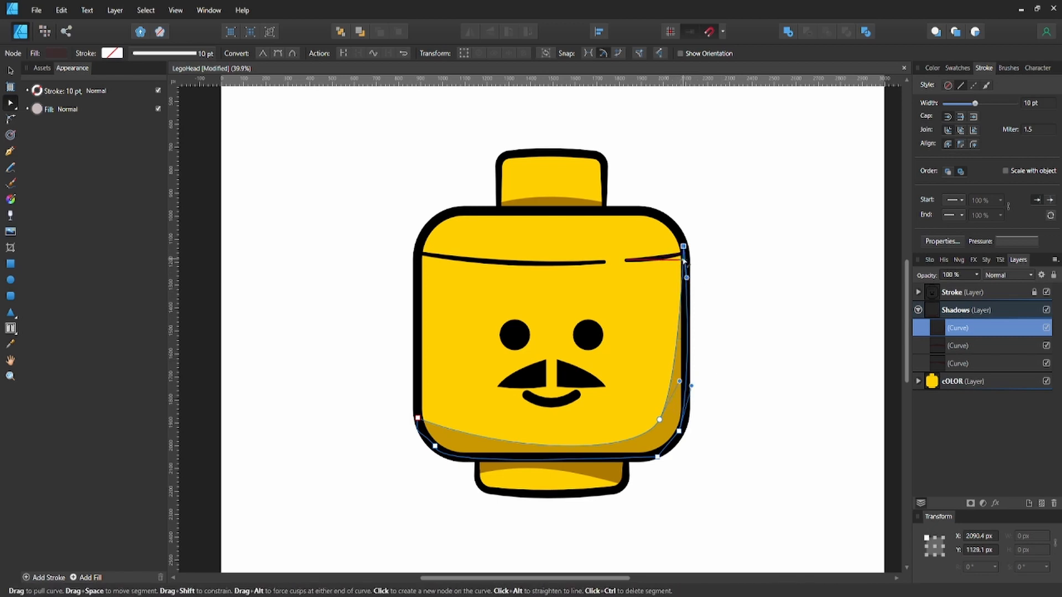
left_click(808, 265)
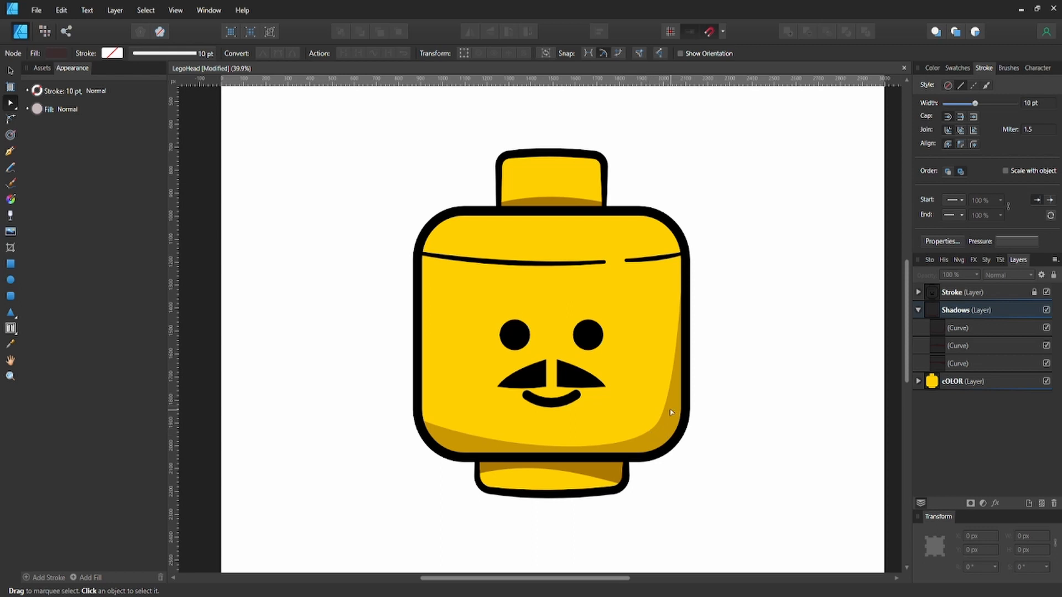
Move the head shadow's inner lower-right corner node slightly left to widen the shadow on the side, and save the document
left_click(671, 412)
left_click(664, 418)
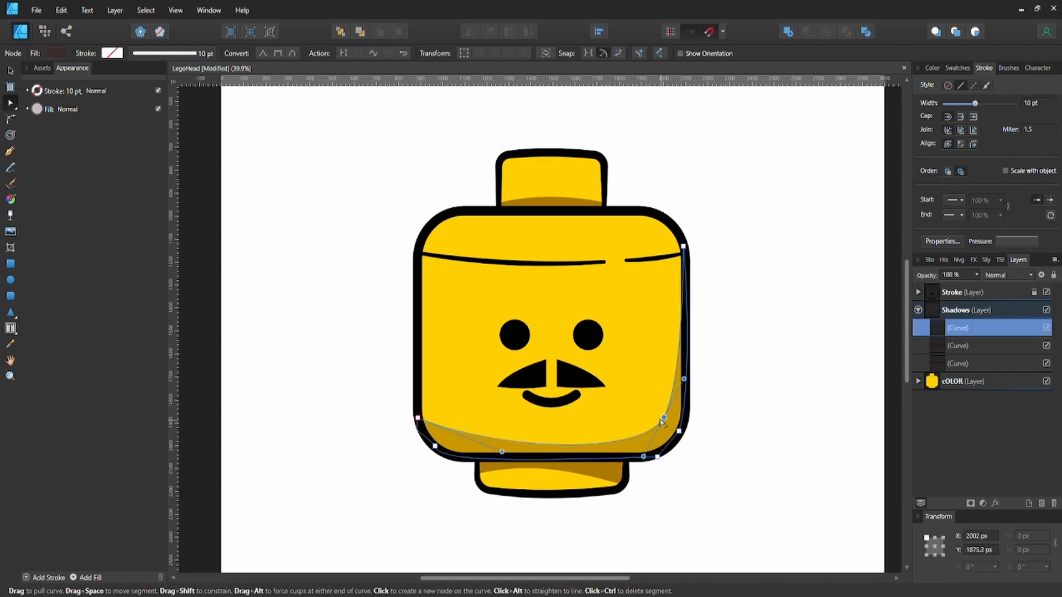
key("shift+Left")
key("shift+Left")
key("shift+Left")
key("shift+Left")
left_click(731, 417)
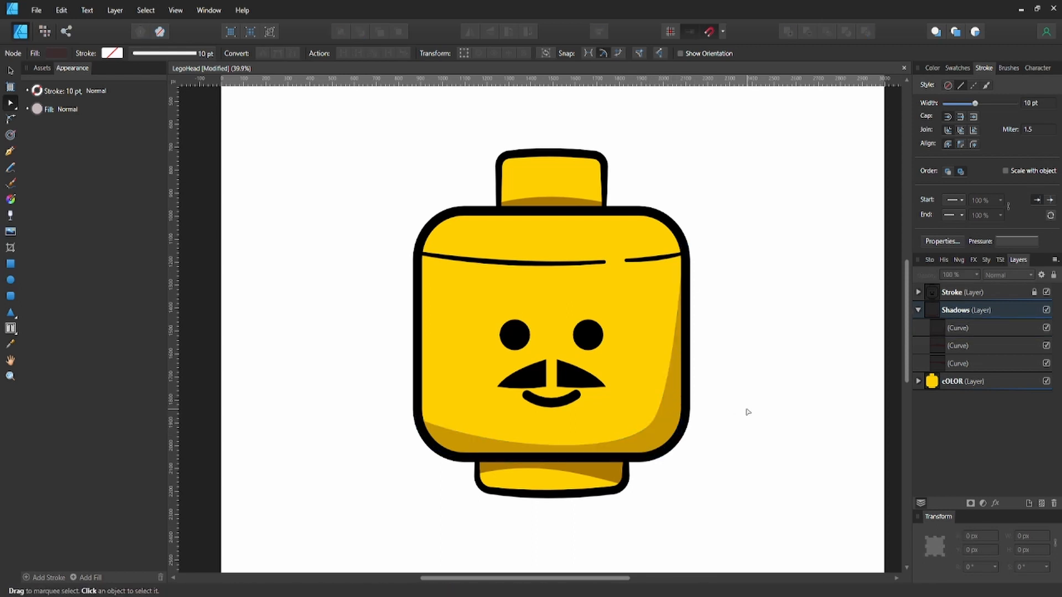
key("ctrl+s")
key("v")
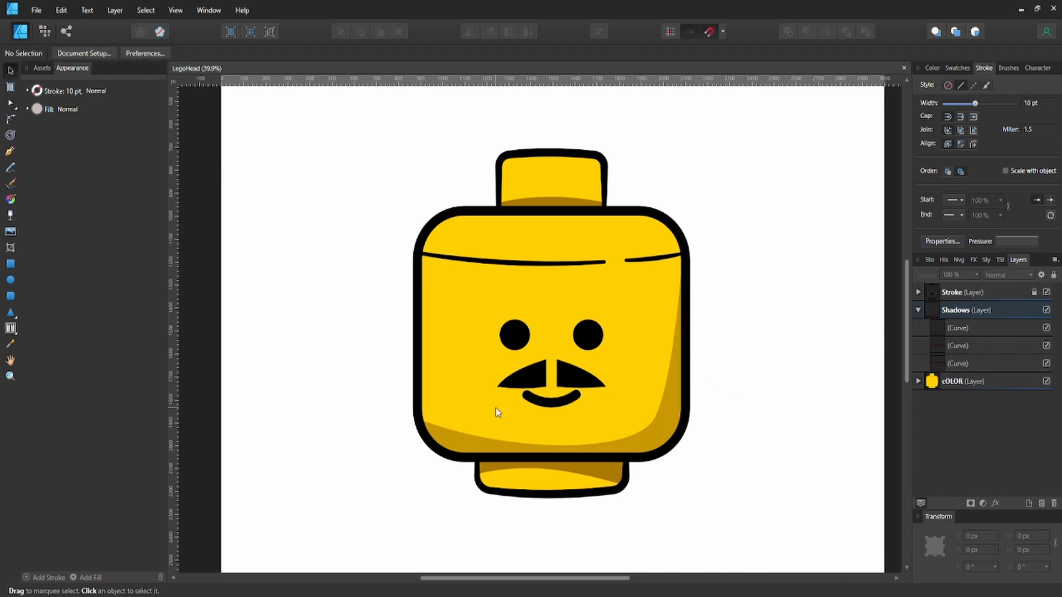
left_click(495, 412)
key("a")
left_click(735, 390)
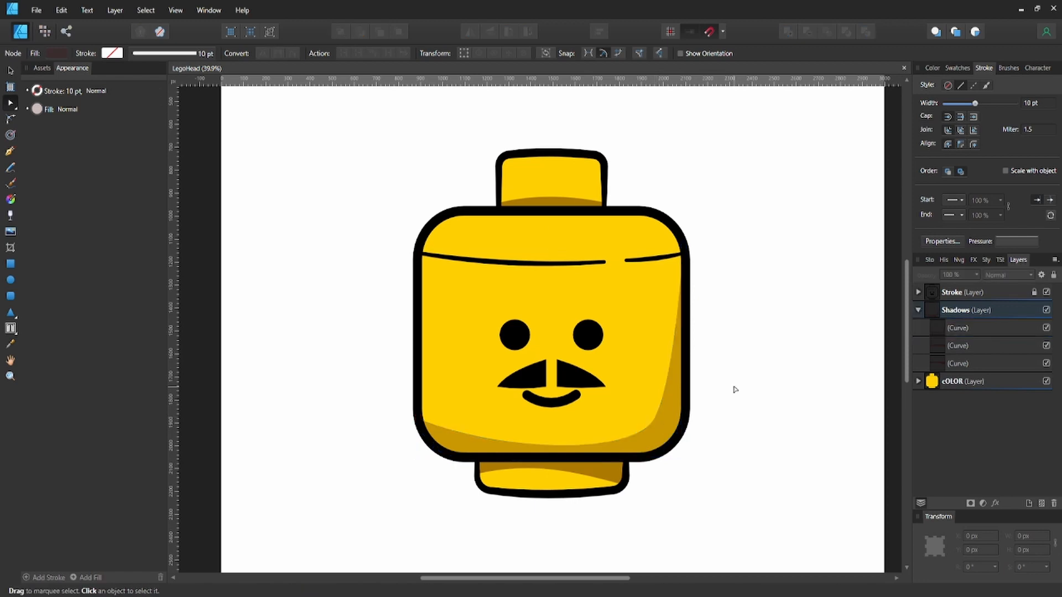
key("v")
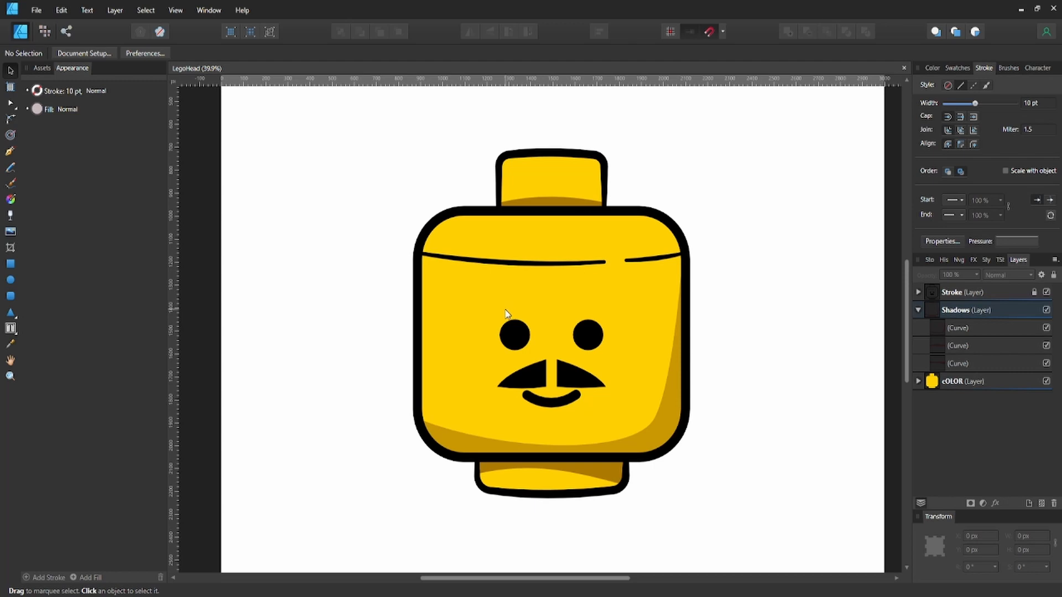
Draw an open three-node line inside the head's upper-left corner on the Shadows layer and give it the recent dark maroon stroke
left_click(935, 334)
key("p")
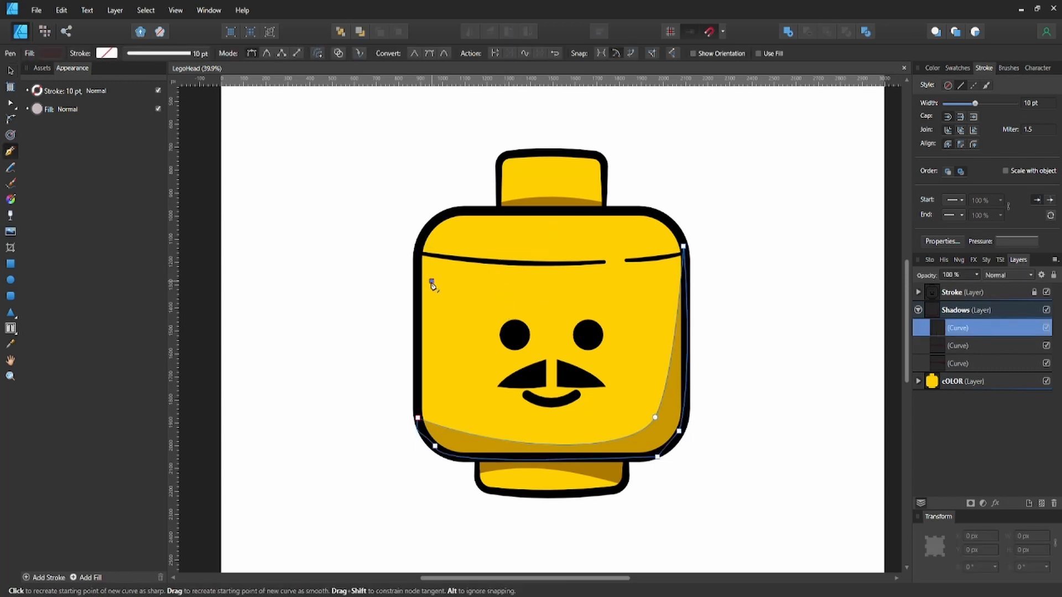
left_click(444, 237)
left_click(485, 227)
left_click(111, 53)
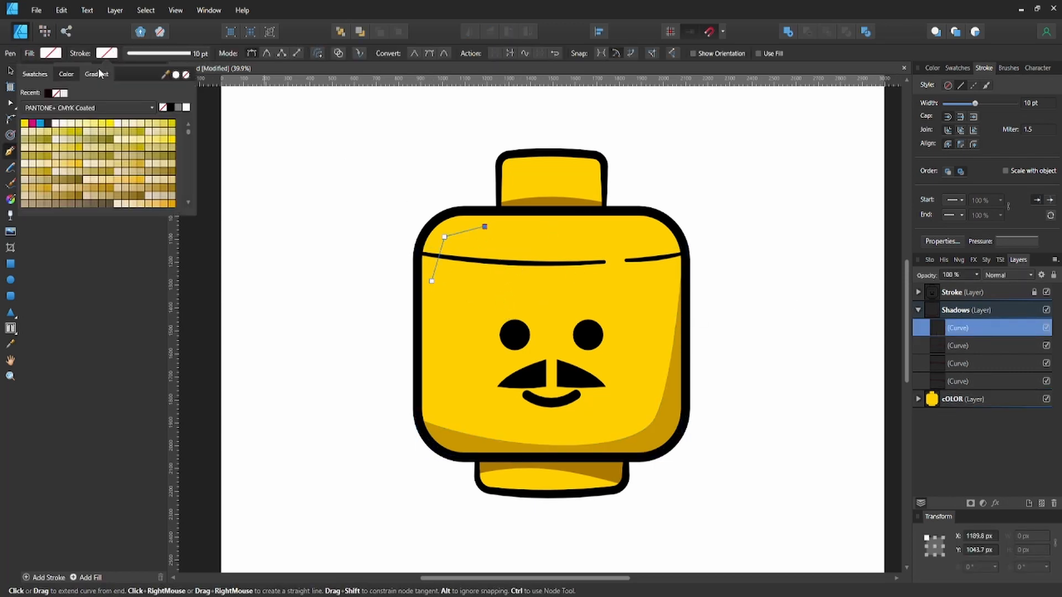
left_click(48, 95)
Taper the corner line with an arched pressure profile whose middle is raised to full width
left_click(1017, 241)
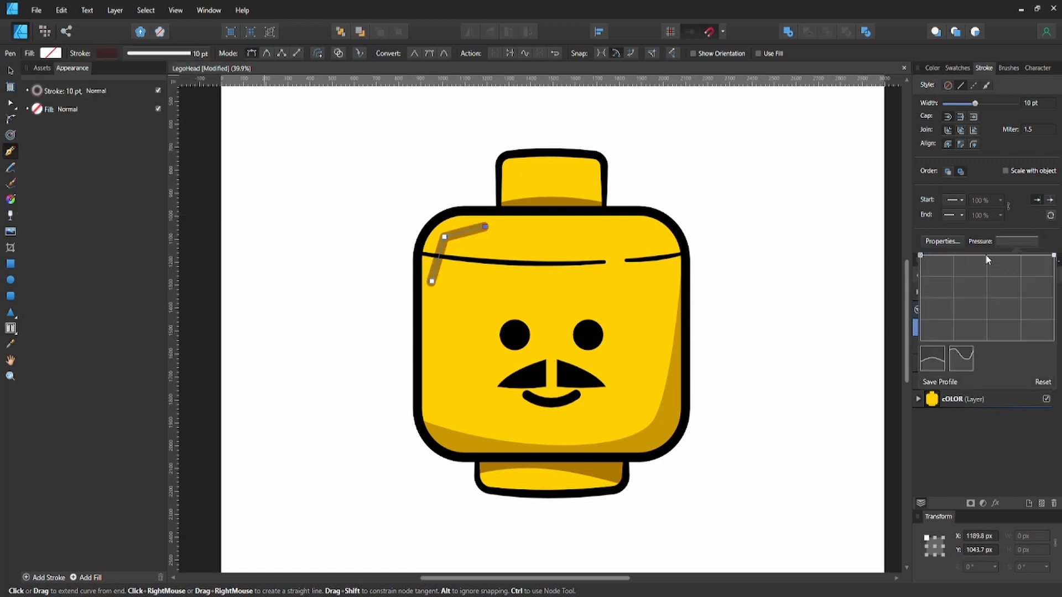
left_click(932, 354)
left_click_drag(986, 295, 985, 254)
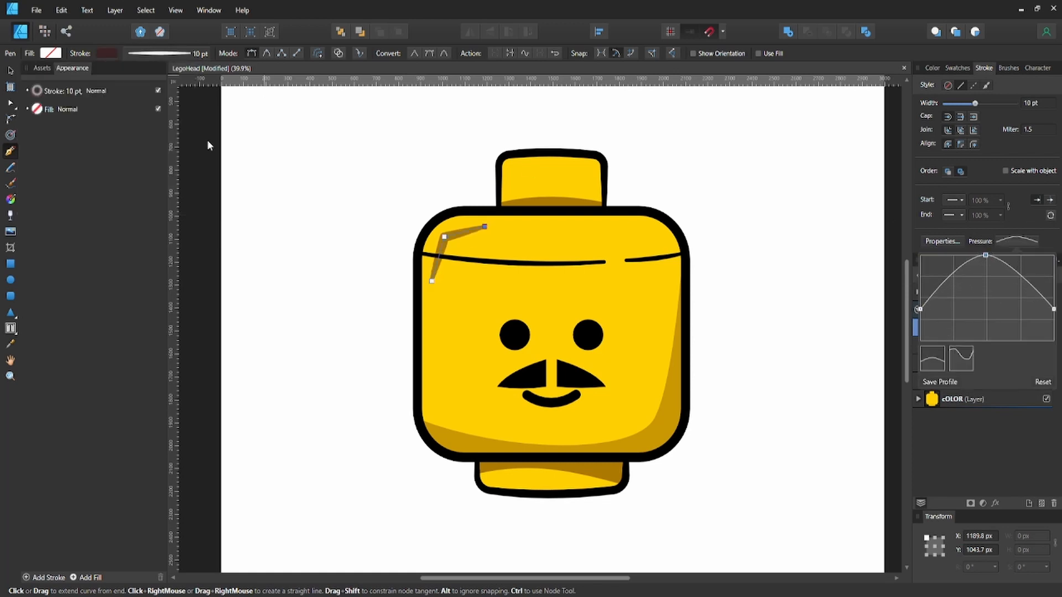
Convert the corner line's middle node to smooth and lower the stroke's opacity to a faint shade
key("Escape")
key("a")
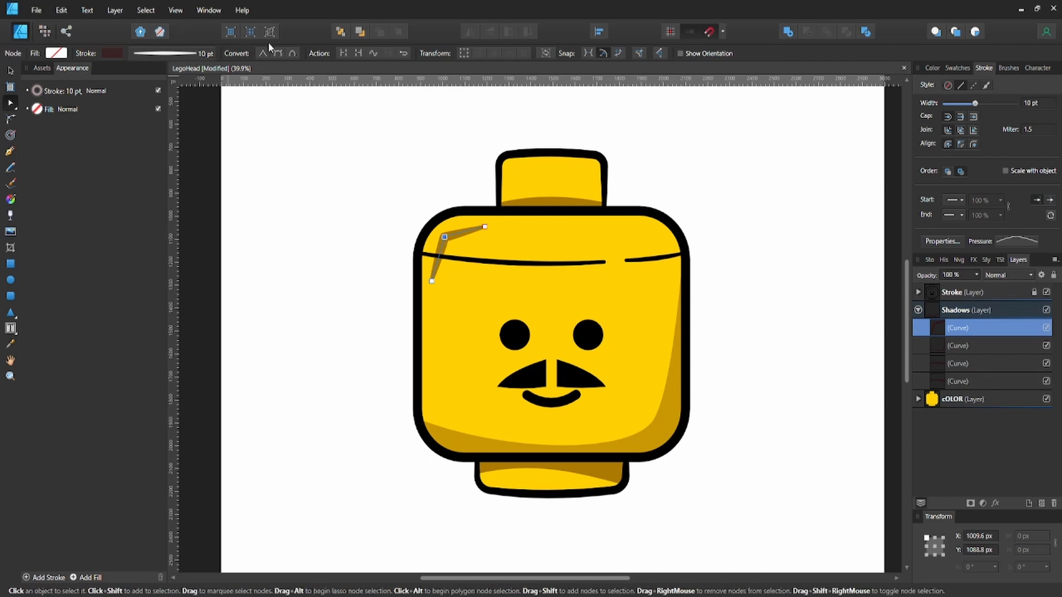
left_click(277, 53)
left_click(113, 53)
left_click_drag(90, 206, 82, 207)
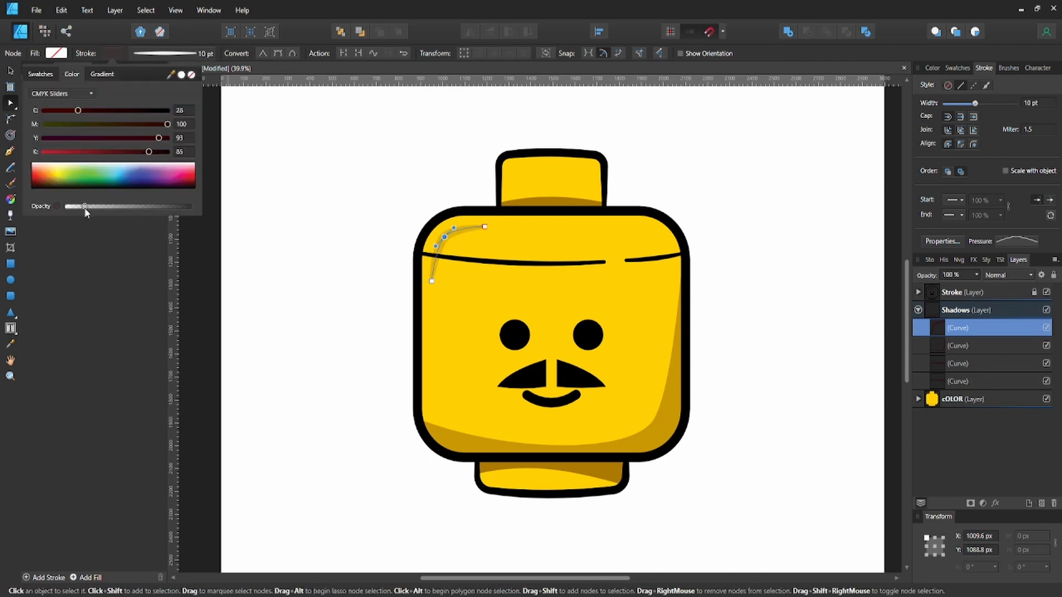
left_click(326, 255)
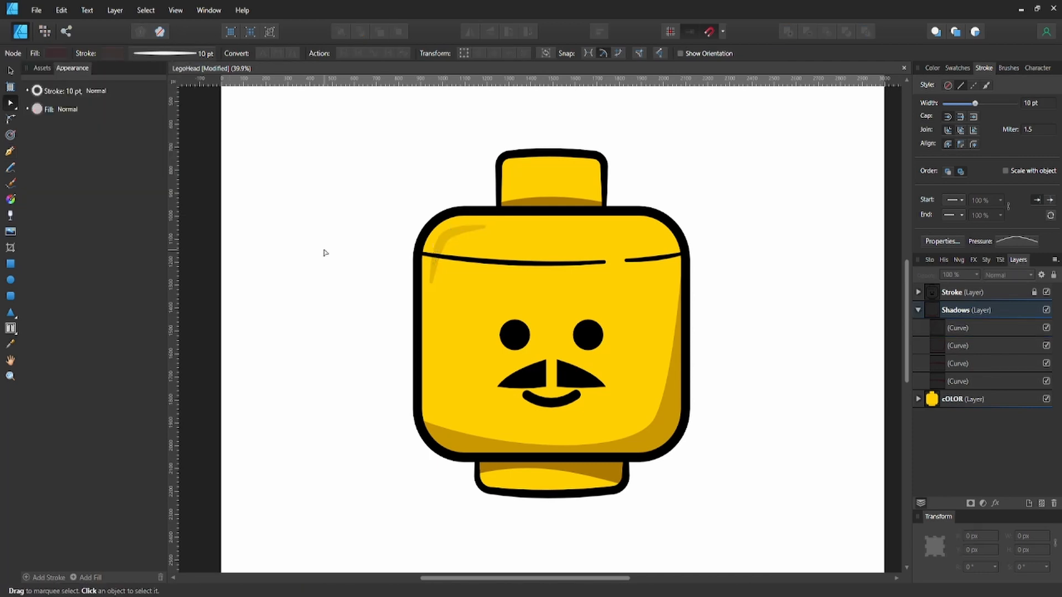
Add a new layer between Stroke and Shadows and name it Highlights
left_click(918, 310)
left_click(959, 309)
key("ctrl+shift+n")
double_click(955, 310)
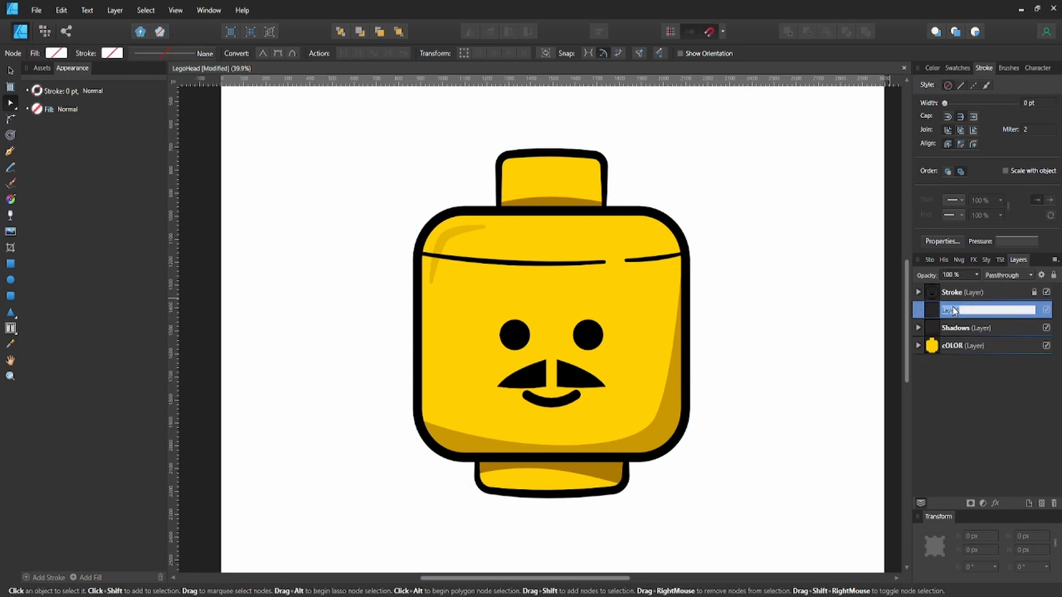
type("Highlights")
key("Return")
key("v")
left_click(763, 219)
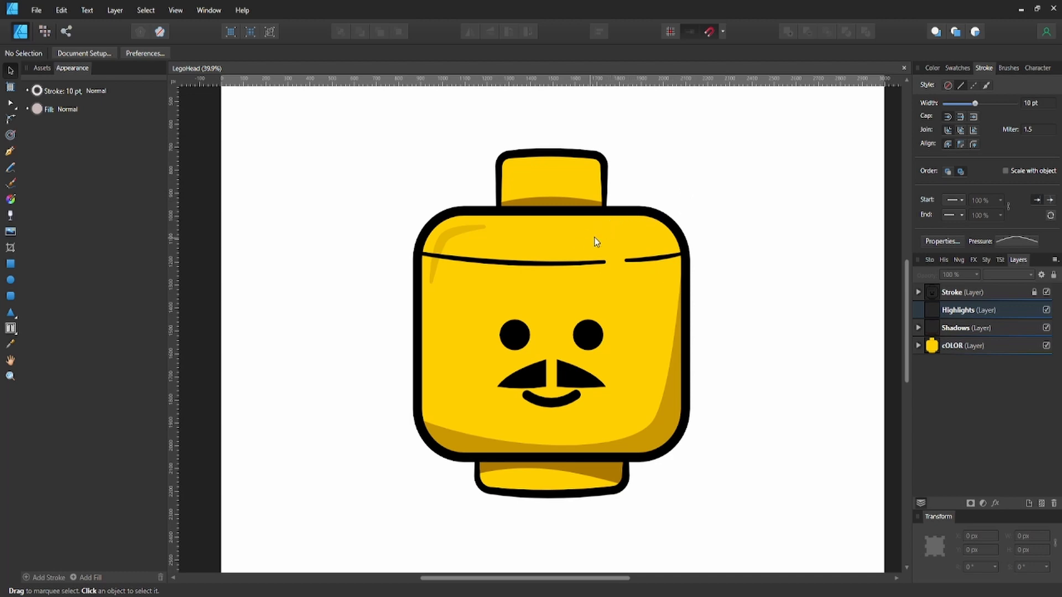
Draw a horizontal line about 328 px long across the upper part of the top stud and centre it horizontally on the stud
key("p")
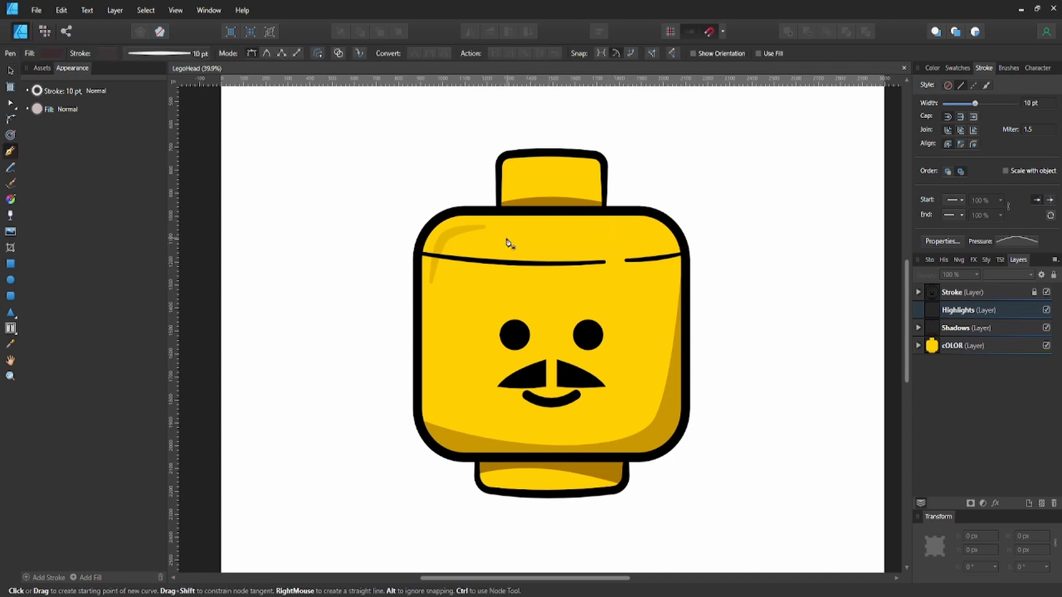
left_click(518, 168)
left_click(589, 173)
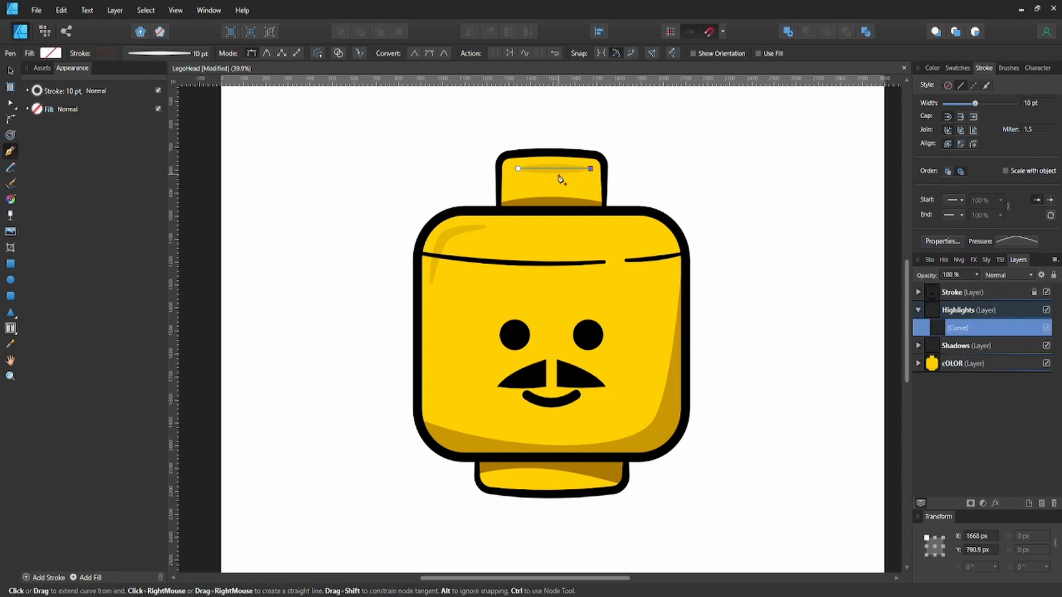
key("v")
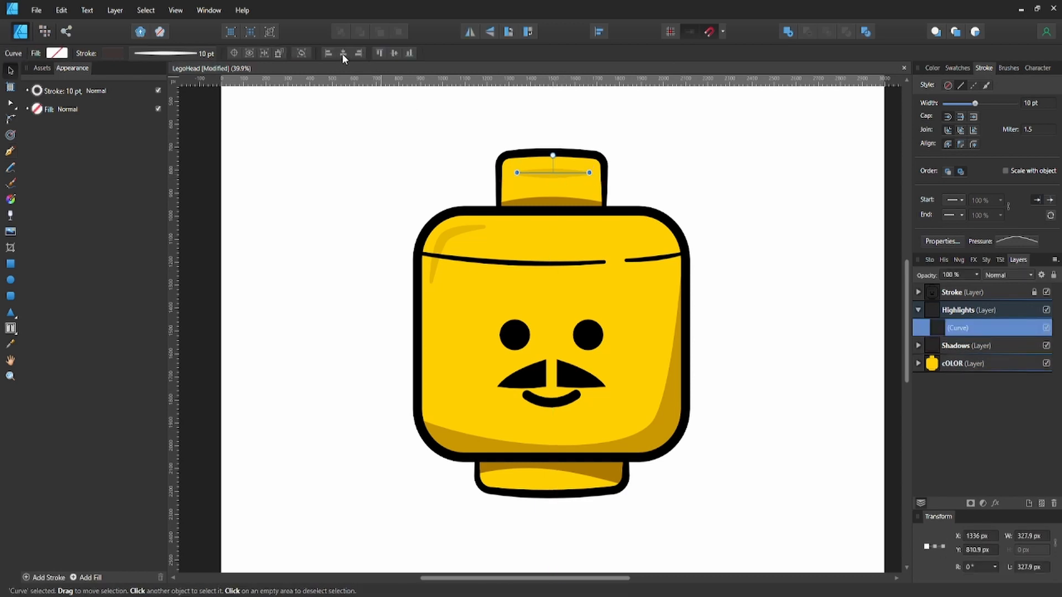
left_click(556, 177, "shift")
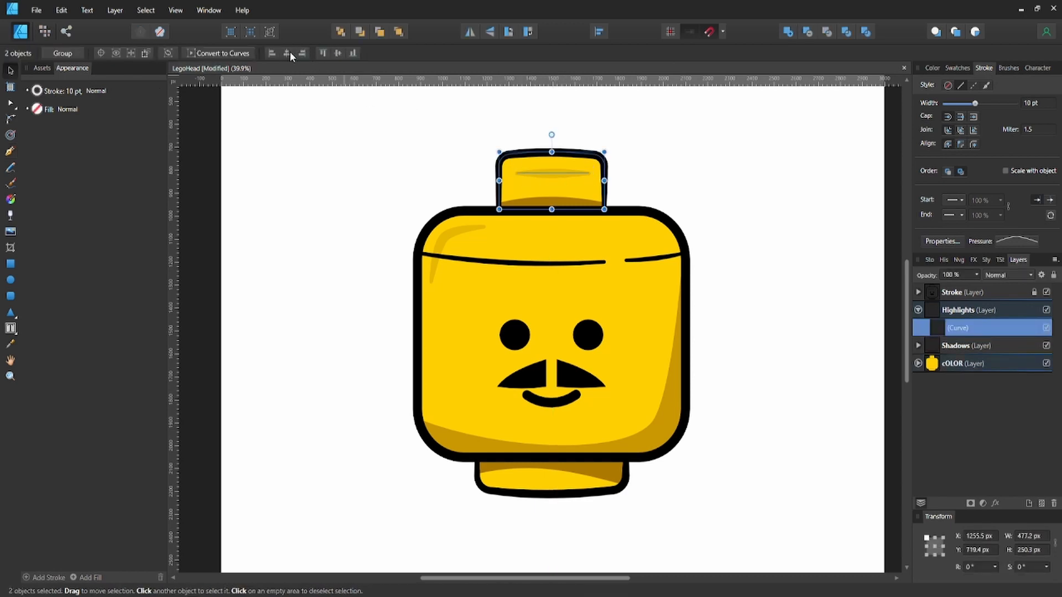
left_click(734, 186)
Bow the middle of the stud's highlight line upward into a shallow arch
key("a")
left_click(553, 174)
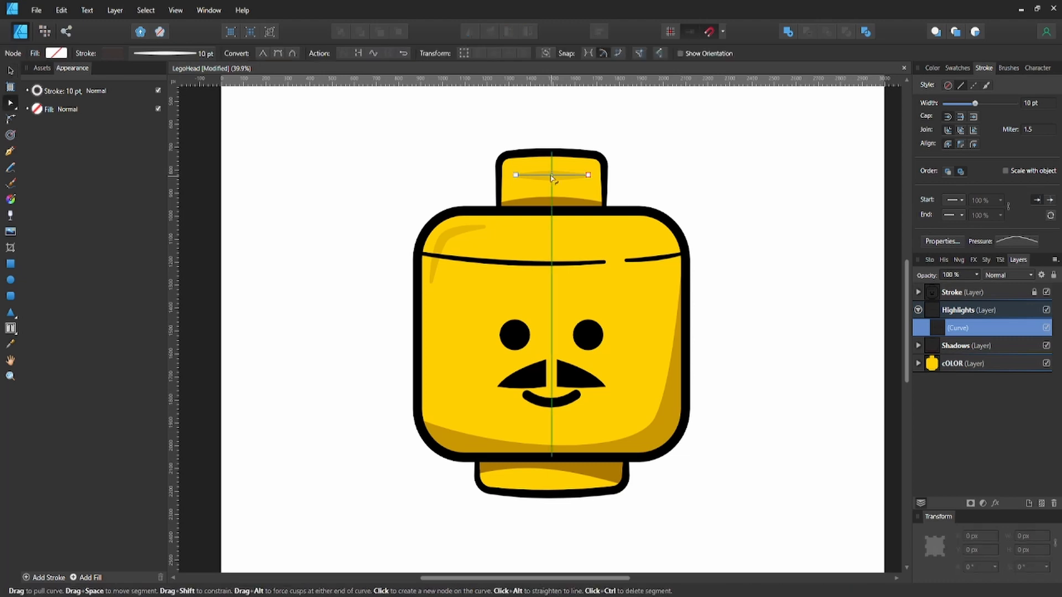
left_click_drag(552, 177, 552, 167)
Sample the head's yellow and apply it as the stud highlight's stroke colour
left_click(105, 52)
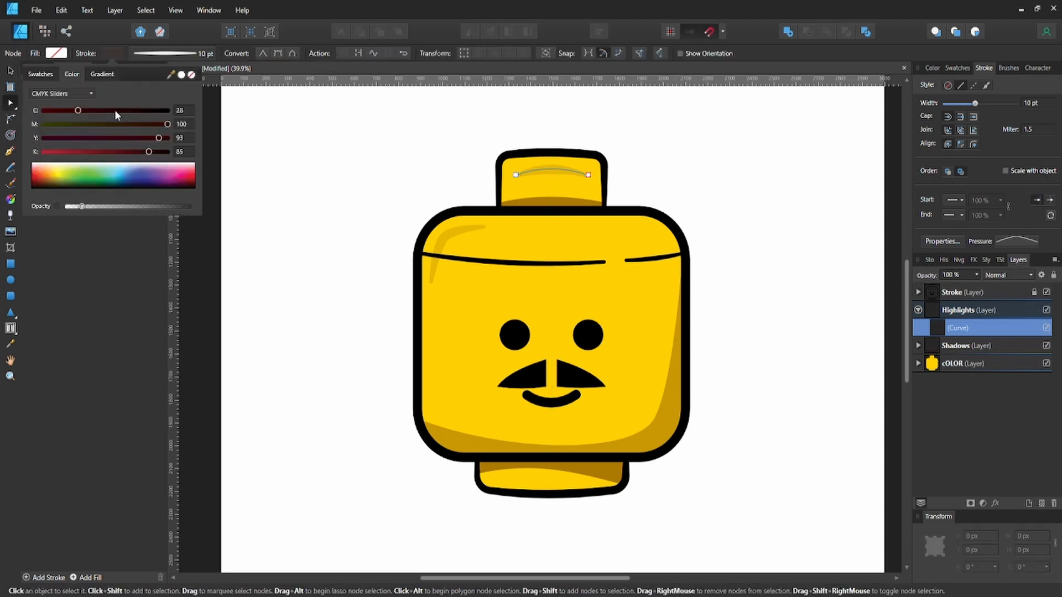
left_click(41, 74)
left_click_drag(170, 74, 506, 231)
left_click(181, 74)
left_click(65, 76)
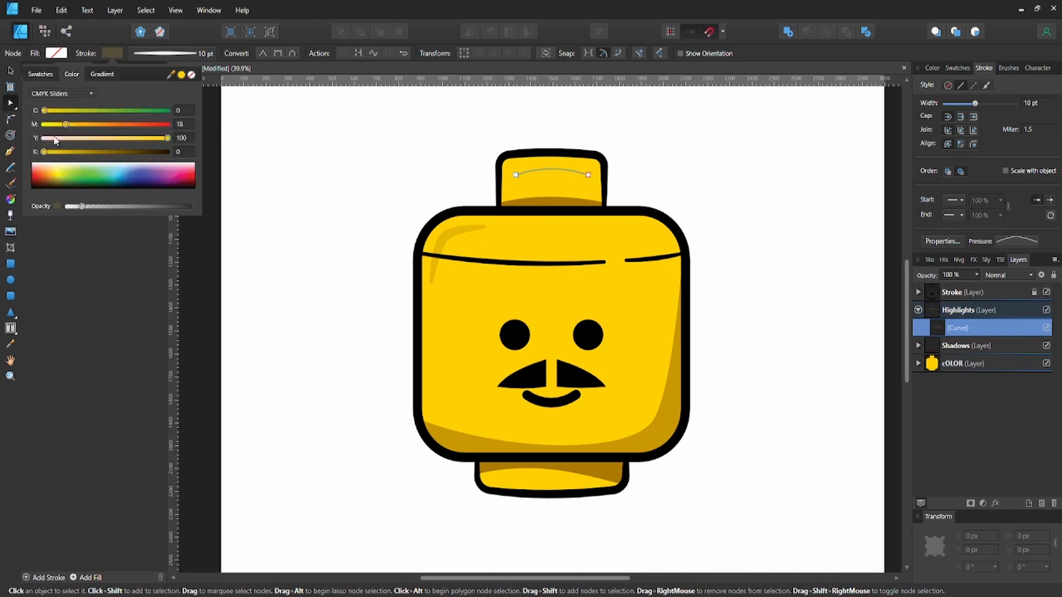
Lighten the stud highlight's stroke to a pale cream, raise its opacity to nearly full, and save the document
left_click(68, 96)
left_click(55, 221)
left_click(178, 108)
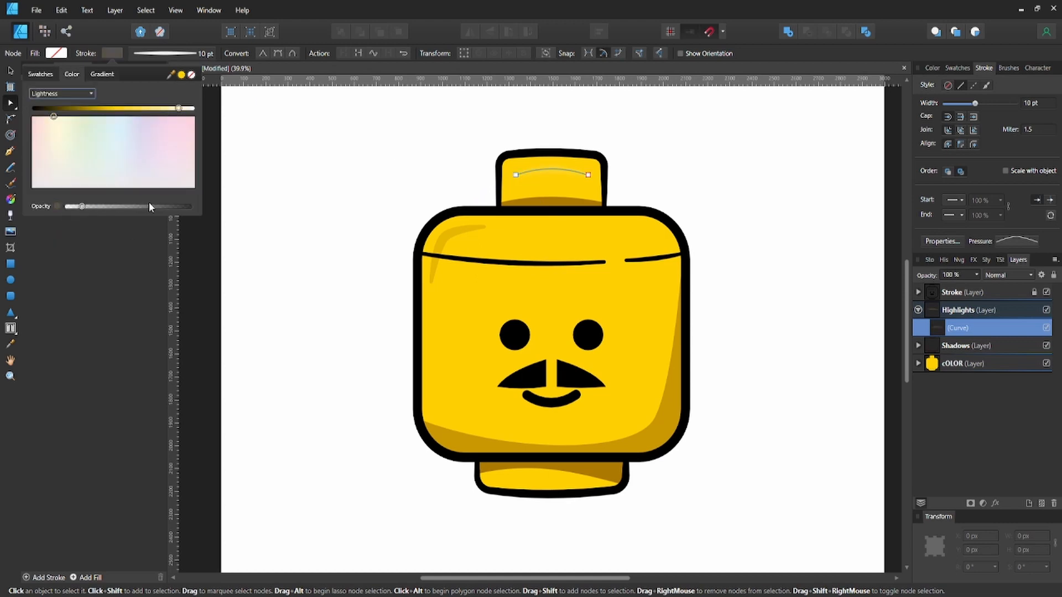
left_click_drag(150, 204, 178, 205)
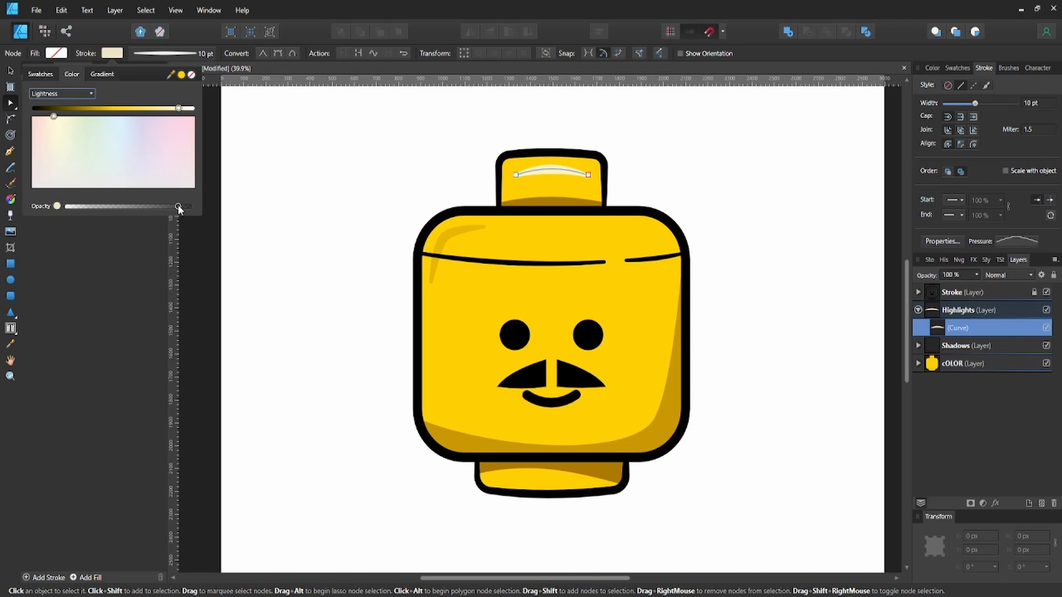
left_click(187, 109)
left_click(181, 110)
left_click(341, 196)
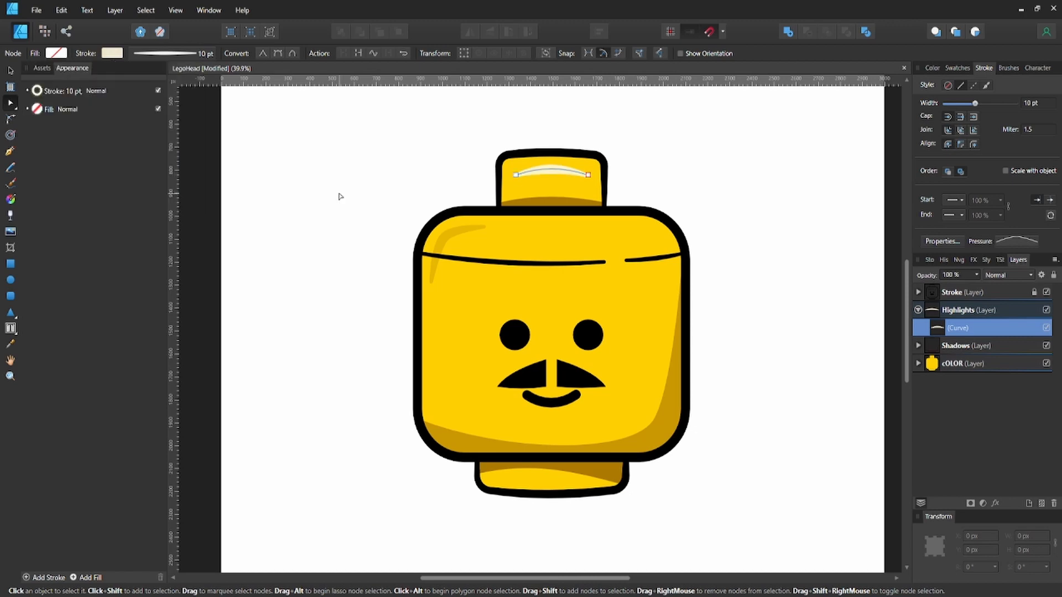
left_click(394, 195)
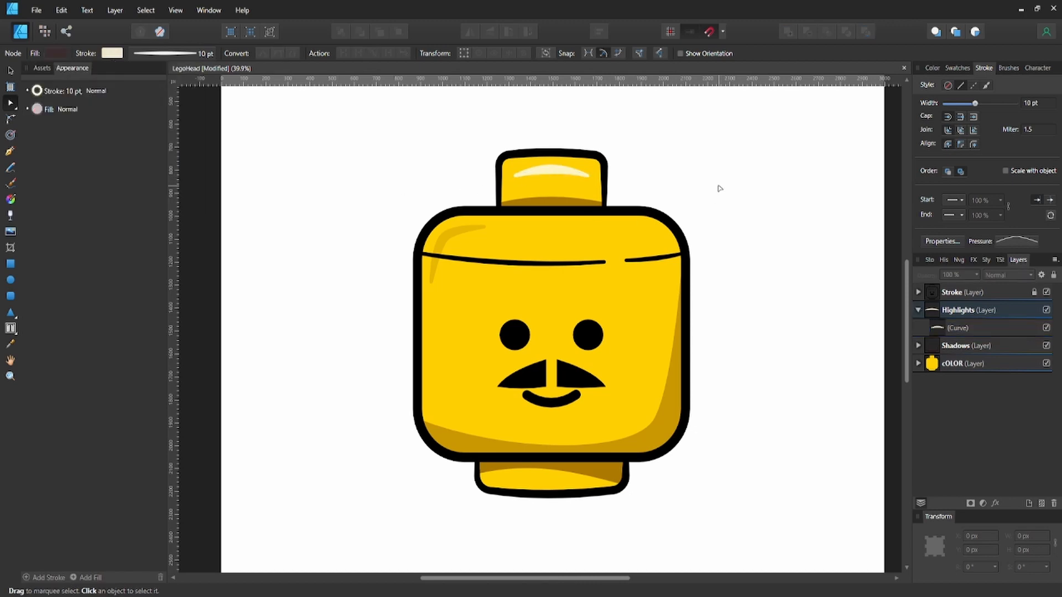
key("ctrl+s")
Draw a cream highlight arc down the head's upper right, crossing the gap in the forehead line, about 126 px wide and 416 px high
key("p")
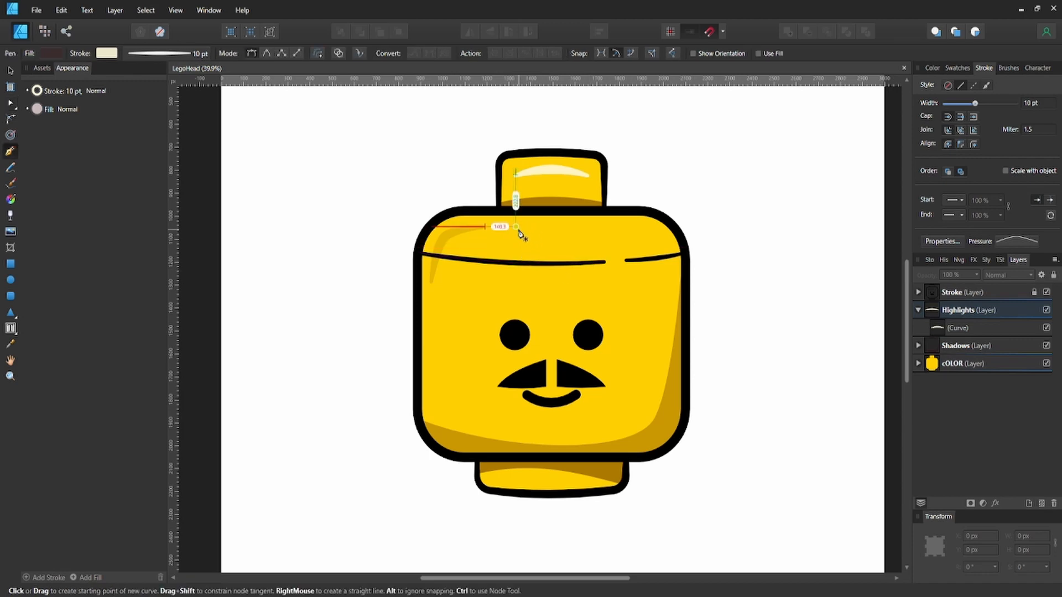
left_click_drag(604, 227, 604, 246)
left_click(631, 321)
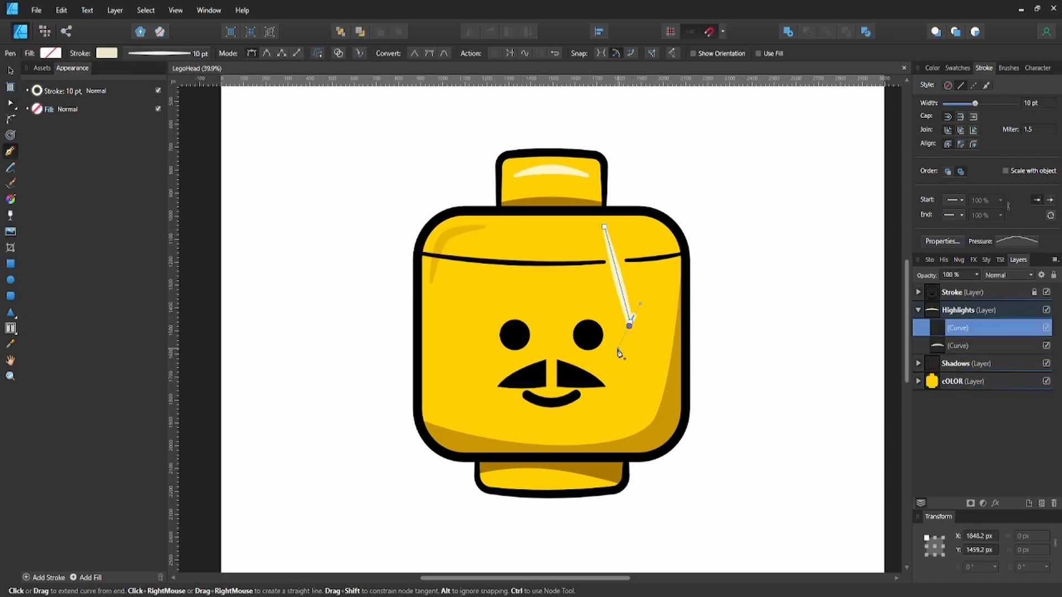
key("a")
key("v")
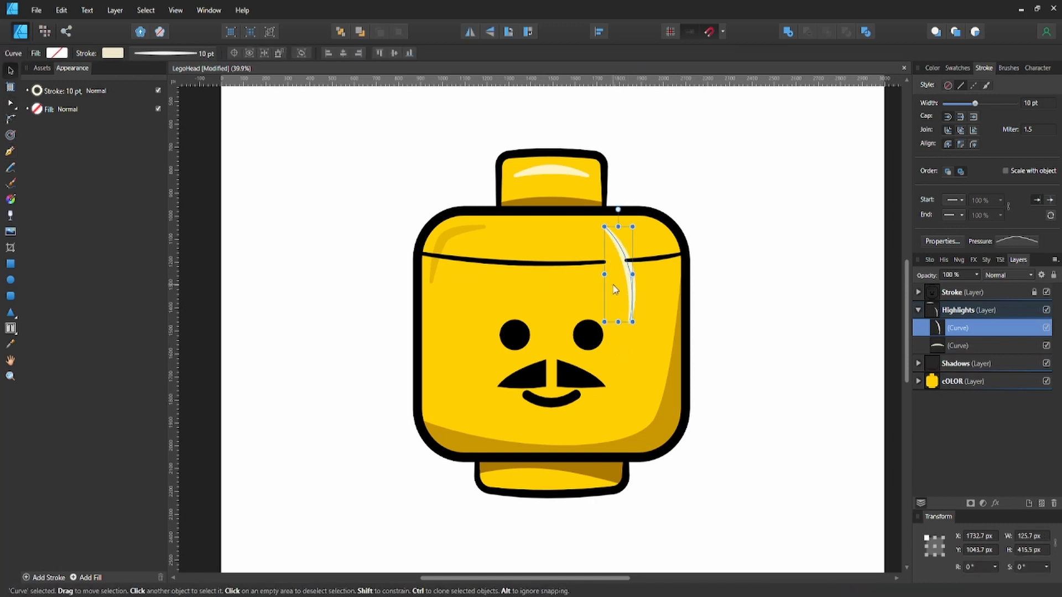
Set the head highlight arc's stroke width to 15 pt and lower the ends of its pressure profile for sharper tapers
left_click(111, 53)
left_click(166, 53)
left_click(208, 98)
type("15")
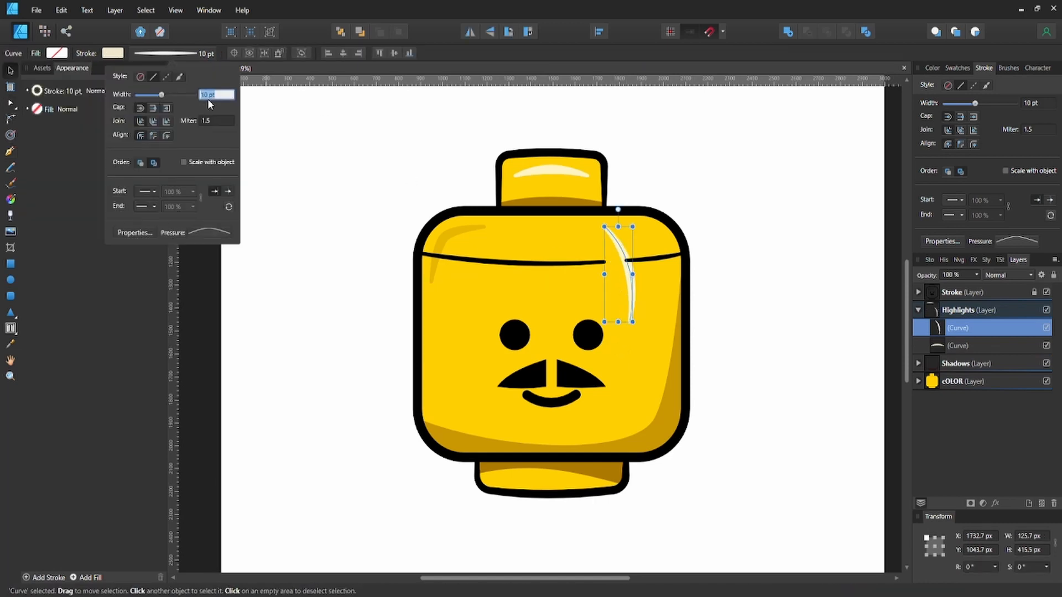
key("Return")
left_click(1014, 239)
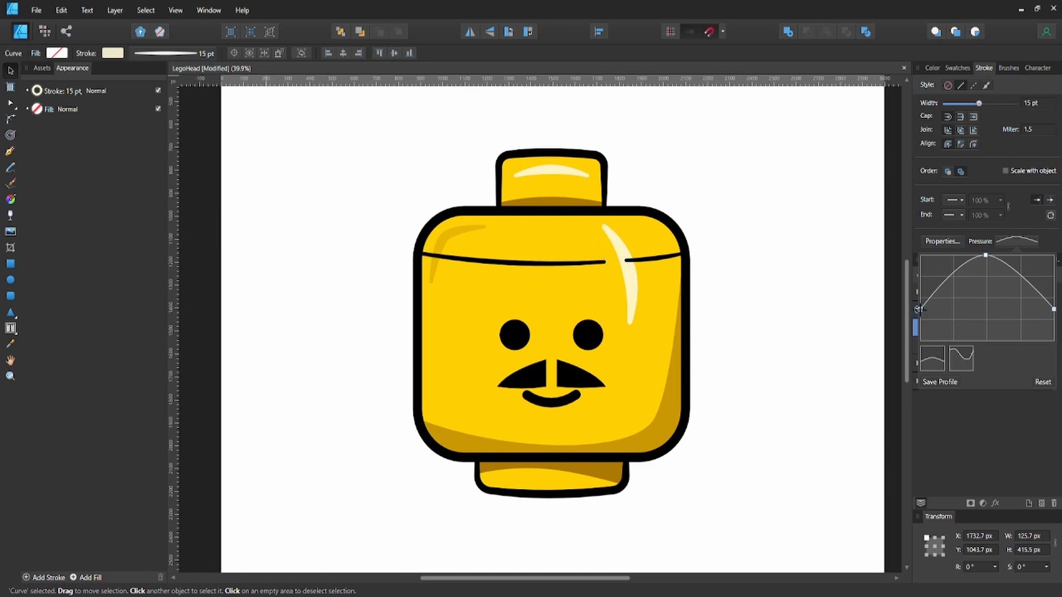
left_click_drag(920, 323, 920, 324)
left_click(829, 330)
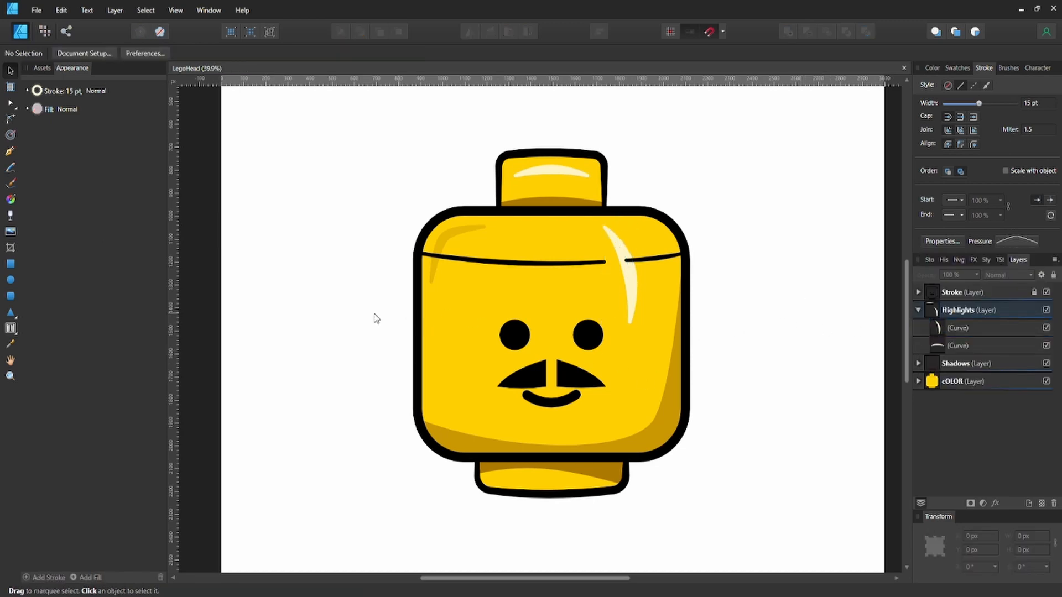
Draw a short horizontal highlight just below the forehead line, and reduce its stroke opacity to a little over half
left_click(546, 279)
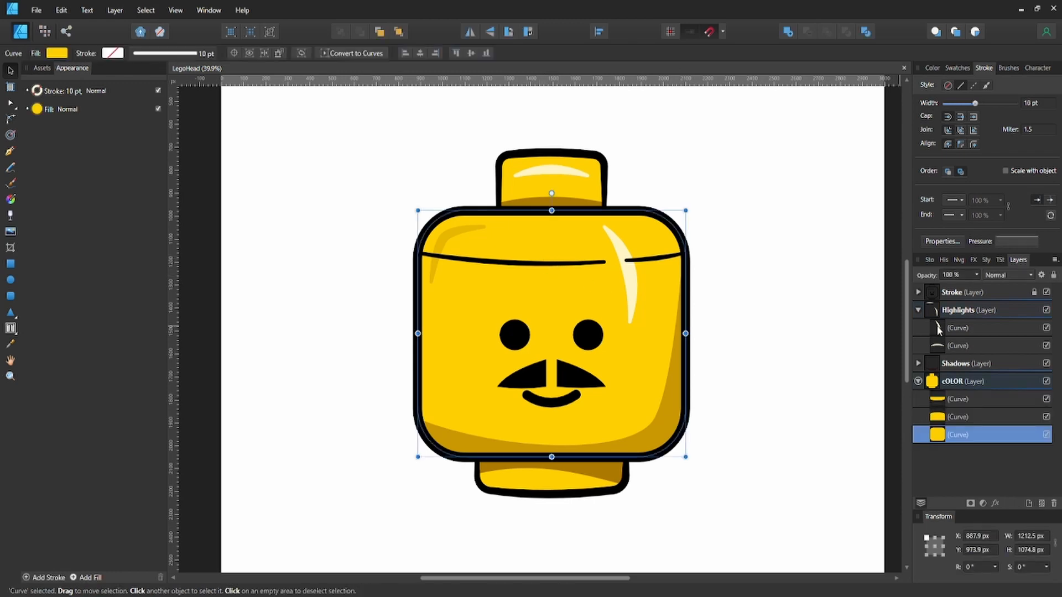
key("p")
left_click(547, 275)
left_click(490, 275)
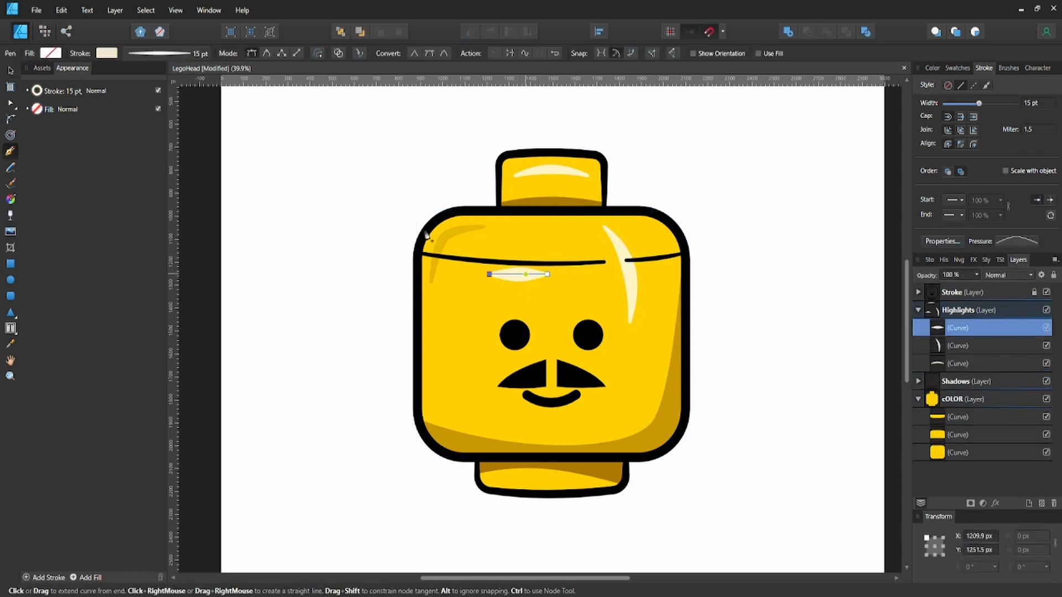
left_click(106, 53)
left_click(133, 208)
key("a")
key("Escape")
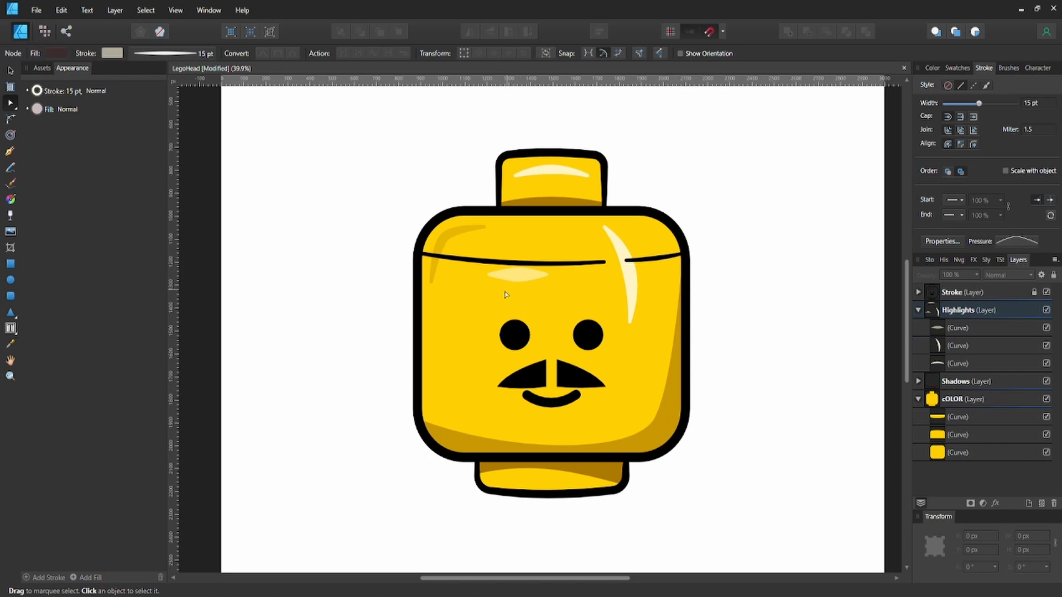
Draw a second horizontal highlight about 190 px long on the forehead, above the forehead line
key("p")
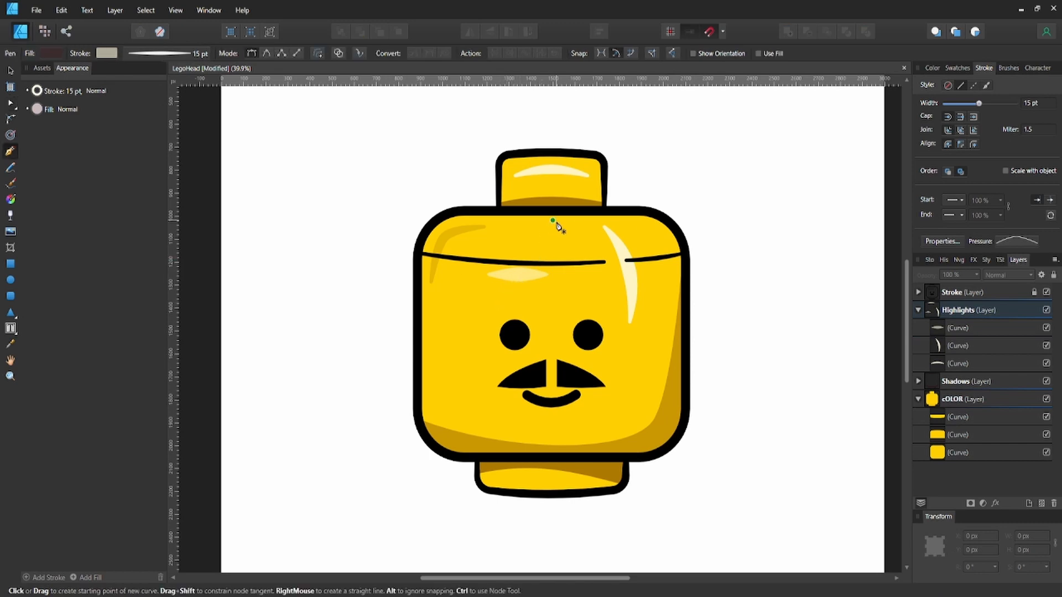
left_click(553, 226)
left_click(511, 226)
key("v")
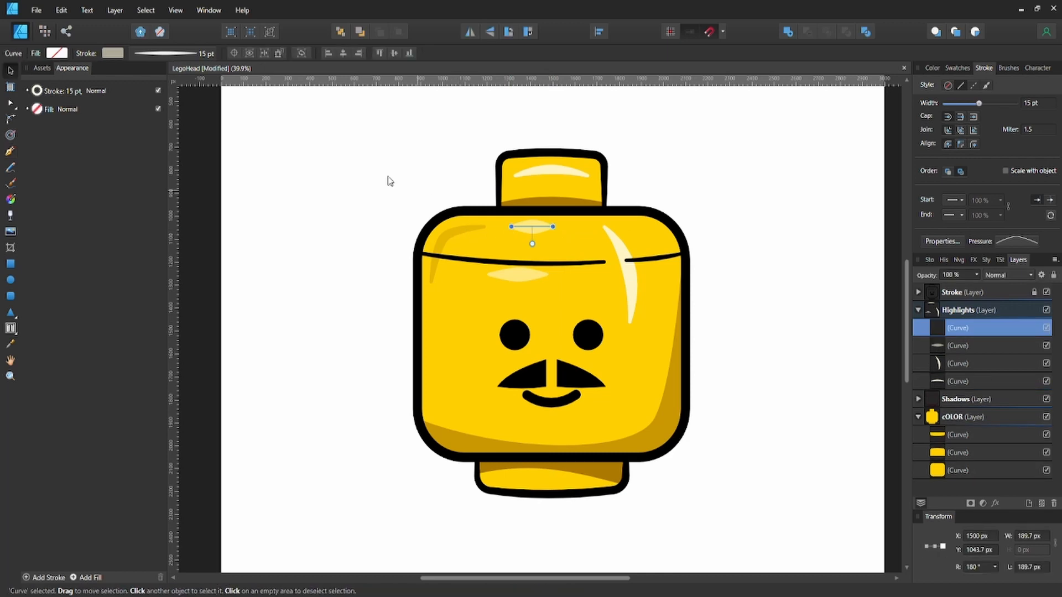
Thin the upper forehead highlight by lowering the middle of its pressure profile, and raise its stroke opacity
left_click(999, 243)
left_click_drag(988, 257, 986, 294)
left_click(113, 53)
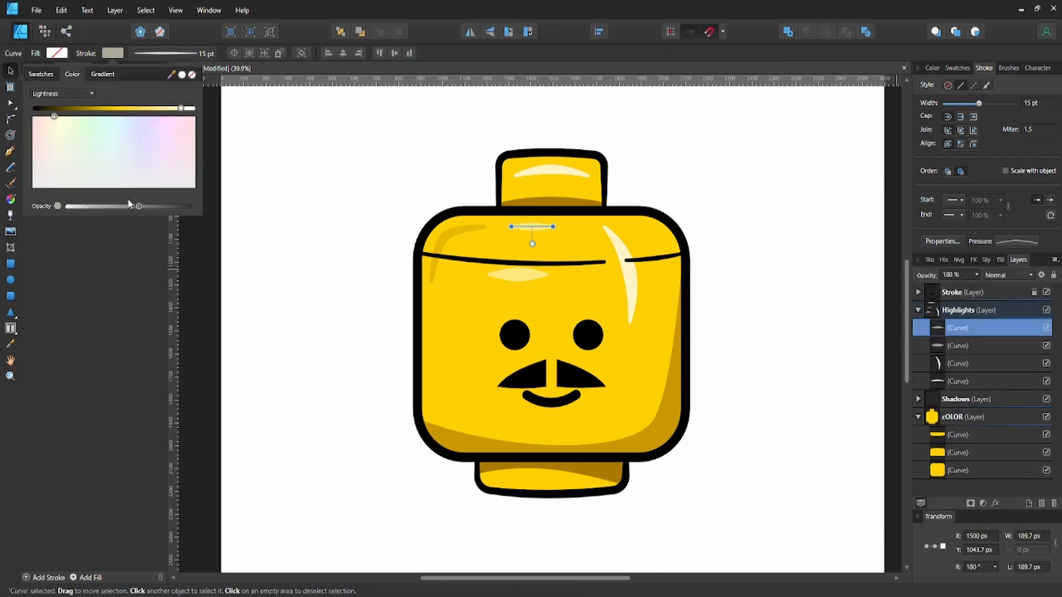
left_click(326, 275)
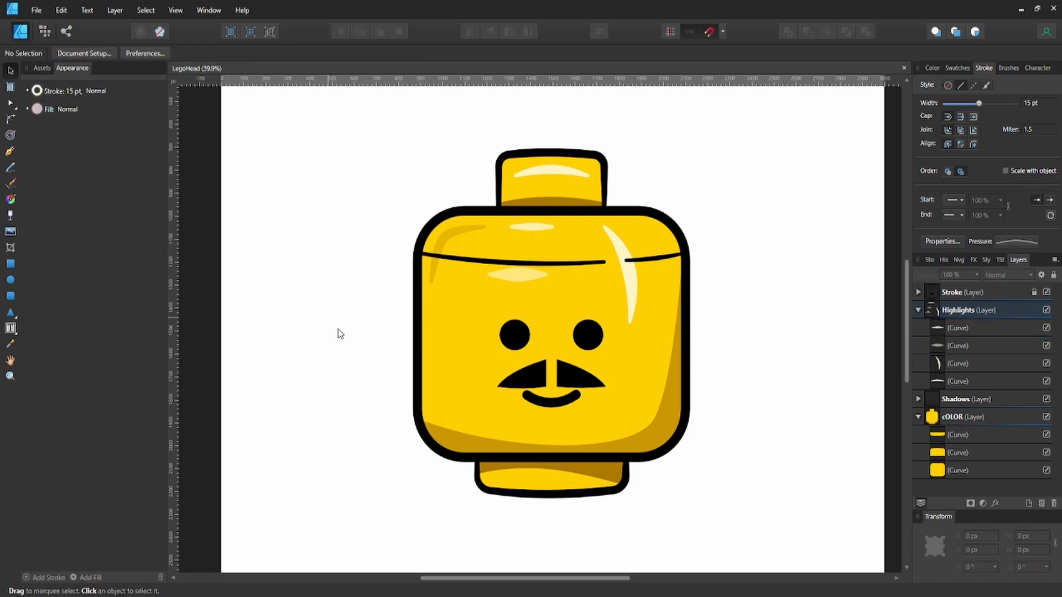
Collapse the Highlights layer and expand the Stroke layer to review its objects alongside the whole illustration
scroll(736, 396, "down", 1)
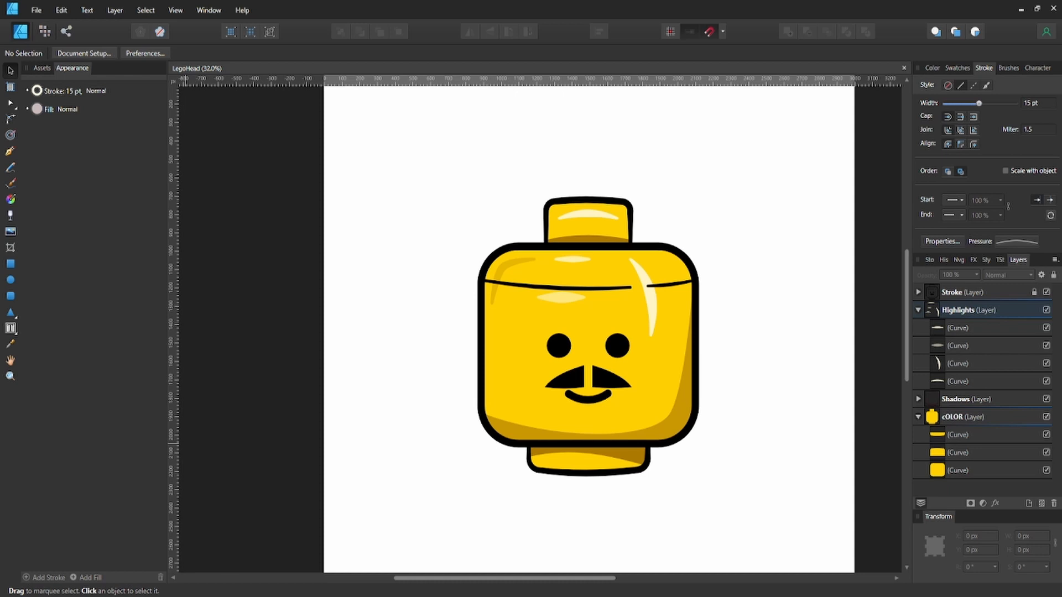
left_click(918, 310)
left_click(919, 292)
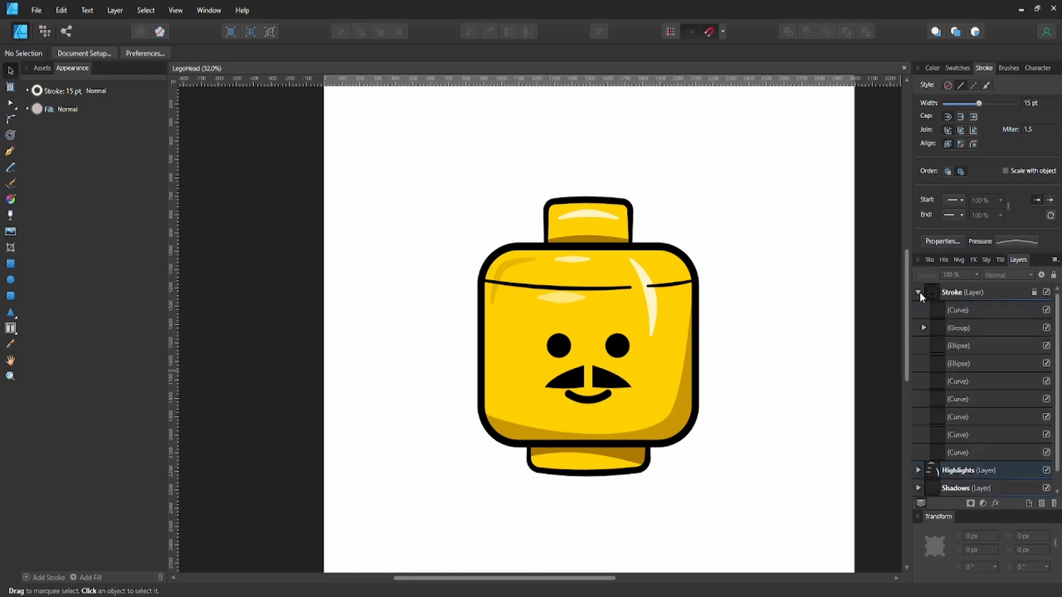
scroll(799, 310, "down", 1)
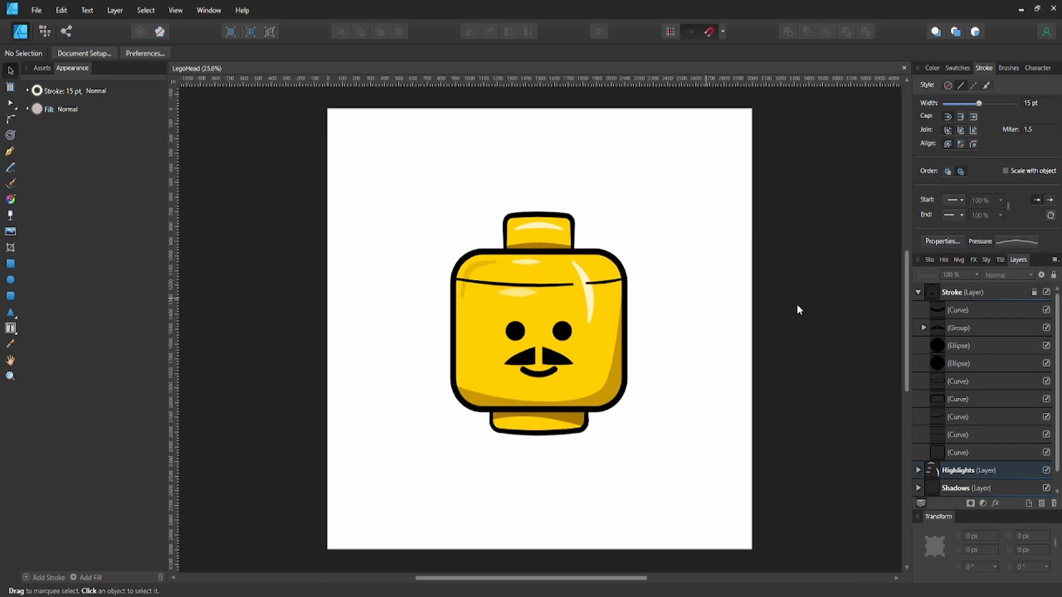